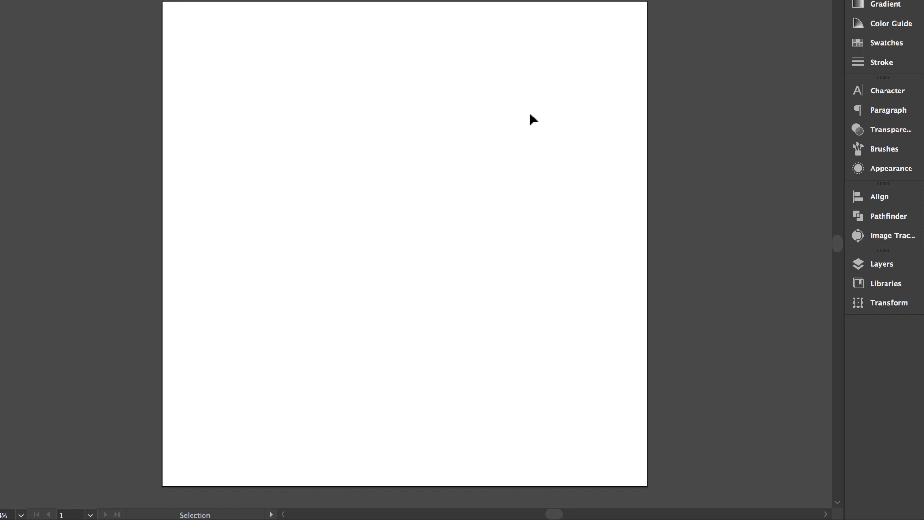
Step: Examine the line-art car illustration as a whole and up close around the front wheel and door
left_click(868, 262)
left_click(868, 262)
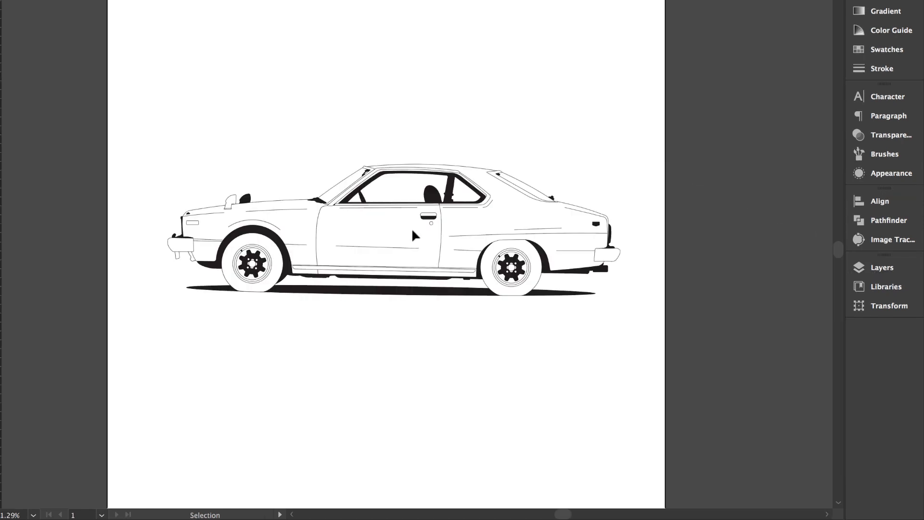
scroll(411, 227, "down", 3)
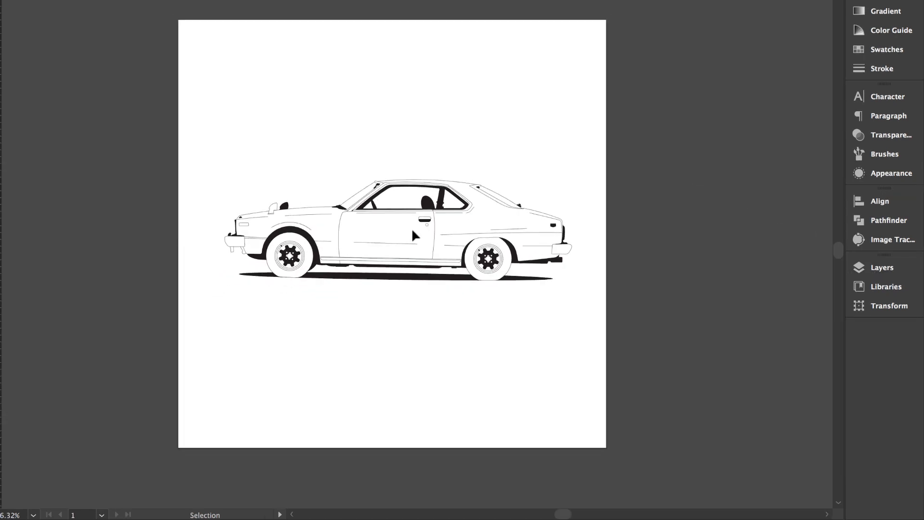
scroll(334, 283, "up", 8)
scroll(333, 172, "up", 5)
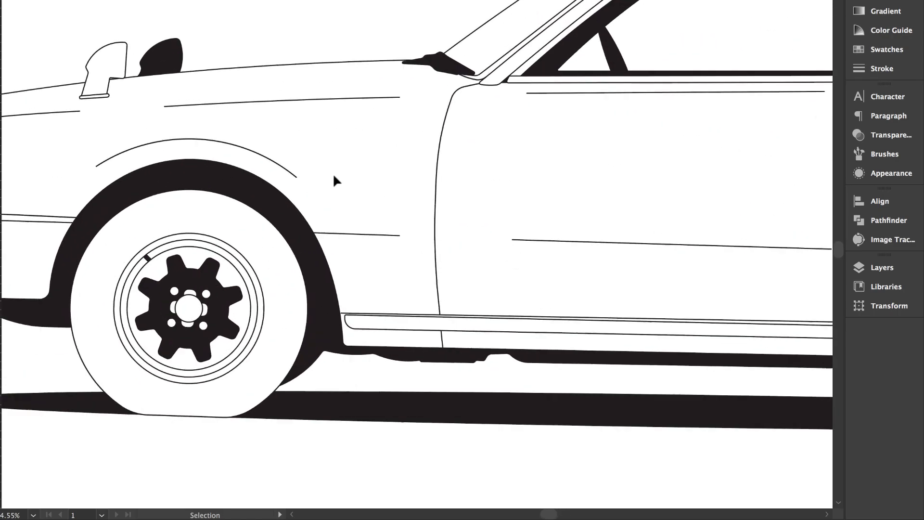
scroll(337, 180, "down", 5)
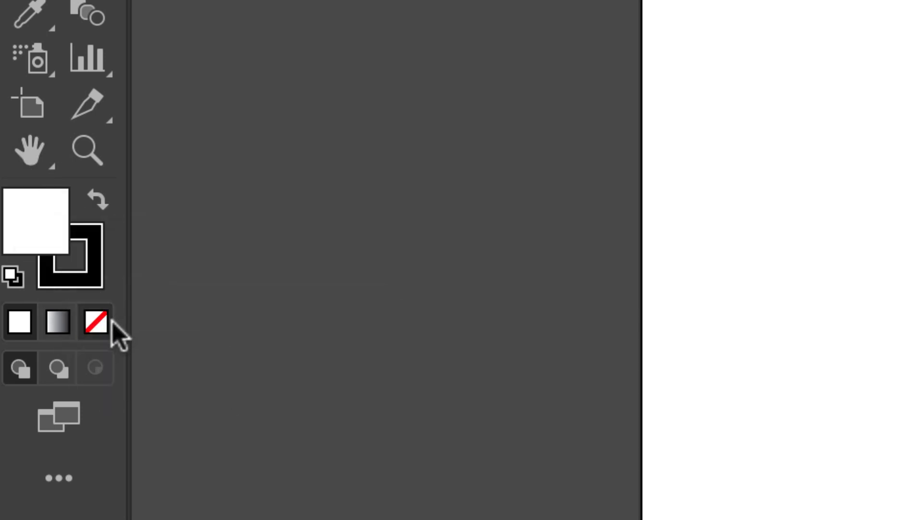
Step: Set the fill to none, make the black stroke active, and open Layer 1's name for editing
left_click(102, 321)
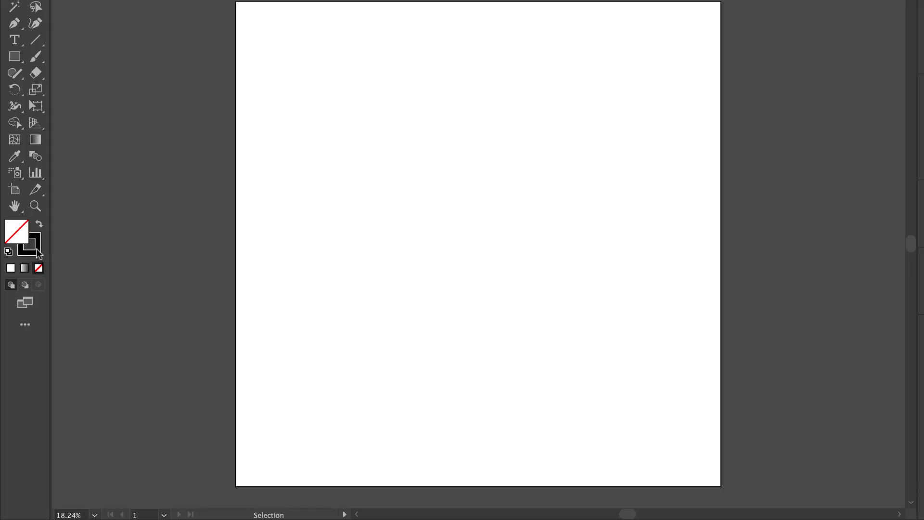
left_click(37, 251)
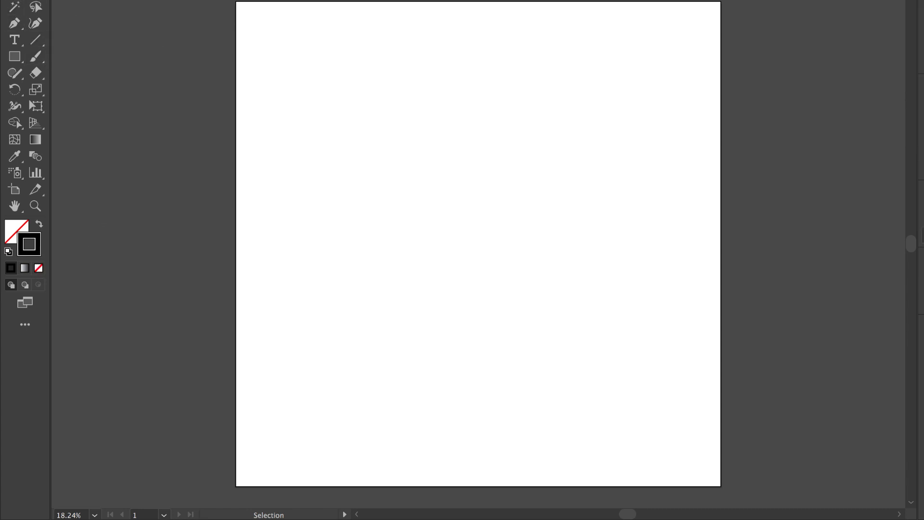
key("F7")
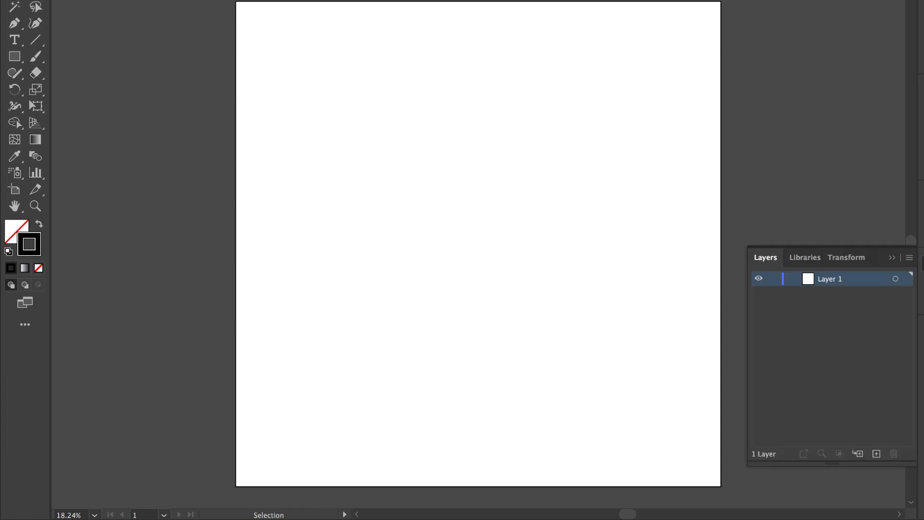
double_click(829, 279)
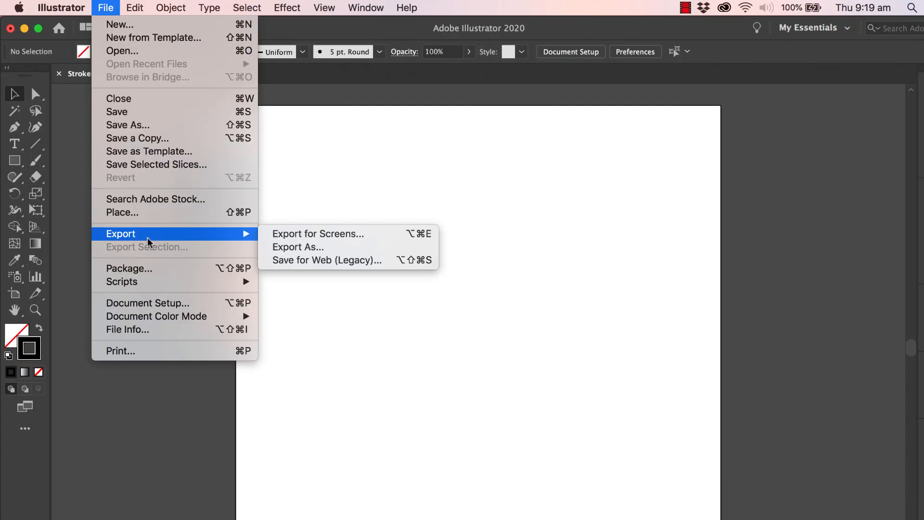
Step: Set the document color mode to RGB Color and cancel the stroke's Color Picker
mouse_move(155, 321)
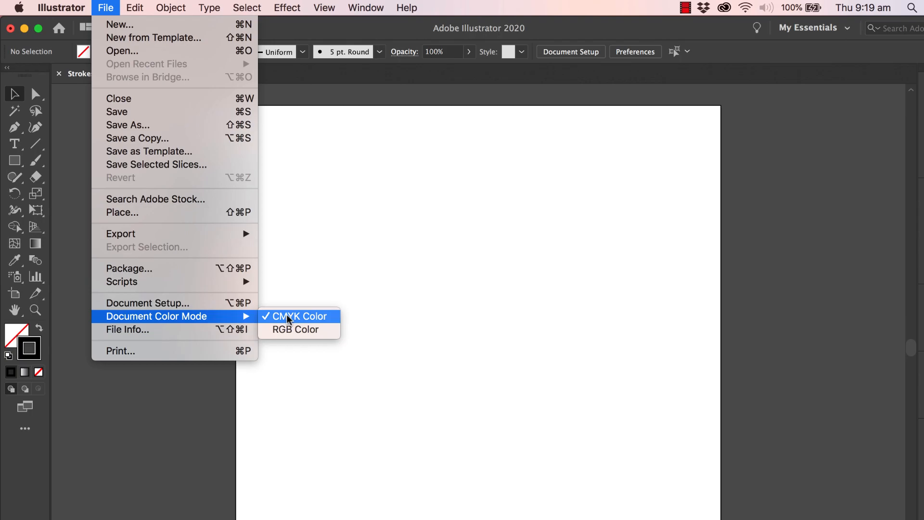
left_click(299, 330)
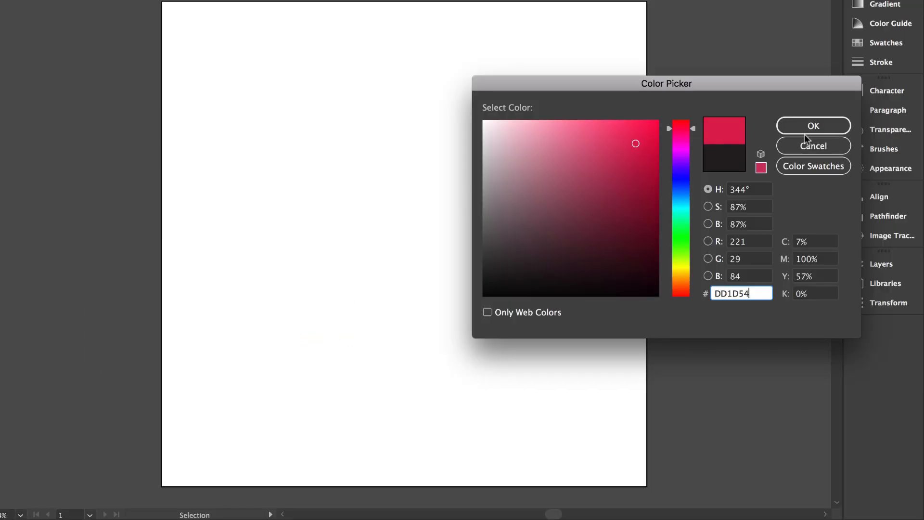
left_click(808, 141)
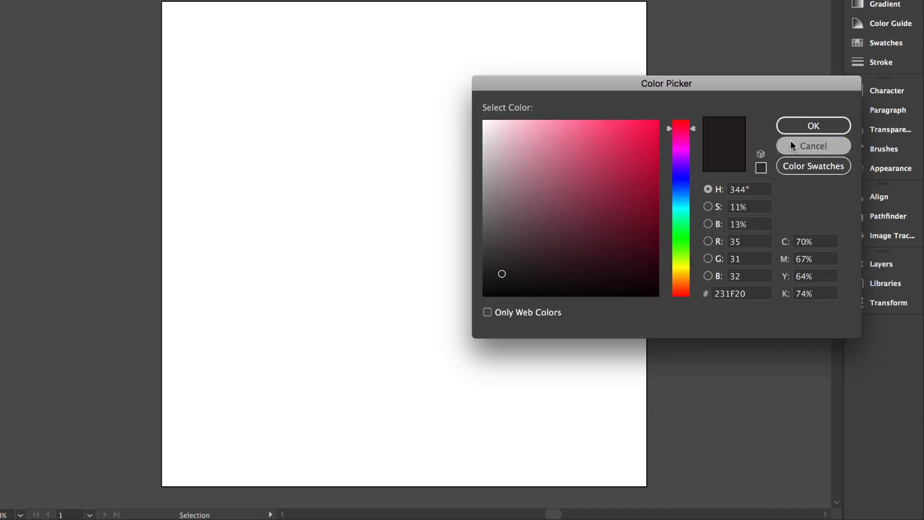
left_click(790, 143)
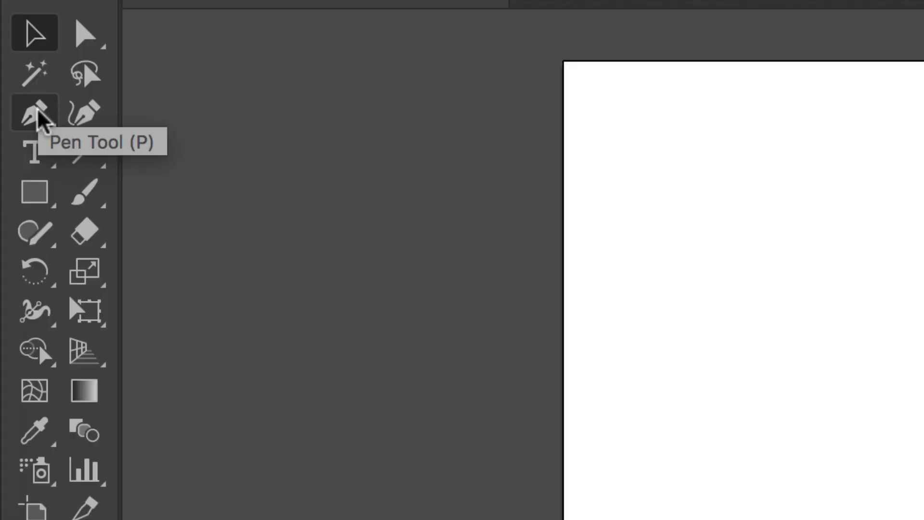
Step: Draw a straight diagonal line with the Pen tool in the artboard's upper-left area, sloping down to the right, and deselect it
left_click(15, 24)
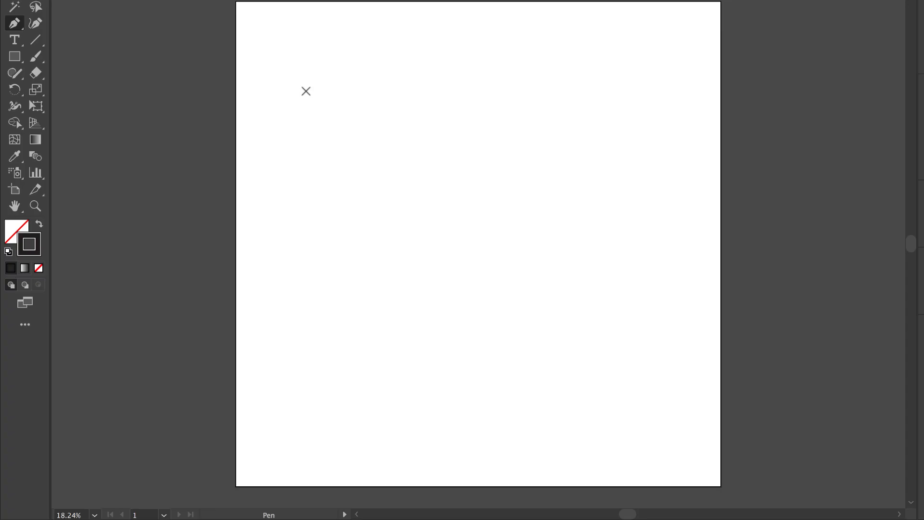
scroll(306, 91, "up", 1)
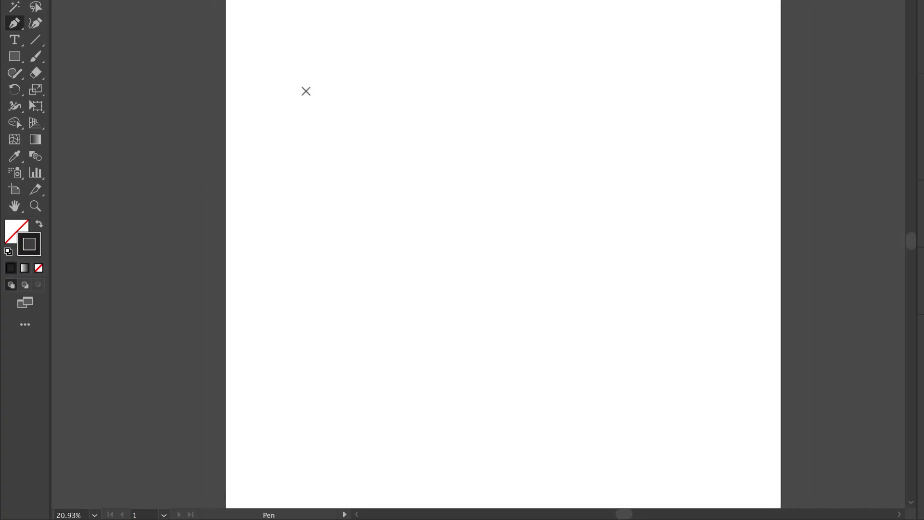
left_click(267, 39)
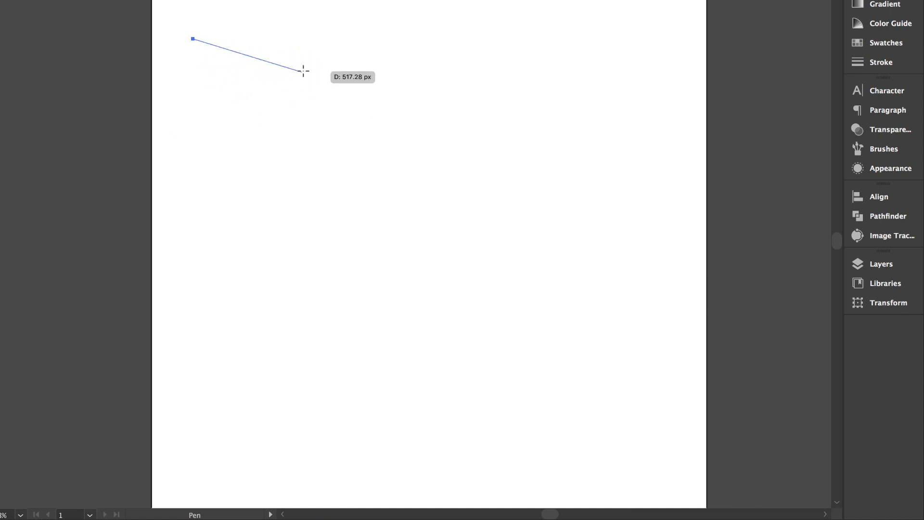
left_click(304, 104)
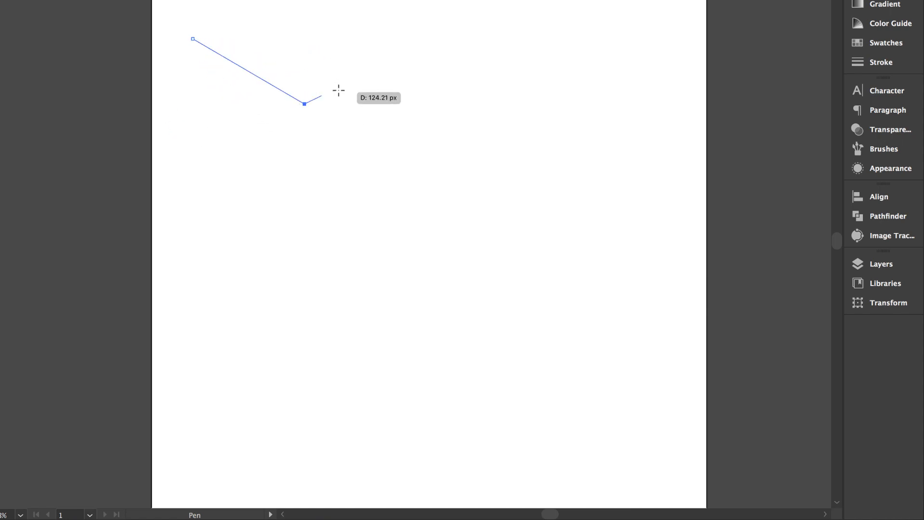
key("alt")
key("v")
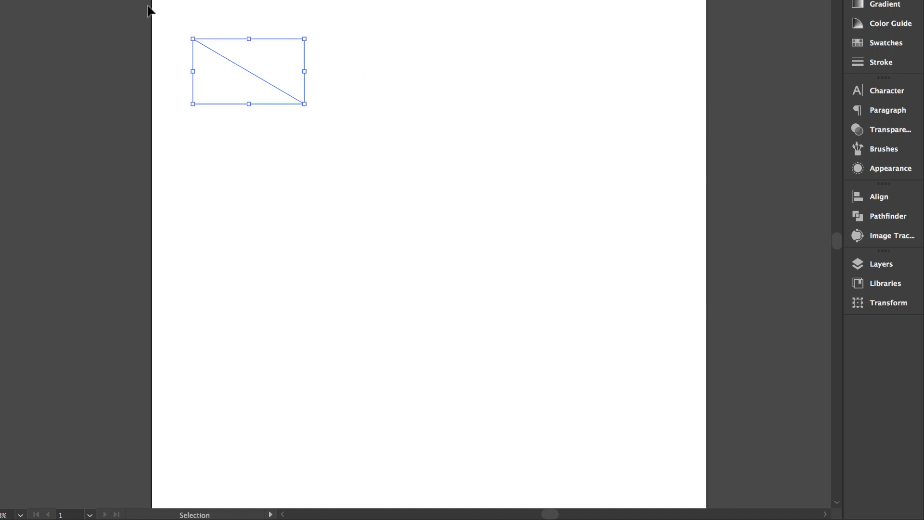
left_click(344, 68)
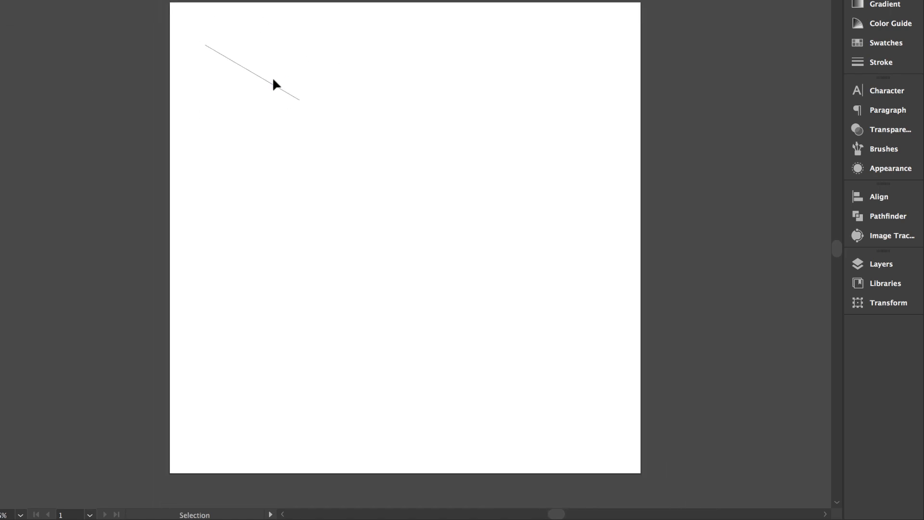
Step: Duplicate the diagonal line into four rows of three parallel lines down the left half of the artboard
scroll(272, 83, "up", 2)
left_click(272, 91)
scroll(271, 89, "down", 2)
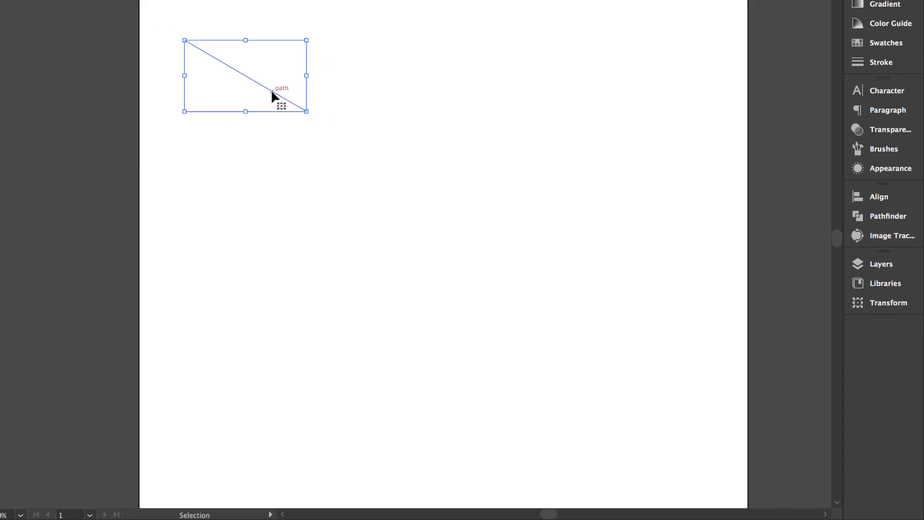
left_click_drag(271, 89, 238, 82)
left_click(474, 74)
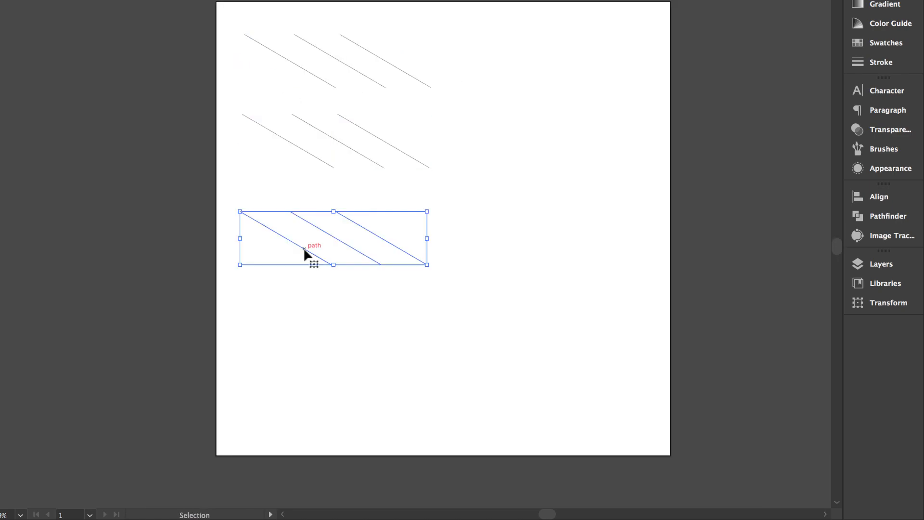
left_click_drag(303, 250, 308, 337)
left_click(525, 181)
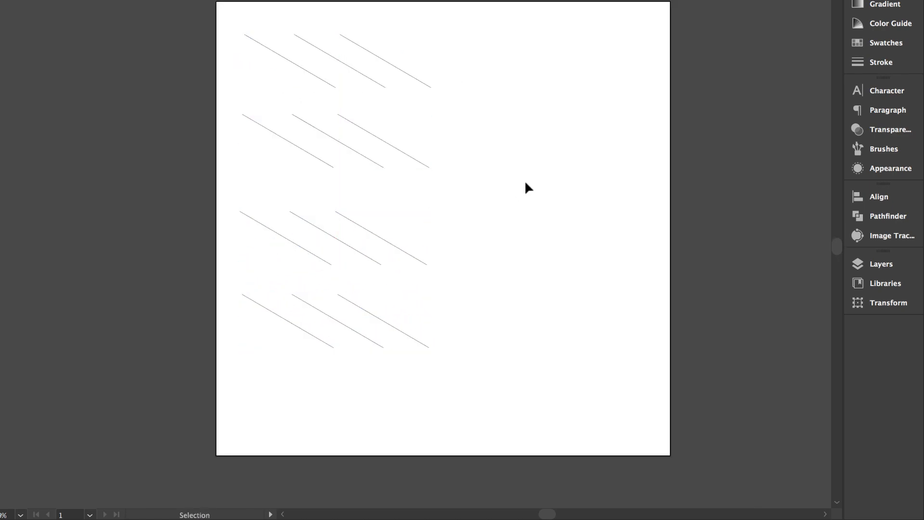
Step: Try to move the top row's third line's upper endpoint onto the second line's upper endpoint with Direct Selection, and undo it
scroll(525, 182, "down", 4)
scroll(524, 182, "up", 3)
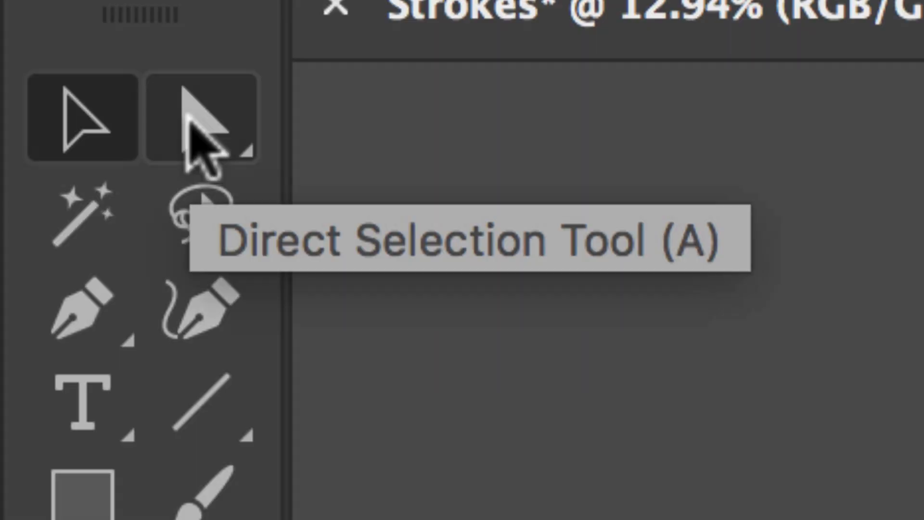
left_click(200, 144)
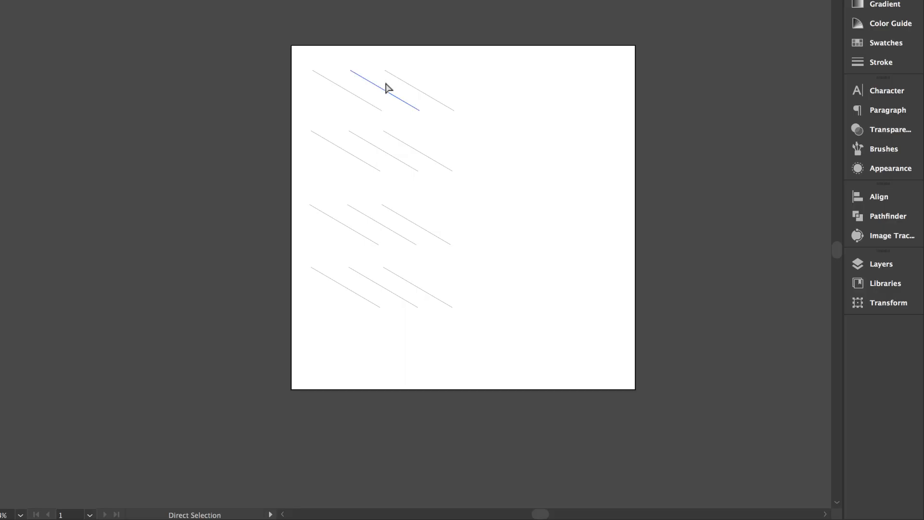
scroll(396, 76, "up", 8)
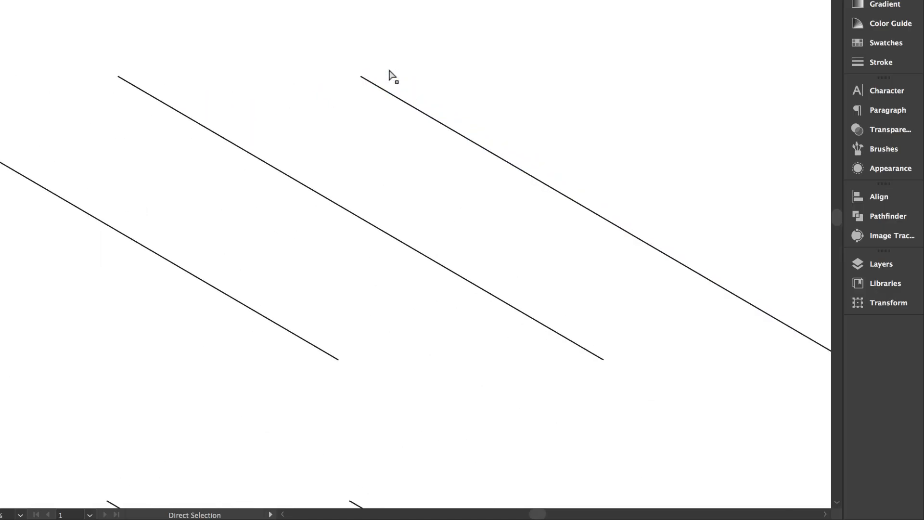
scroll(343, 88, "left", 5)
left_click_drag(555, 96, 141, 96)
scroll(302, 89, "down", 8)
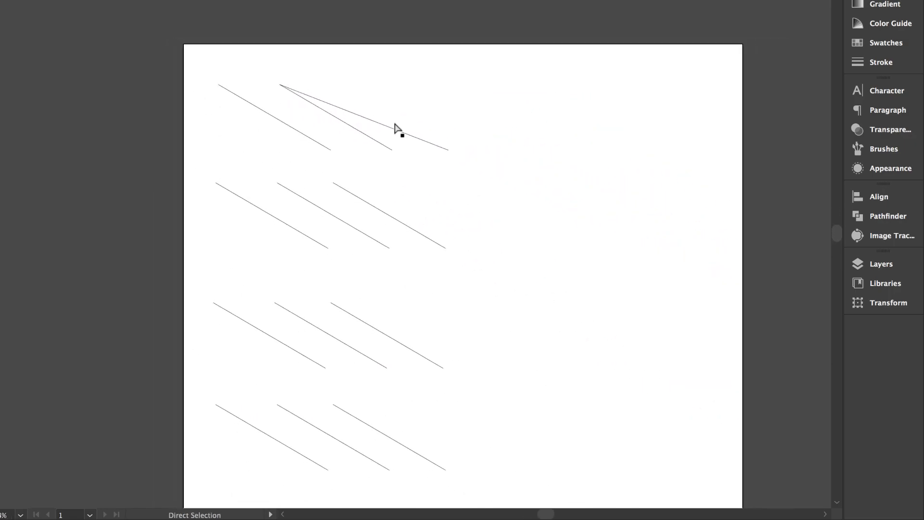
key("ctrl+z")
left_click(378, 83)
Step: In Outline view, place the upper endpoint of the top row's third line exactly on the second line's upper endpoint
key("v")
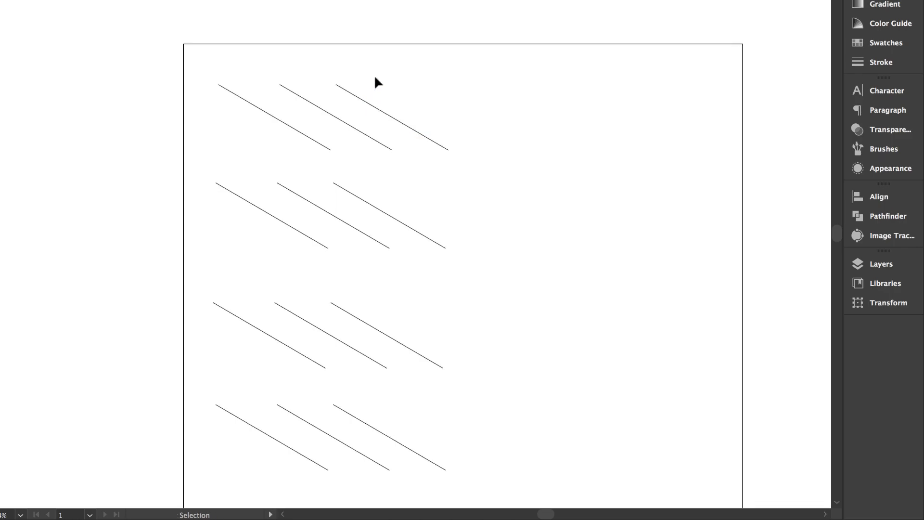
key("a")
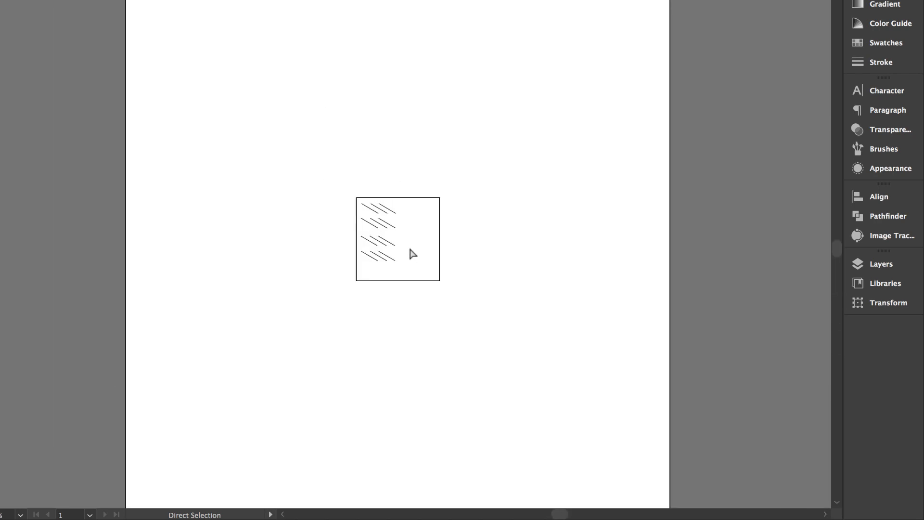
scroll(396, 222, "up", 4)
scroll(316, 147, "up", 7)
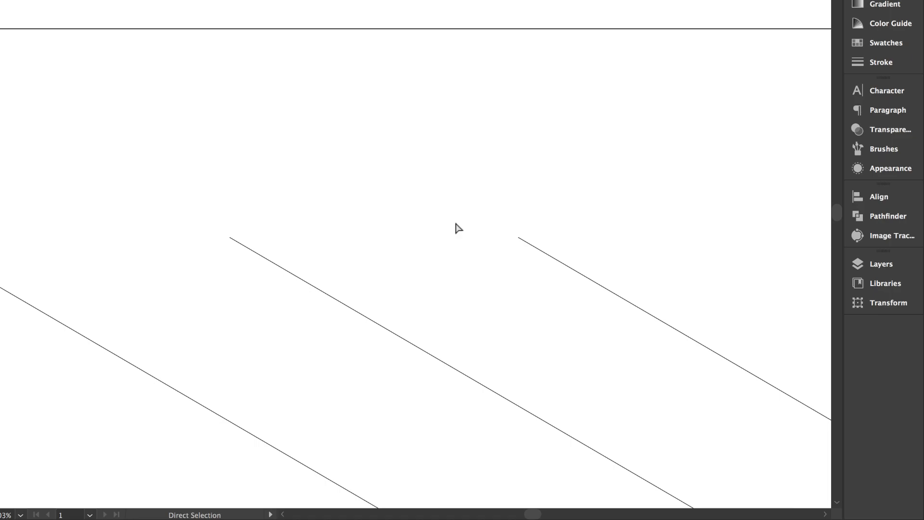
left_click_drag(519, 237, 235, 238)
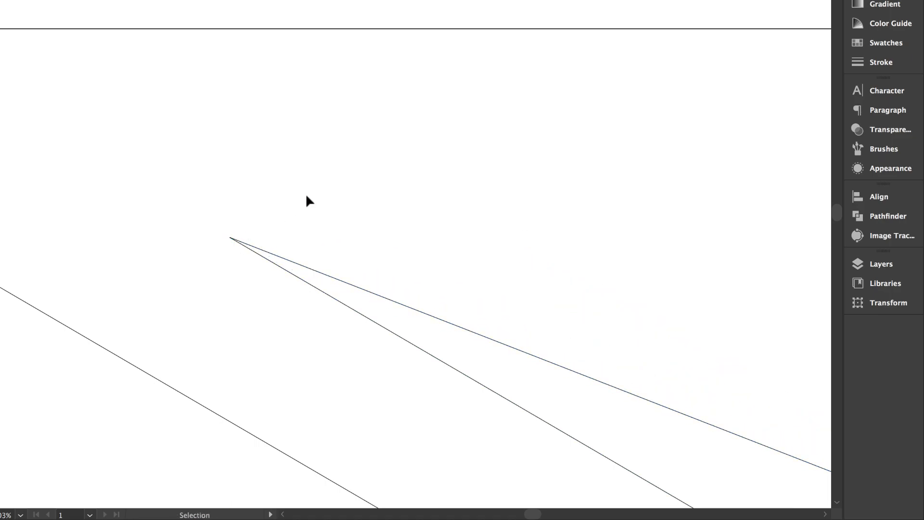
scroll(309, 201, "down", 4)
scroll(309, 201, "up", 5)
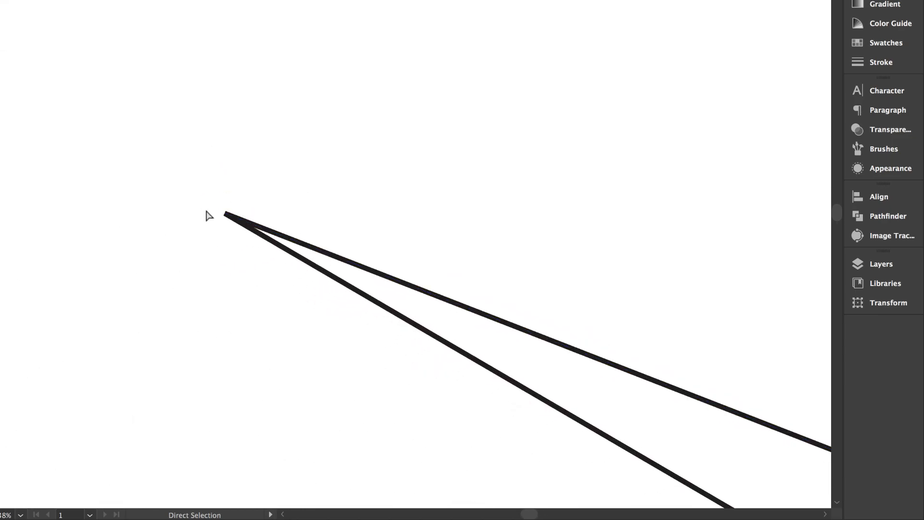
scroll(189, 177, "down", 3)
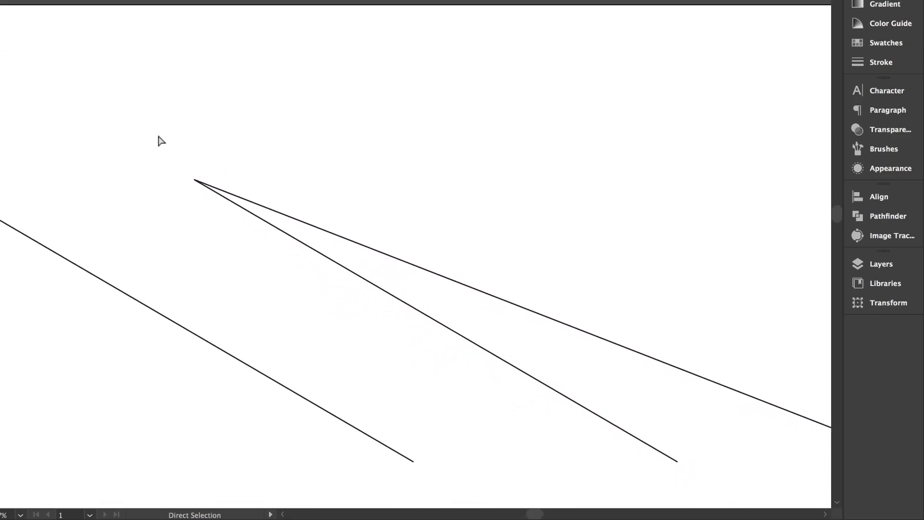
Step: Select the two overlapping endpoints at the tip of the V in the top row and join the lines there
left_click_drag(212, 185, 242, 214)
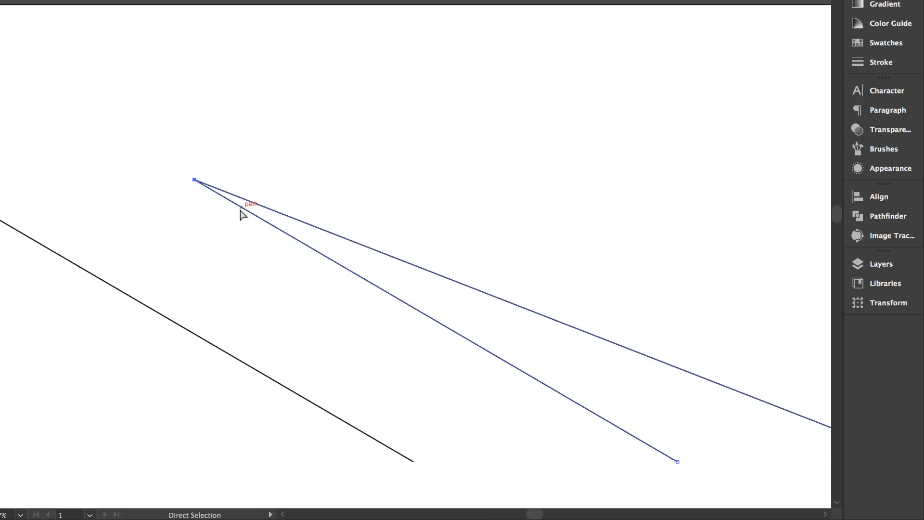
key("v")
key("a")
left_click(253, 143)
scroll(253, 143, "down", 5)
scroll(254, 144, "up", 5)
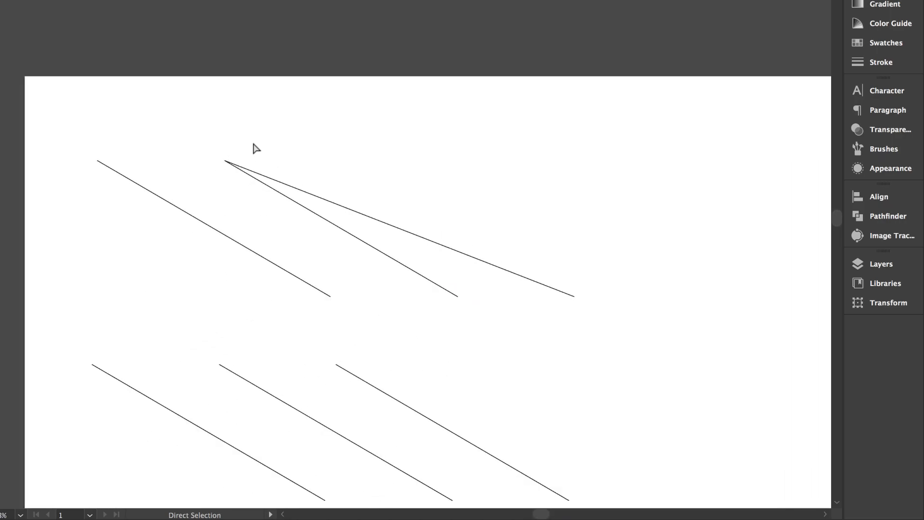
Step: Move the V-shaped pair of lines in the top row slightly up and to the right
key("v")
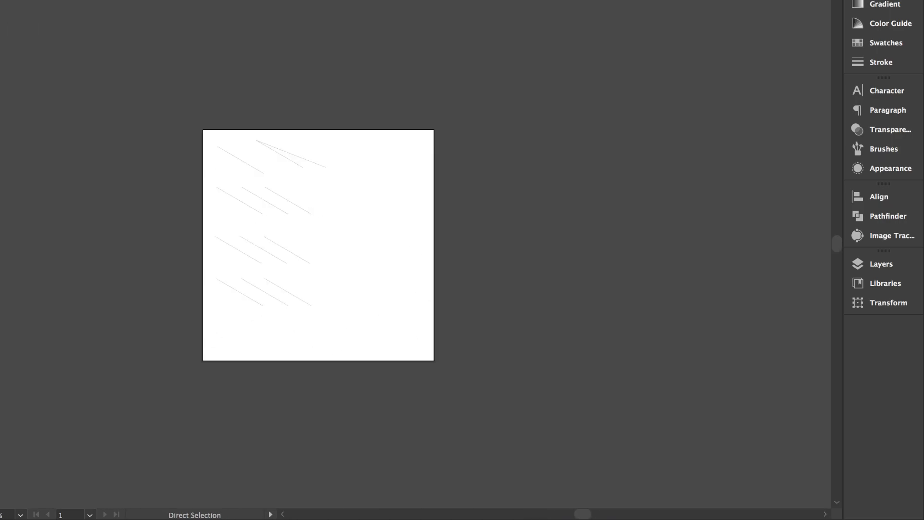
key("v")
scroll(353, 200, "up", 5)
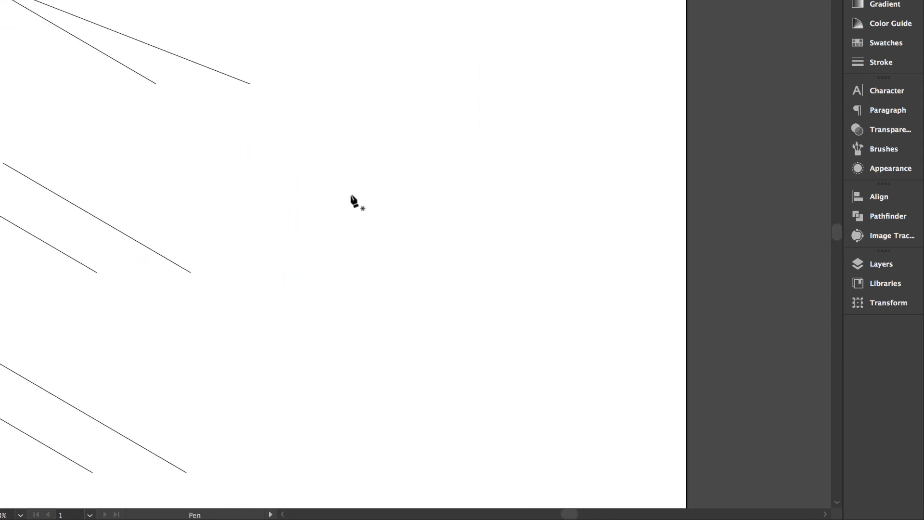
Step: Draw a closed square with the Pen tool to the right of the second row of lines
scroll(354, 201, "left", 5)
scroll(354, 201, "down", 1)
left_click(356, 142)
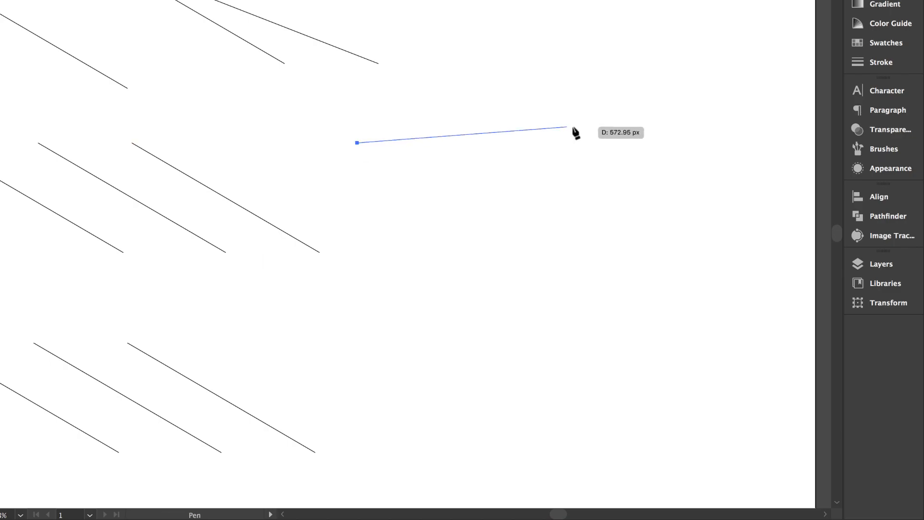
left_click(492, 142)
left_click(492, 271)
left_click(356, 271)
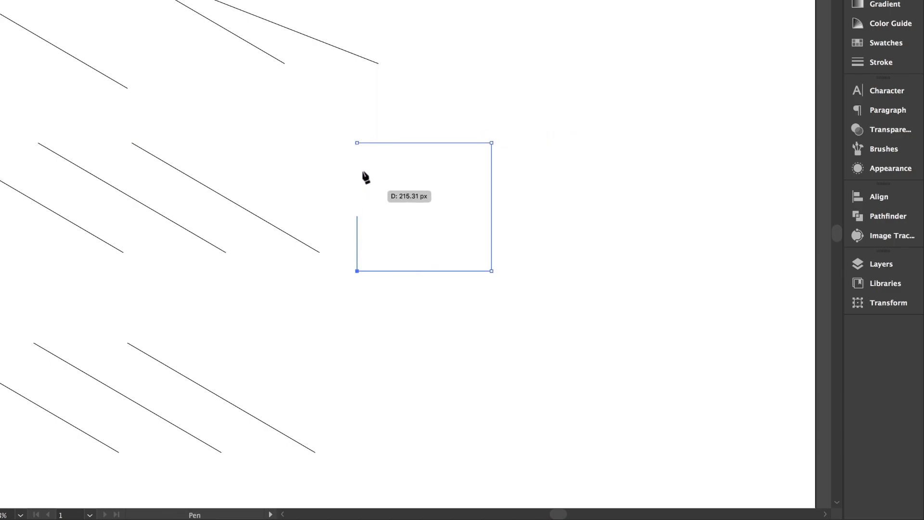
left_click(357, 143)
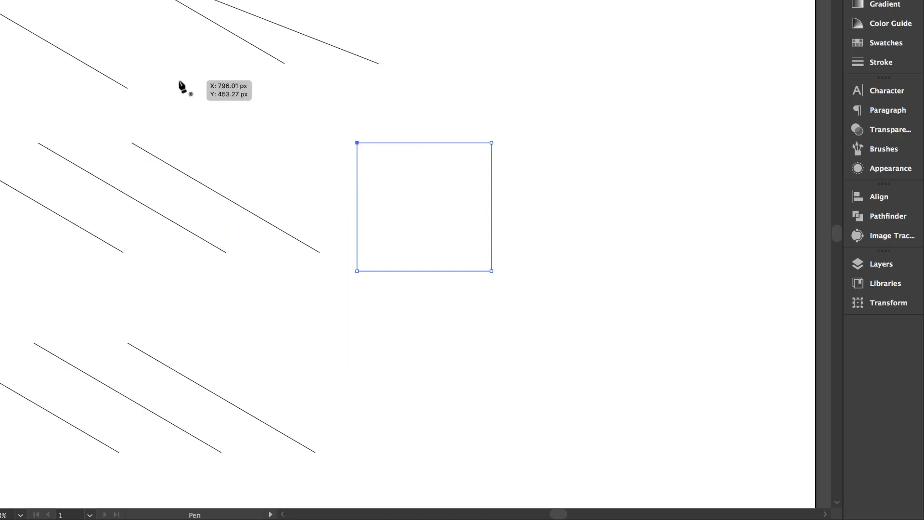
Step: Select the square's upper-left anchor with Direct Selection and round that corner into a wide curve
key("a")
left_click(340, 153)
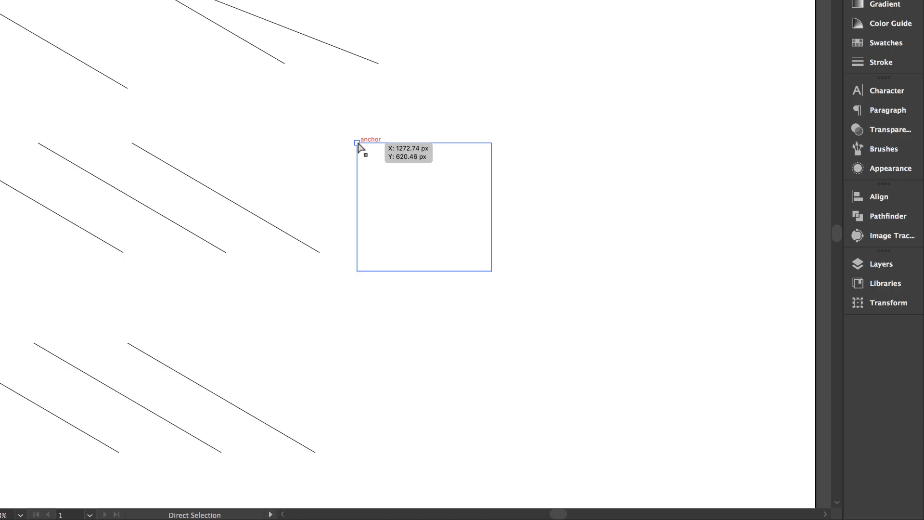
key("v")
key("a")
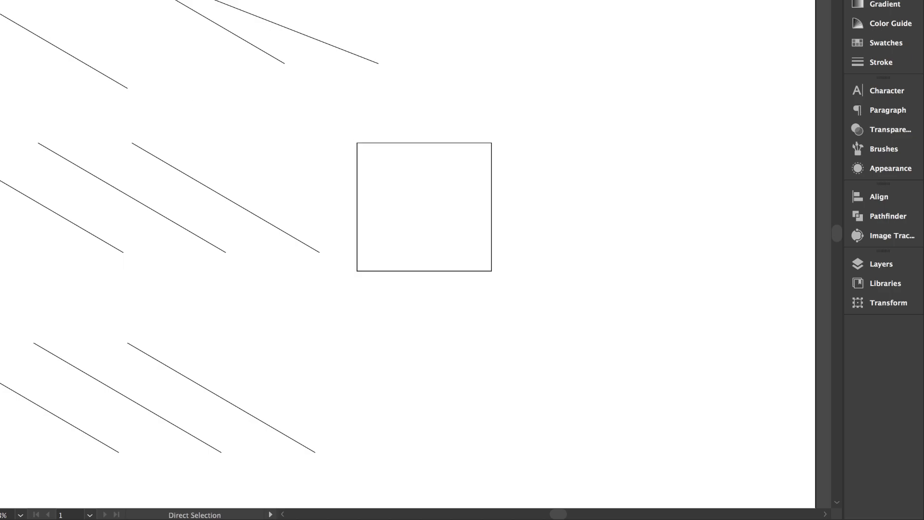
left_click(357, 143)
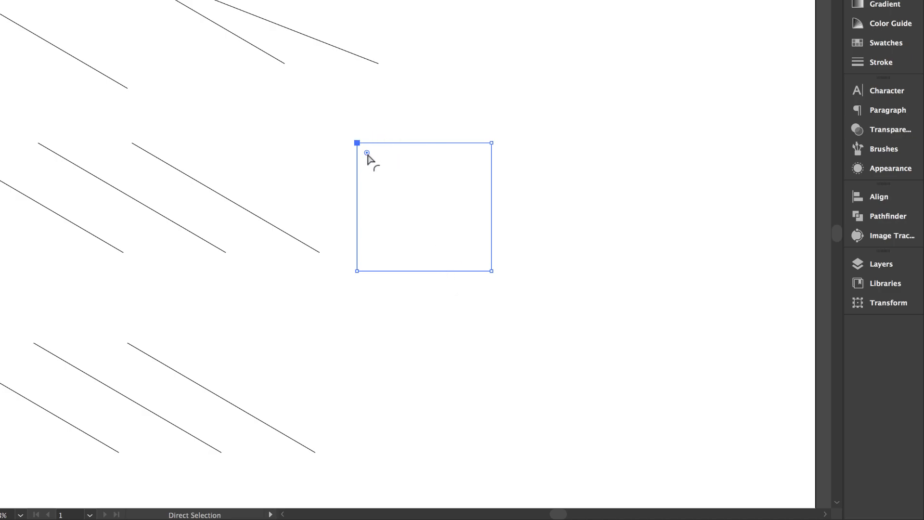
left_click_drag(367, 154, 464, 233)
scroll(464, 232, "down", 3, "alt")
scroll(464, 232, "up", 4, "alt")
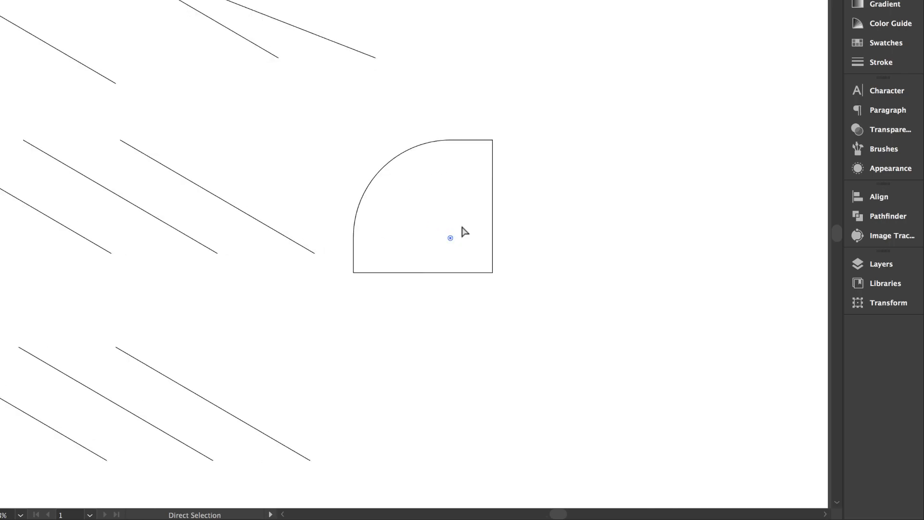
Step: Round the square's lower-right corner into a wide curve, forming a leaf-like shape
left_click(500, 284)
left_click_drag(489, 274, 397, 165)
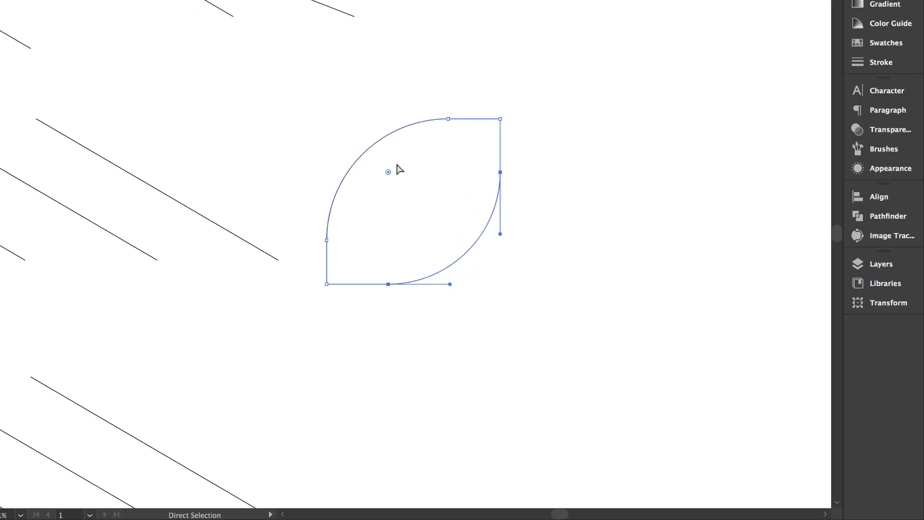
scroll(576, 195, "down", 5)
scroll(576, 194, "up", 2)
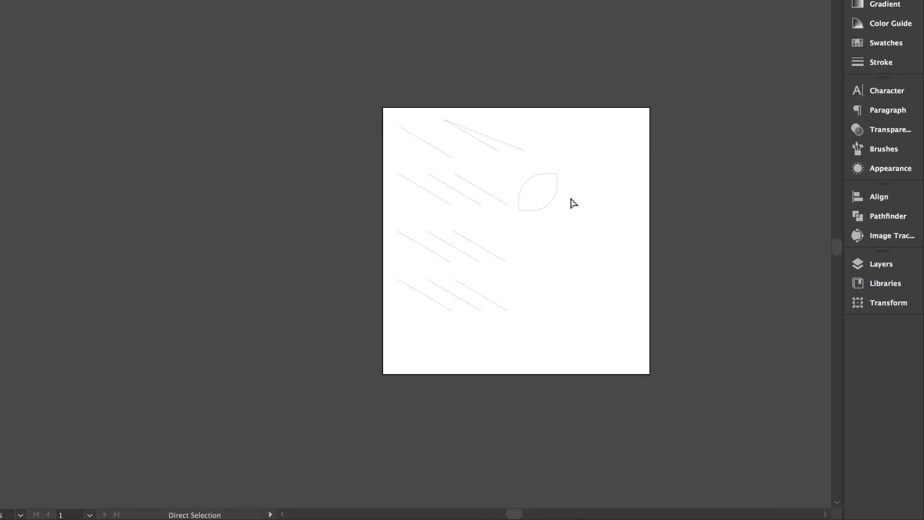
Step: Draw two vertical lines with the Pen tool through the square, each extending beyond its upper and lower edges
scroll(560, 193, "up", 5)
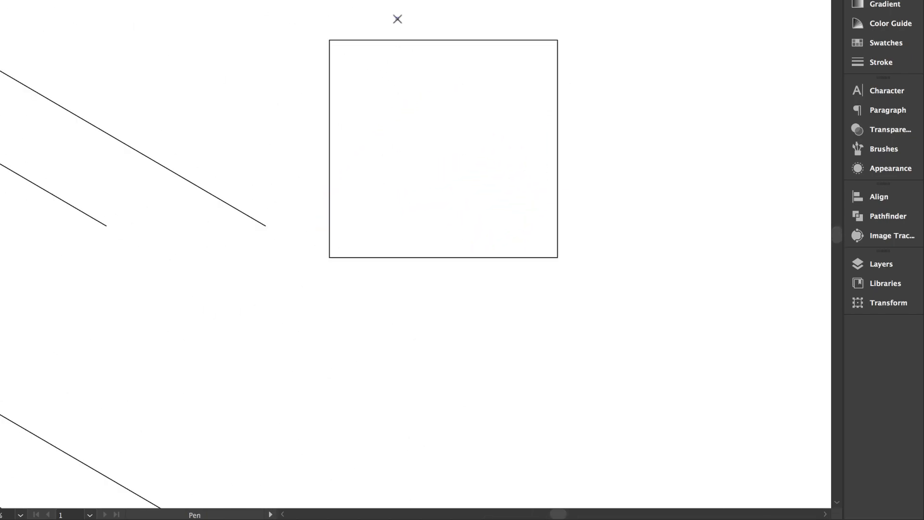
left_click(397, 18)
left_click(398, 314)
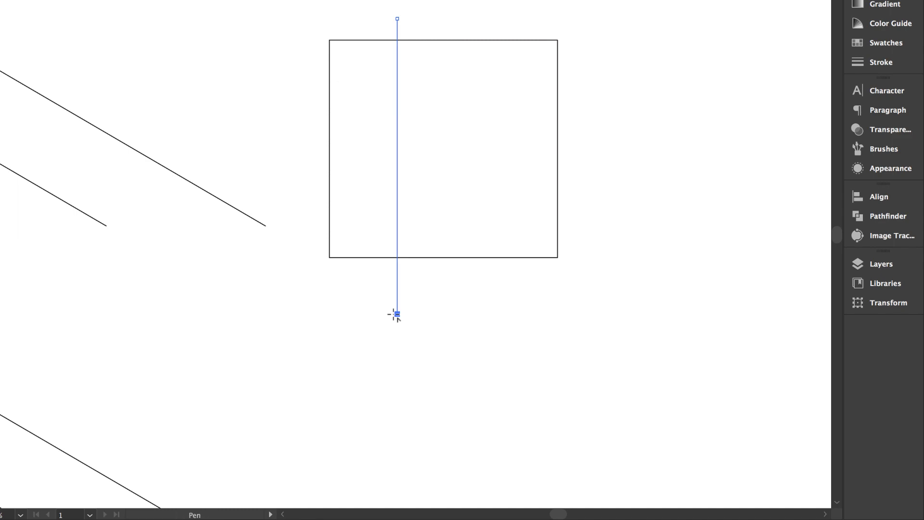
key("shift+c")
key("p")
left_click(475, 14)
left_click(487, 312, "shift")
key("v")
left_click(226, 24)
scroll(308, 61, "down", 4)
scroll(316, 29, "up", 2)
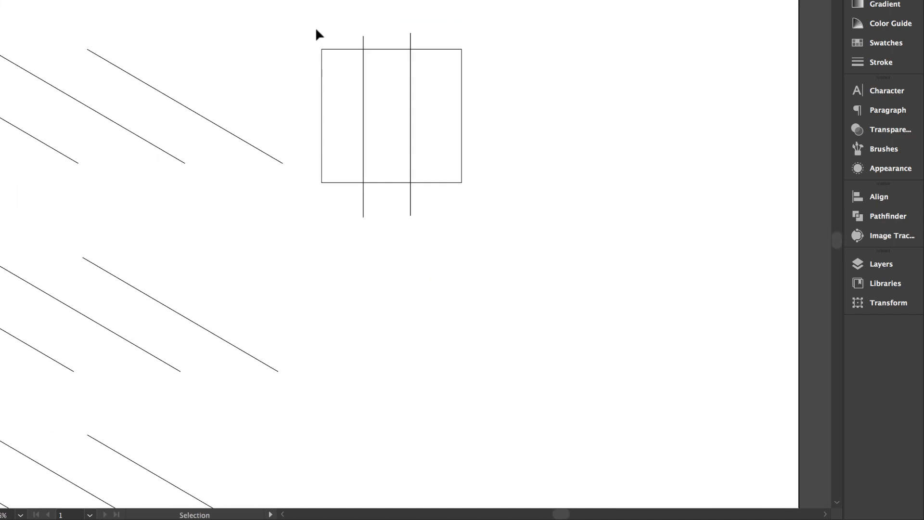
Step: With Shape Builder, remove the square's middle edge segments and the protruding ends of both vertical lines, leaving two separate rectangles
left_click_drag(449, 93, 540, 223)
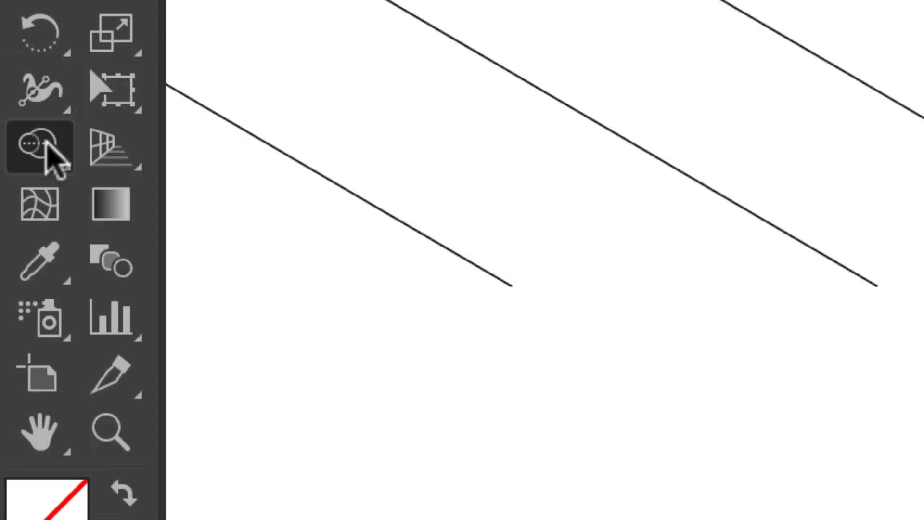
left_click(38, 147)
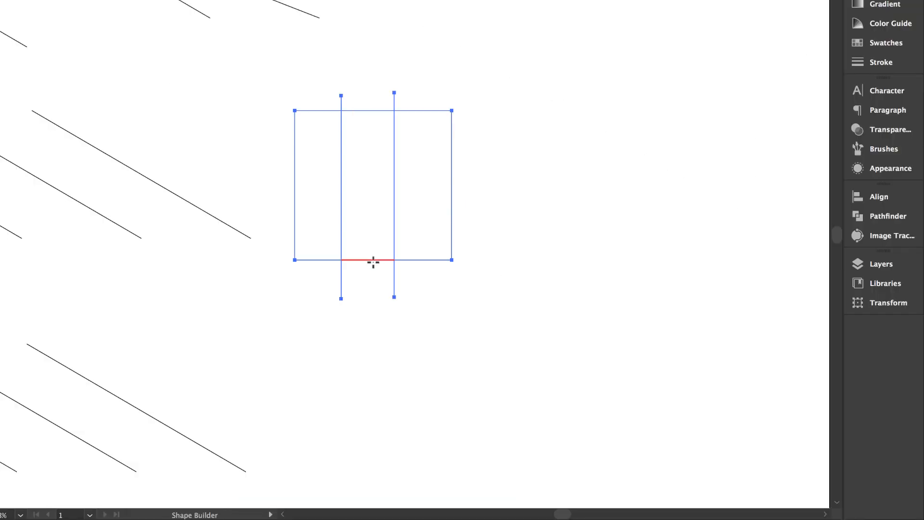
left_click(373, 261, "alt")
left_click(395, 282, "alt")
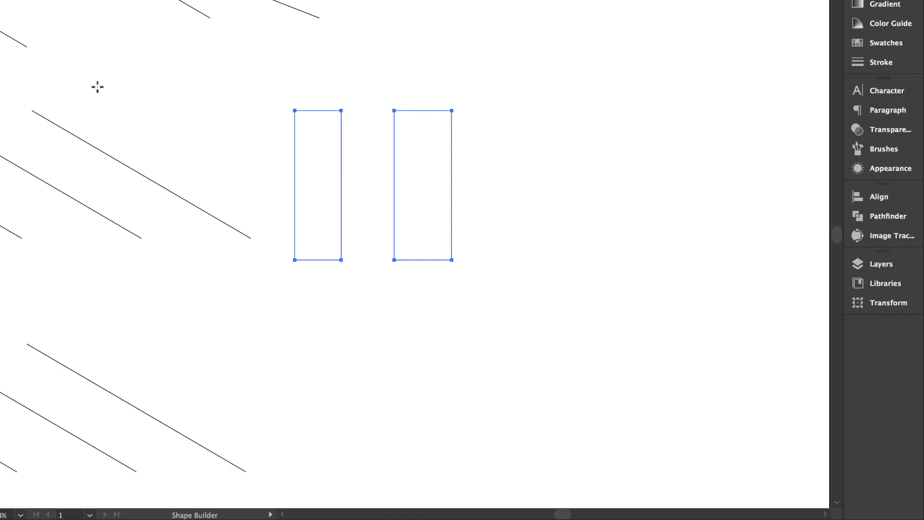
key("v")
left_click(192, 84)
Step: Round both right-hand corners of the left rectangle with Direct Selection to form a D shape
scroll(371, 183, "down", 4)
scroll(370, 184, "up", 3)
scroll(370, 184, "up", 2)
key("a")
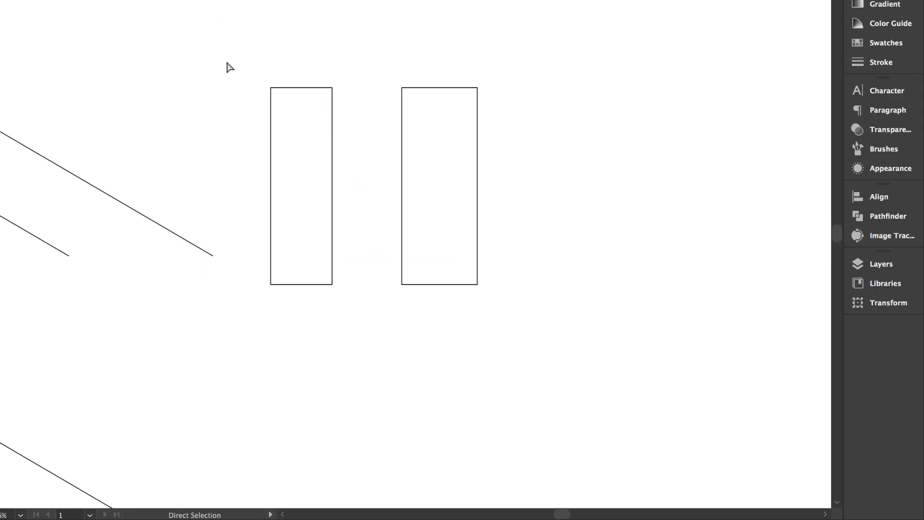
scroll(345, 128, "up", 2)
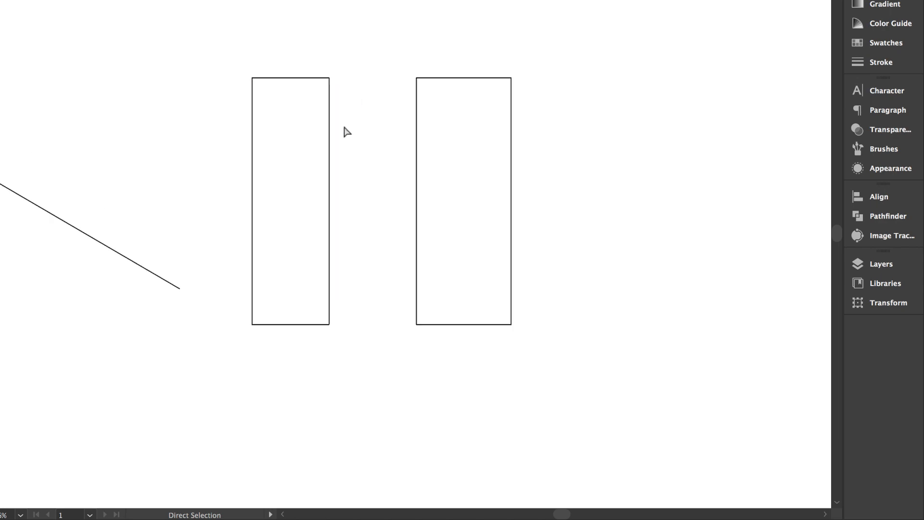
left_click_drag(346, 47, 319, 73)
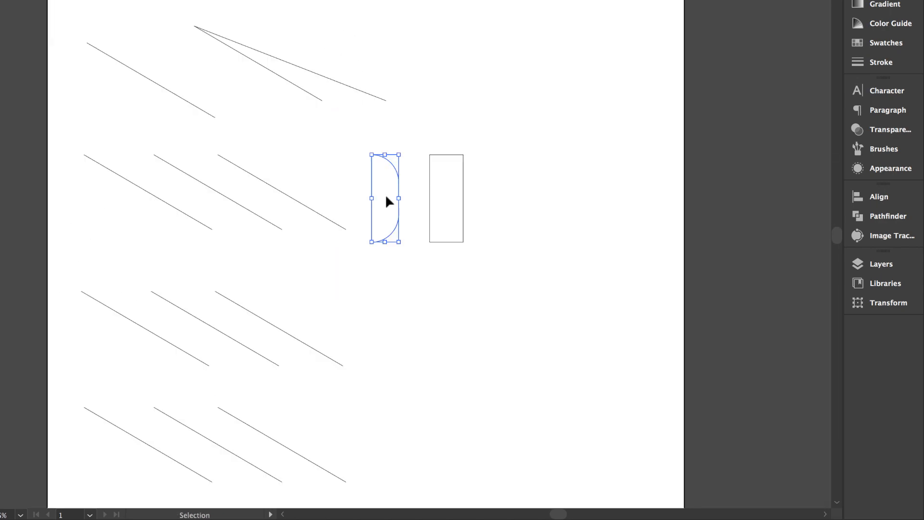
Step: Duplicate the D-shaped path and place the copy at the same height just left of the original
left_click(377, 173)
left_click(373, 174)
left_click_drag(373, 175, 326, 171)
Step: Reflect the copied D shape so that its rounded side faces left
left_click(299, 132)
left_click(341, 162)
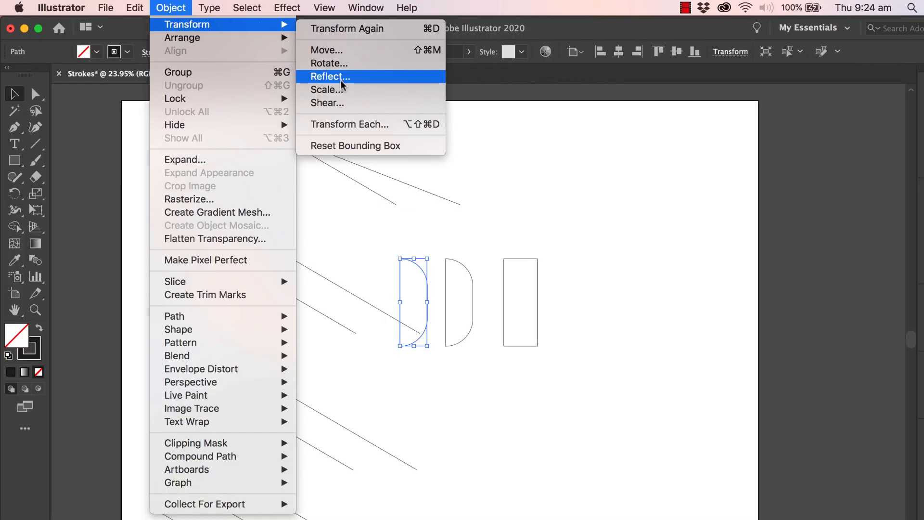
left_click(342, 80)
left_click(600, 375)
left_click(596, 379)
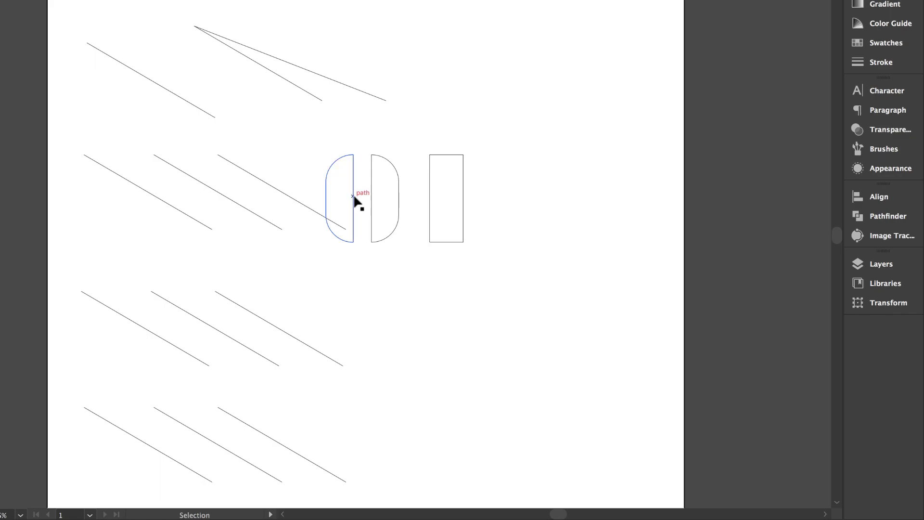
Step: Move the mirrored pair of D shapes together to the artboard's upper-right area and deselect them
scroll(354, 196, "up", 4)
left_click_drag(263, 75, 602, 64)
scroll(438, 180, "down", 4)
left_click(618, 119)
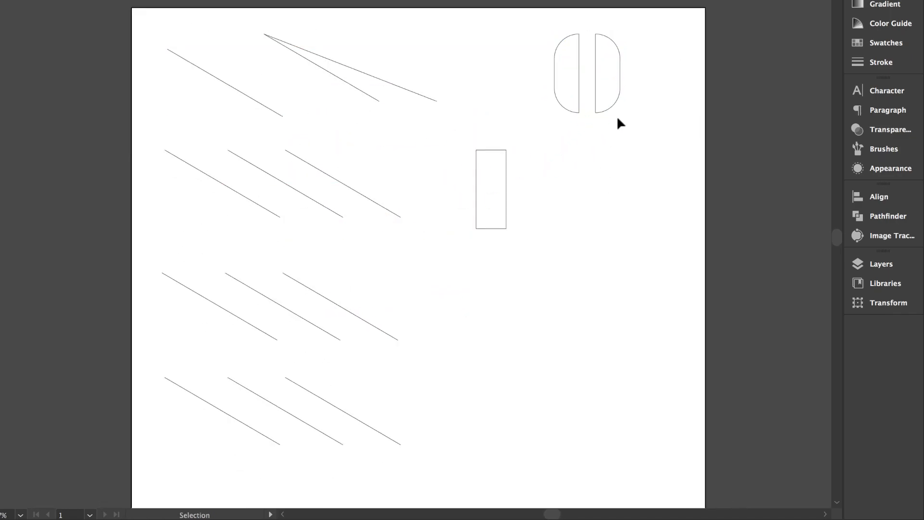
Step: Select both D shapes and the remaining rectangle and delete them
scroll(619, 122, "down", 4)
scroll(619, 123, "up", 4)
left_click_drag(668, 48, 481, 232)
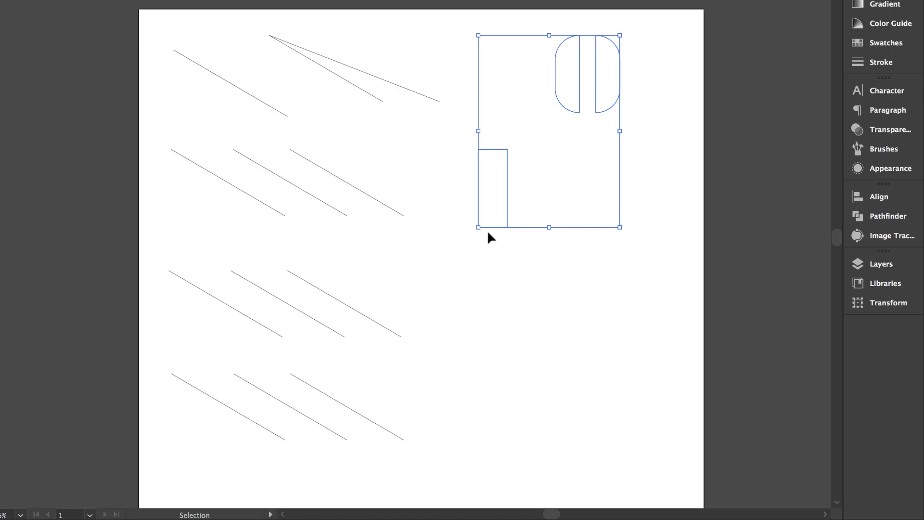
key("Delete")
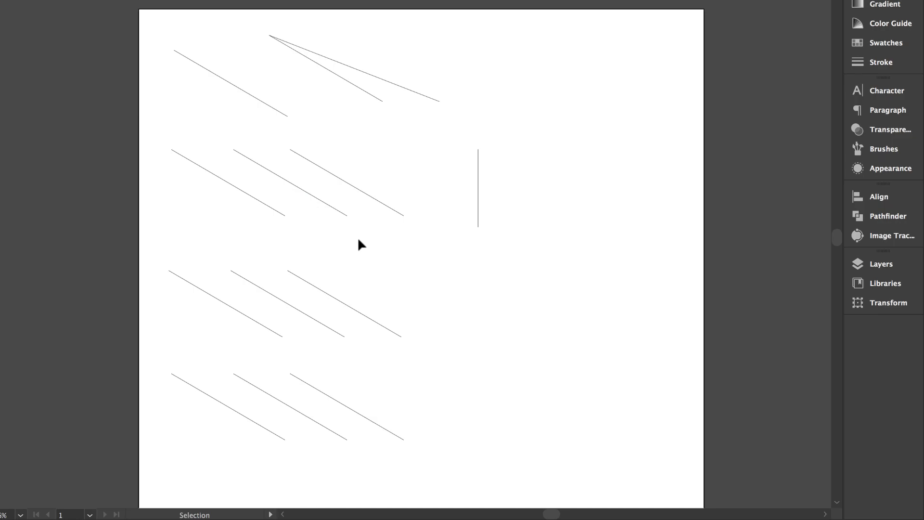
Step: With the Curvature Tool, place three points right of the vertical line to draw an arc about 555 px wide and 215 px high
scroll(357, 237, "down", 2)
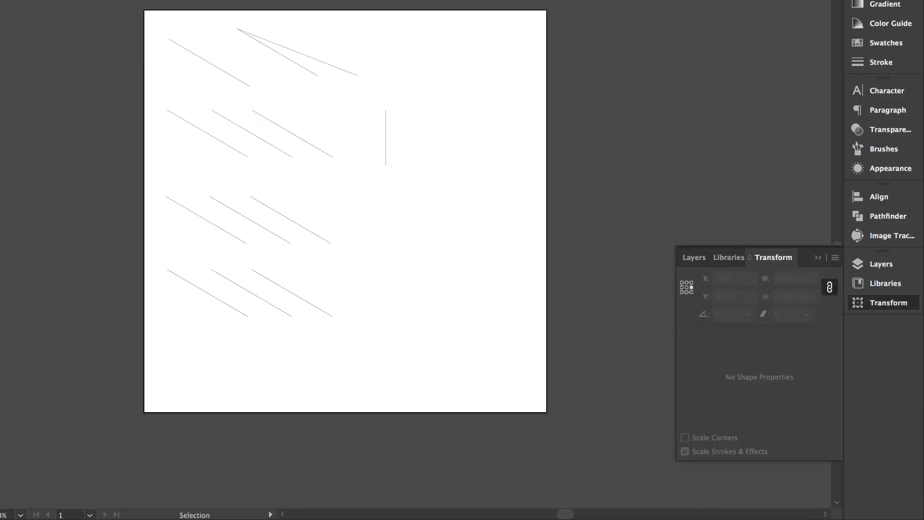
key("shift+grave")
scroll(414, 143, "right", 3)
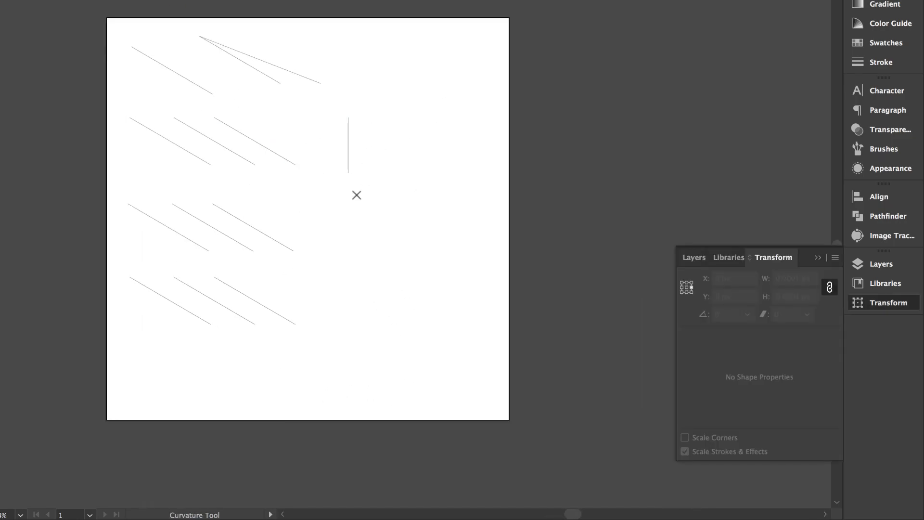
scroll(357, 195, "right", 3)
scroll(356, 195, "down", 1)
scroll(337, 115, "up", 2)
left_click(293, 173)
left_click(373, 123)
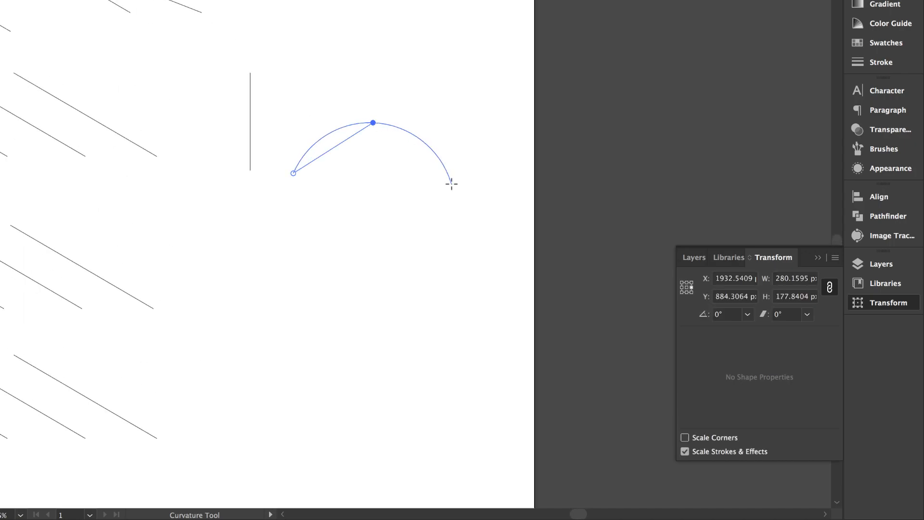
left_click(451, 183)
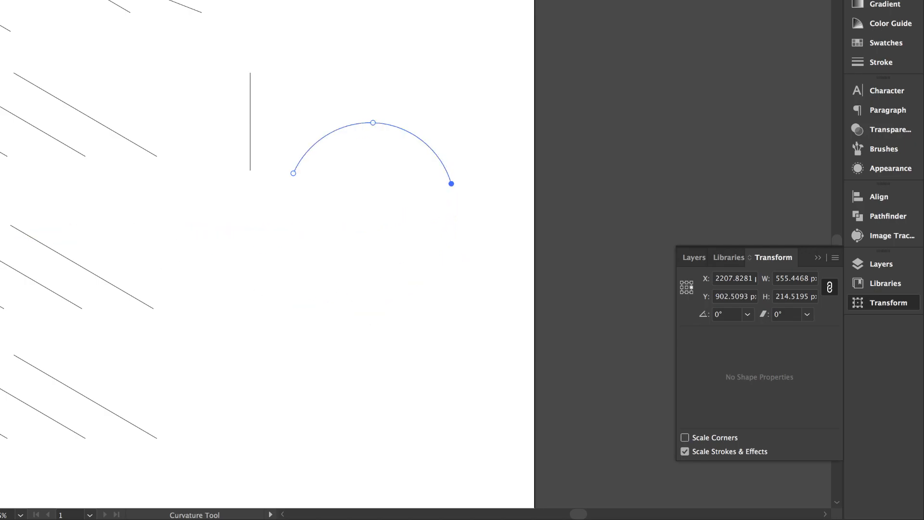
Step: Extend the arc with three more curvature points and close it into a rounded shape about 671 px across
left_click(445, 261)
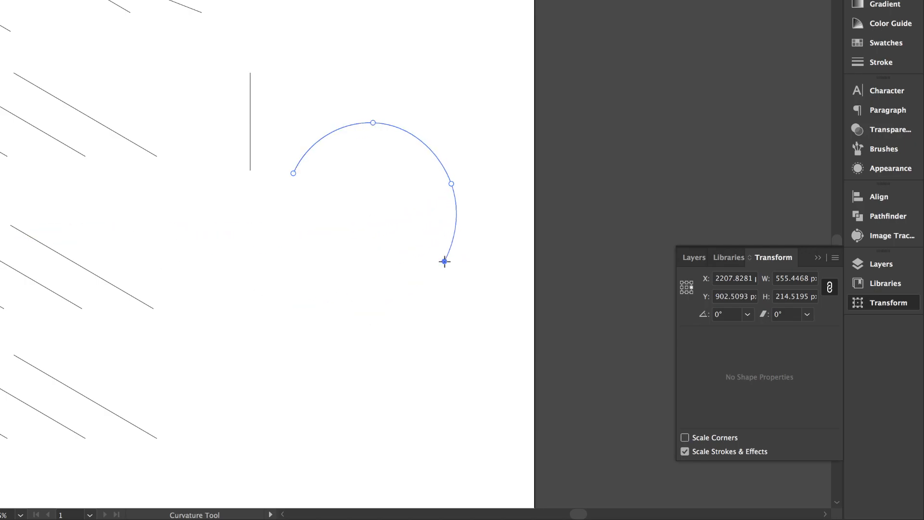
left_click(328, 309)
left_click(266, 231)
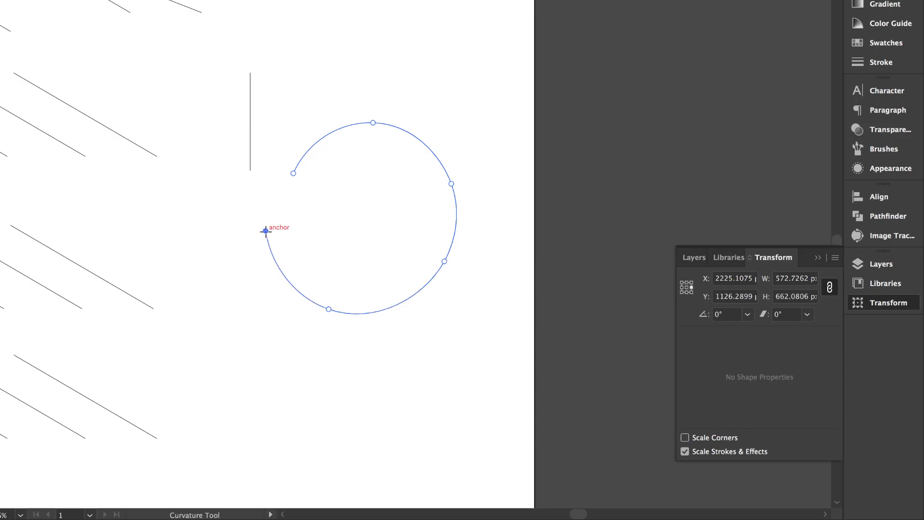
left_click(294, 173)
scroll(388, 283, "down", 2)
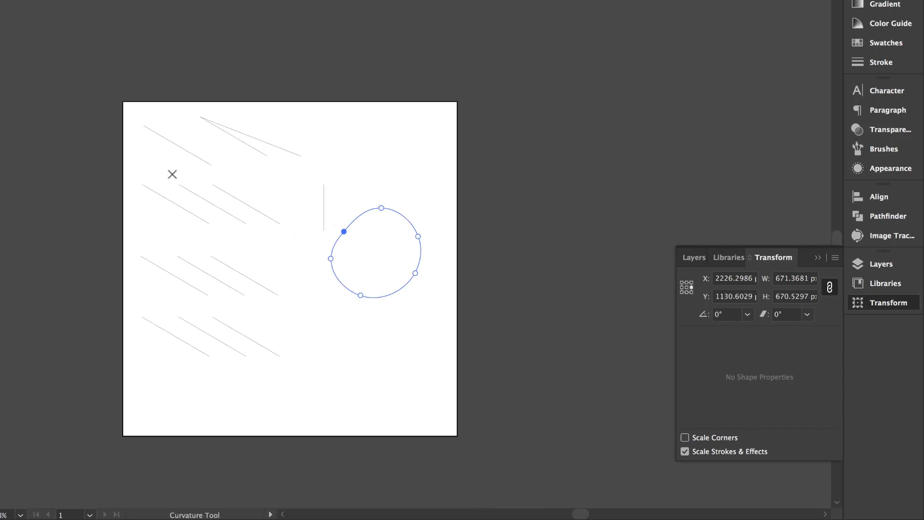
key("v")
left_click(341, 111)
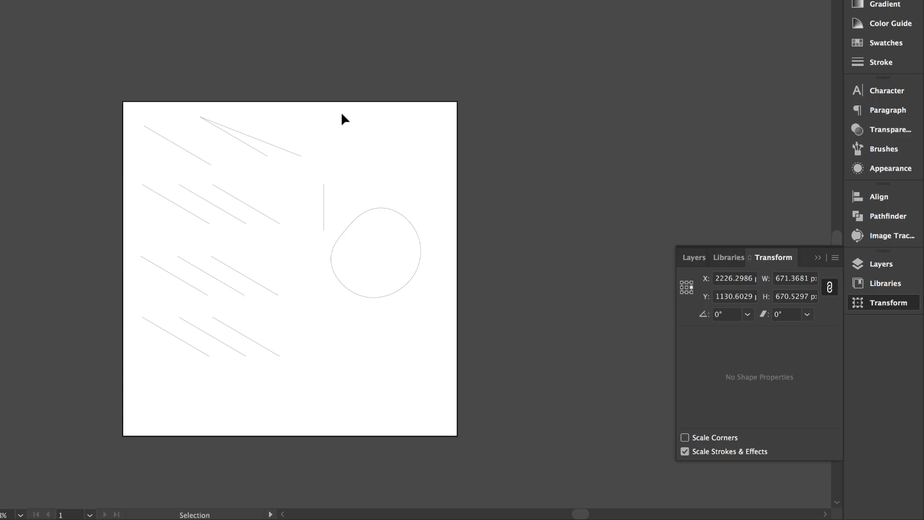
Step: Select the rounded shape and even out the flattened bend on its upper-left side with the Smooth tool
scroll(385, 282, "up", 3)
scroll(385, 283, "down", 4)
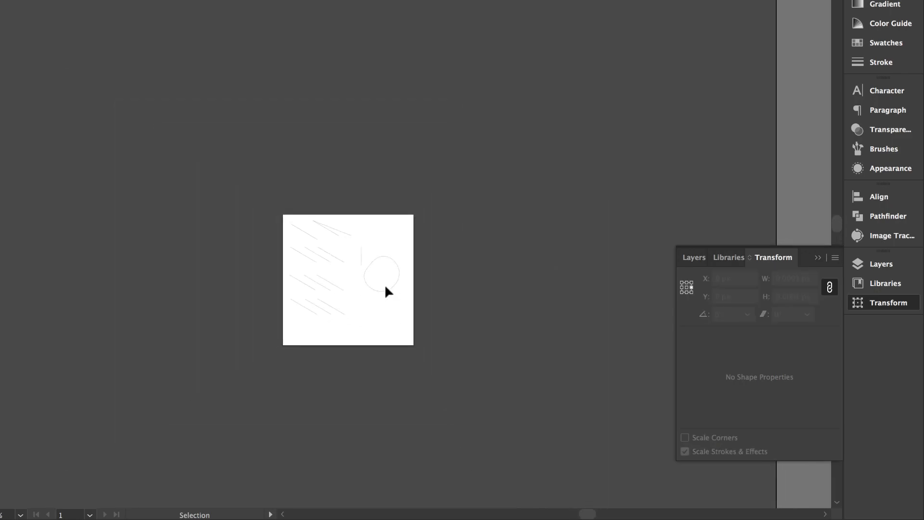
scroll(385, 284, "up", 2)
left_click(323, 242)
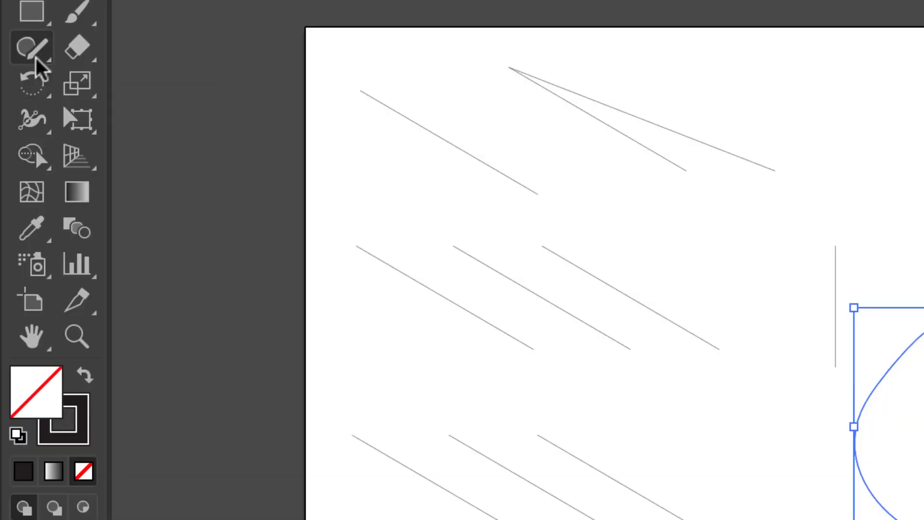
left_click(36, 58, "alt")
left_click(34, 57, "alt")
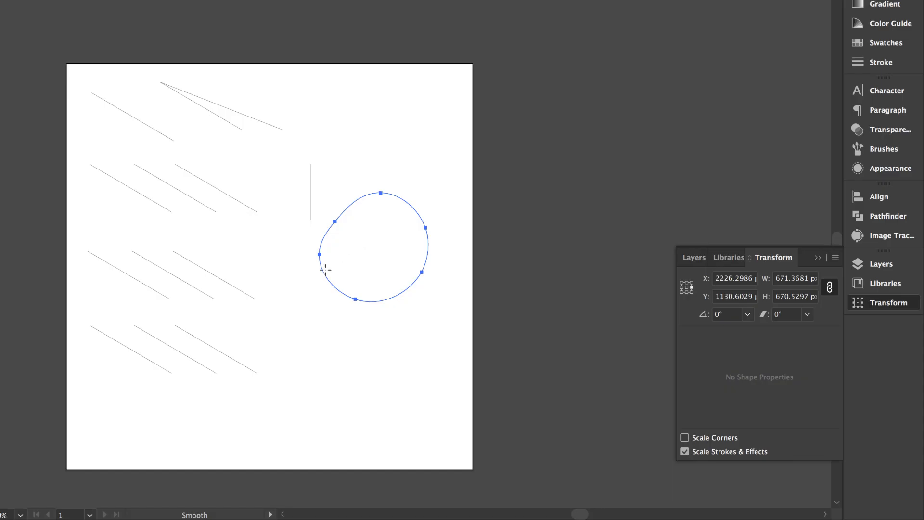
mouse_move(346, 209)
left_mouse_down()
mouse_move(390, 193)
mouse_move(424, 226)
mouse_move(385, 311)
mouse_move(324, 265)
left_mouse_up()
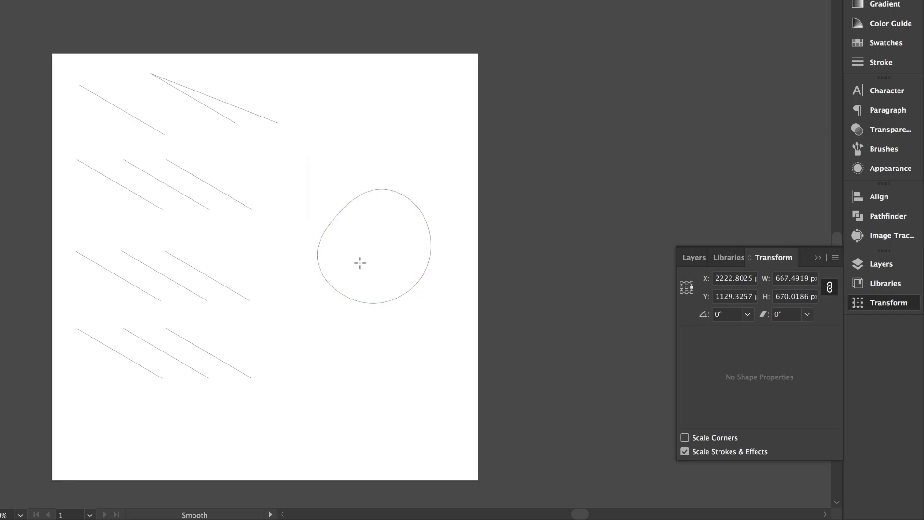
Step: Smooth the outline around the whole rounded shape with strokes of the Smooth tool
key("super+equal")
mouse_move(280, 233)
left_mouse_down()
mouse_move(346, 145)
mouse_move(325, 169)
left_mouse_up()
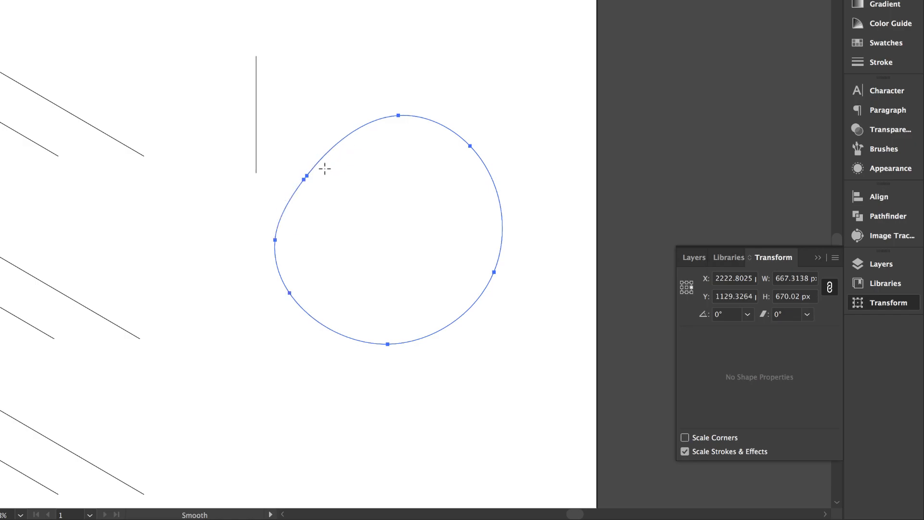
left_click_drag(289, 240, 302, 293)
mouse_move(374, 343)
left_mouse_down()
mouse_move(495, 264)
mouse_move(500, 158)
left_mouse_up()
left_click_drag(406, 114, 257, 207)
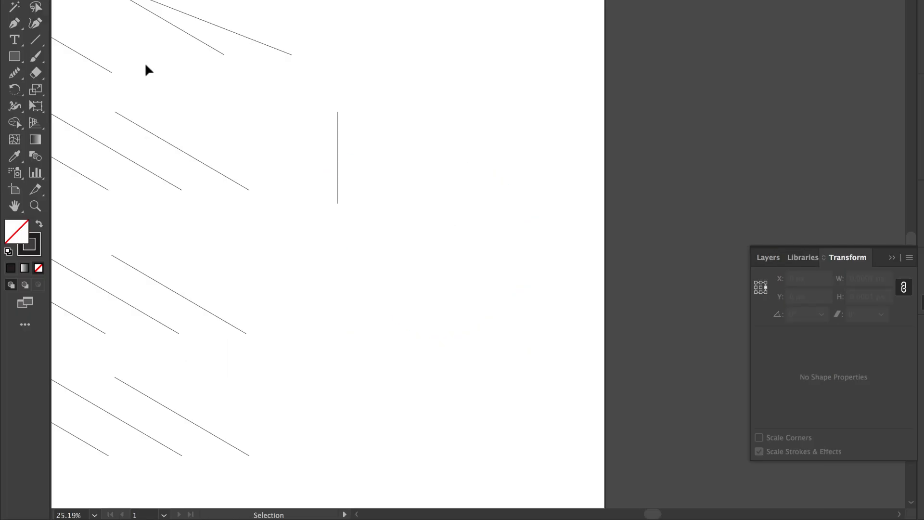
Step: Draw a circle about 807 px in diameter below and to the right of the vertical line with the Ellipse tool
left_click(15, 56)
left_click(67, 88)
scroll(337, 175, "down", 5)
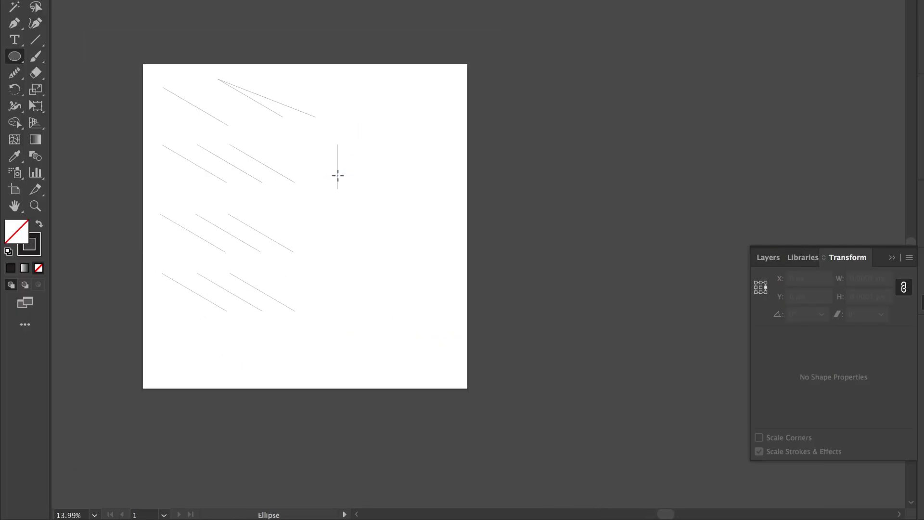
mouse_move(351, 210)
left_mouse_down()
mouse_move(449, 276)
mouse_move(455, 312)
left_mouse_up()
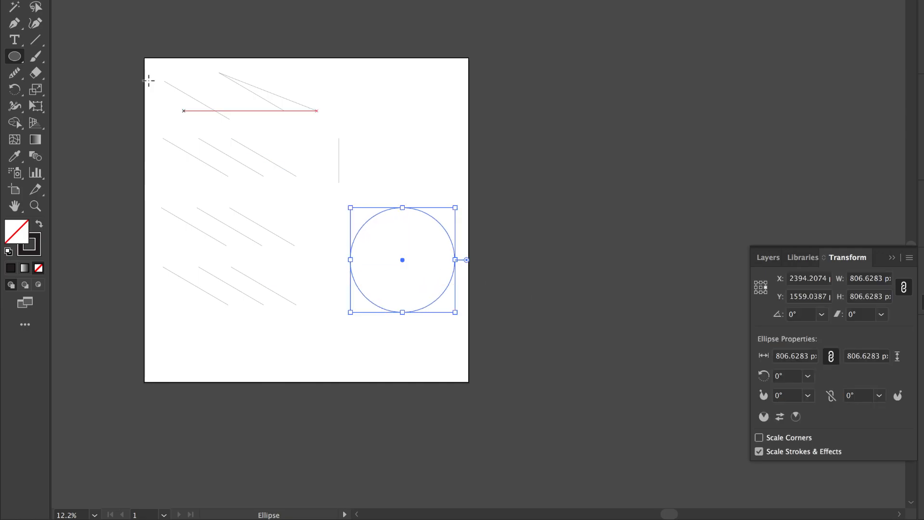
key("v")
left_click(393, 126)
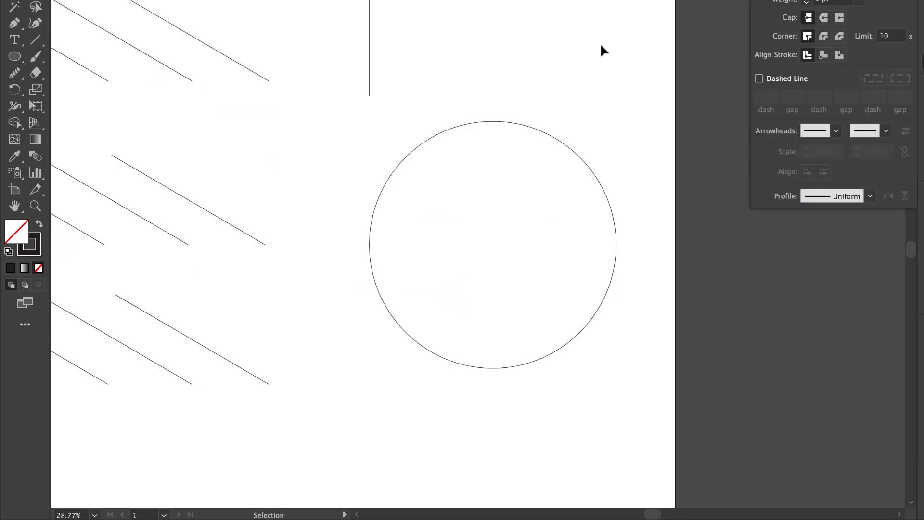
Step: Select the vertical line above the circle and raise its stroke weight to 7 pt
scroll(601, 46, "up", 4)
left_click(427, 129)
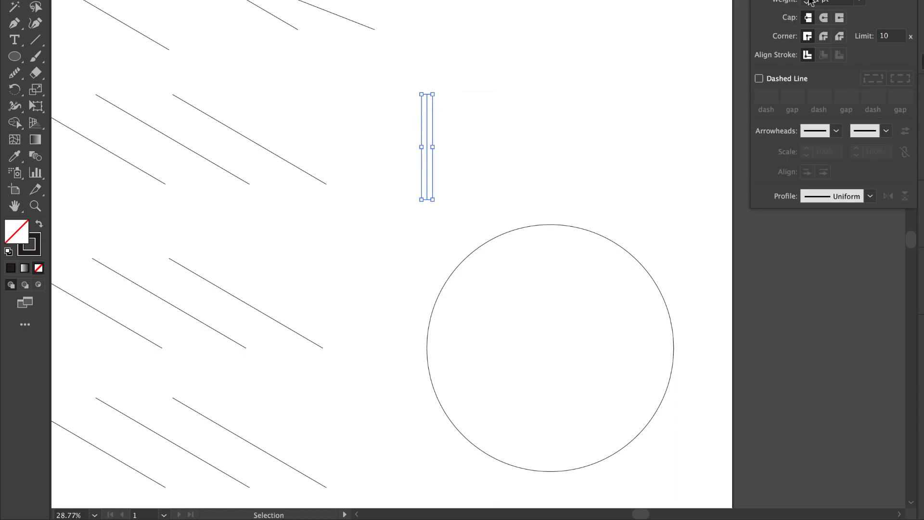
left_click(808, 1)
left_click(808, 1)
left_click(808, 1)
left_click(807, 0)
left_click(807, 0)
left_click(808, 1)
scroll(464, 151, "up", 7)
scroll(463, 152, "down", 1)
scroll(463, 152, "up", 2)
scroll(464, 152, "left", 2)
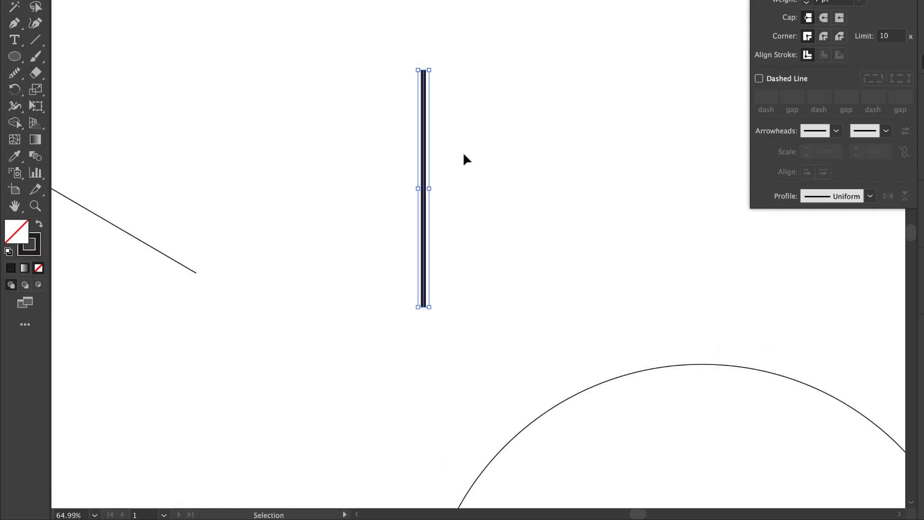
Step: Increase the vertical line's stroke weight to 20 pt and deselect it
left_click(807, 1)
left_click(808, 1)
left_click(808, 1)
left_click(808, 1)
left_click(808, 1)
left_click(808, 1)
left_click(808, 1)
left_click(808, 1)
left_click(808, 1)
left_click(808, 1)
left_click(807, 1)
left_click(662, 102)
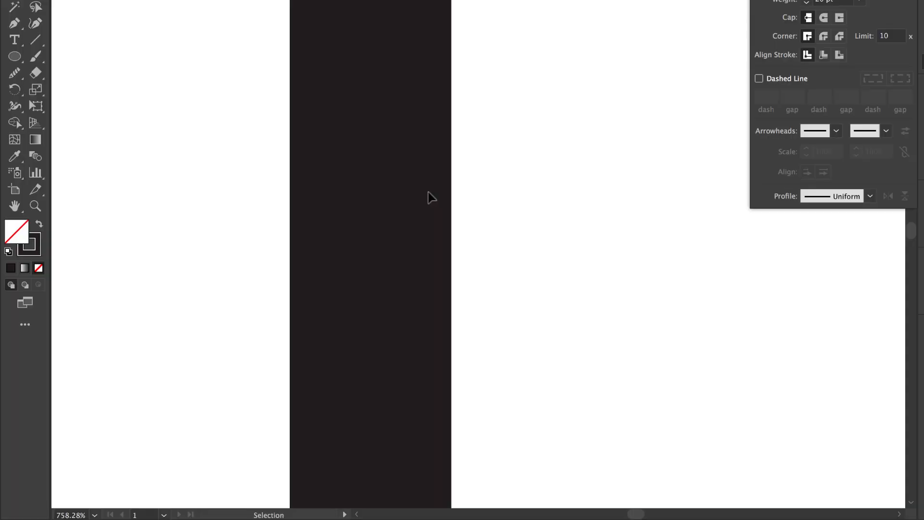
scroll(428, 195, "down", 8)
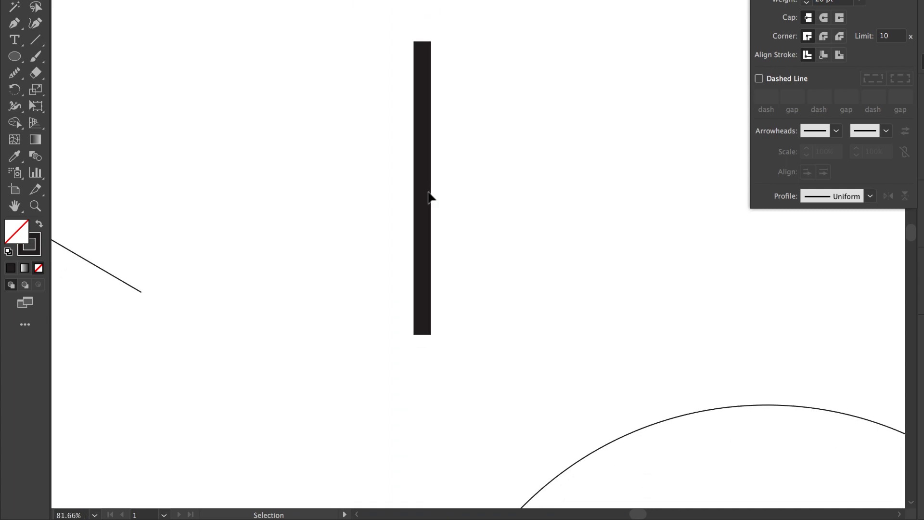
Step: Select the thick vertical line and apply a Round Cap to its stroke ends
left_click(34, 250)
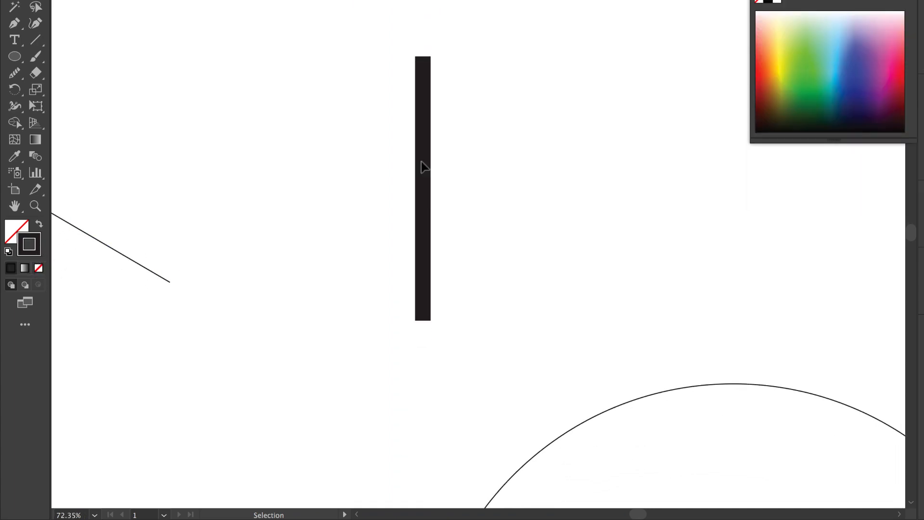
left_click(921, 62)
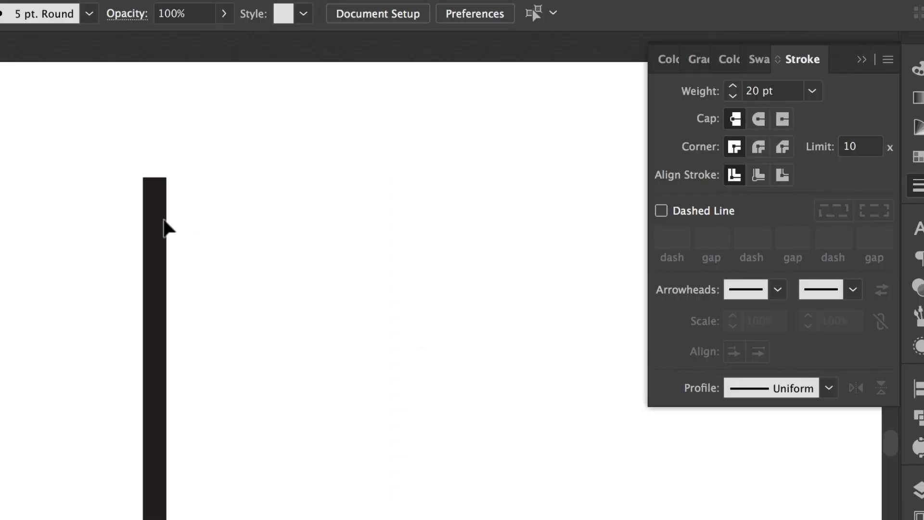
left_click(155, 219)
scroll(181, 135, "up", 3)
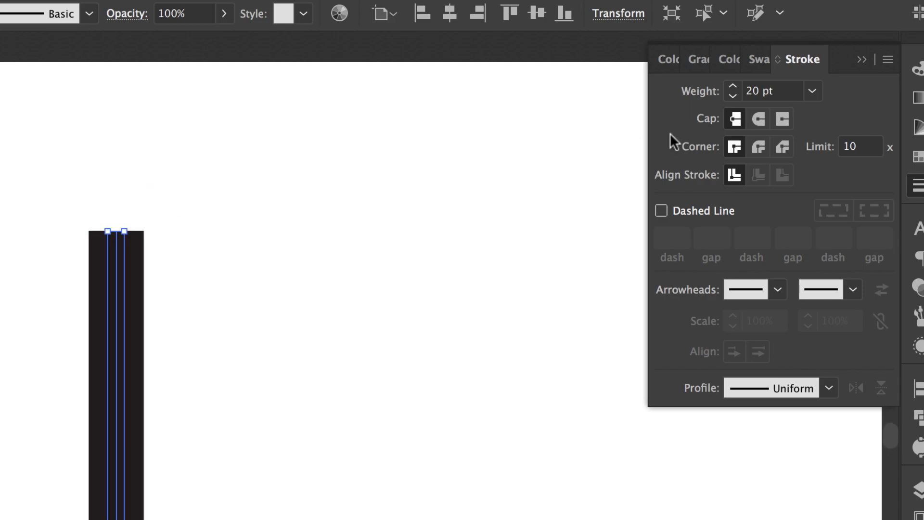
left_click(756, 117)
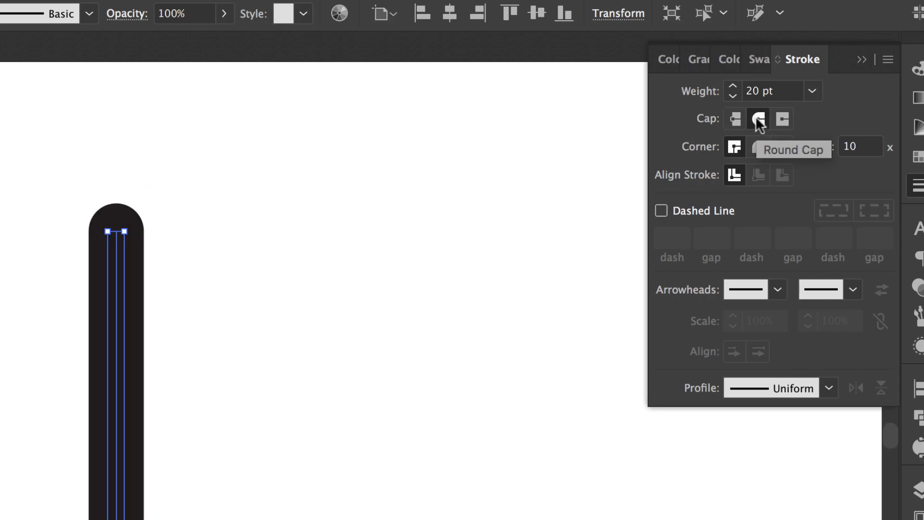
Step: Cycle the line's ends through the projecting, round and butt caps, finish on Round Cap and deselect the line
left_click(785, 119)
left_click(760, 119)
left_click(734, 120)
left_click(756, 121)
left_click(785, 120)
left_click(763, 122)
left_click(365, 413)
scroll(365, 414, "down", 5)
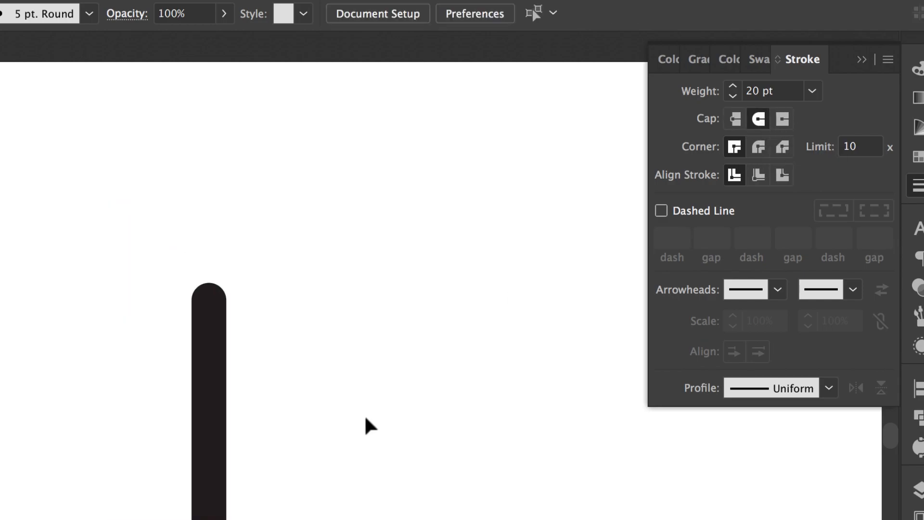
scroll(365, 414, "up", 4)
left_click_drag(367, 418, 248, 500)
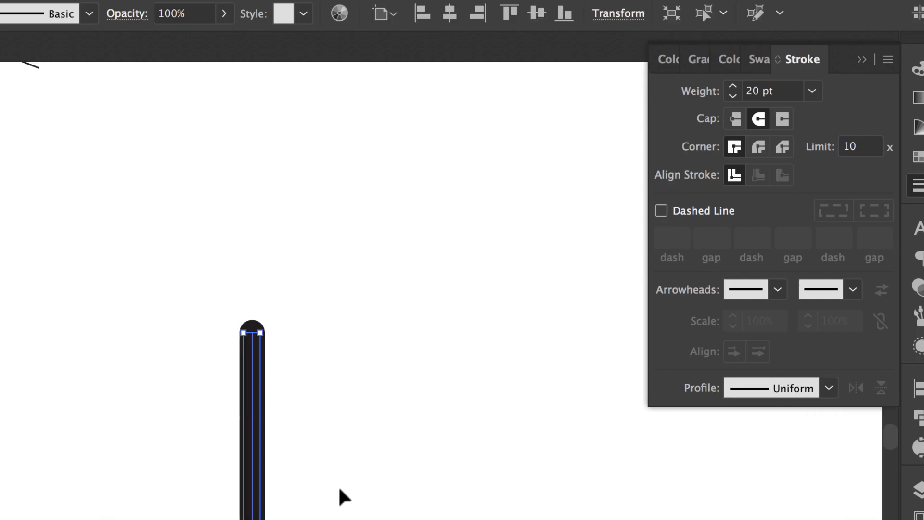
left_click(495, 350)
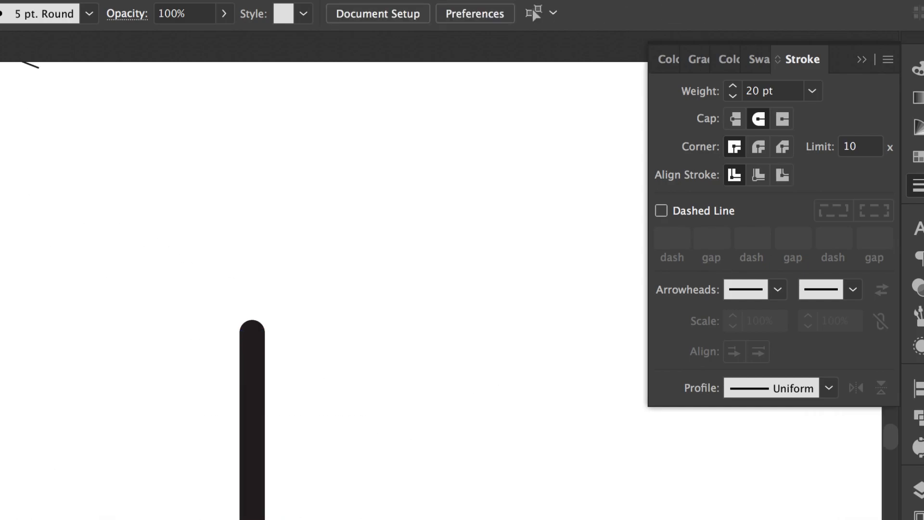
left_click_drag(252, 331, 378, 340)
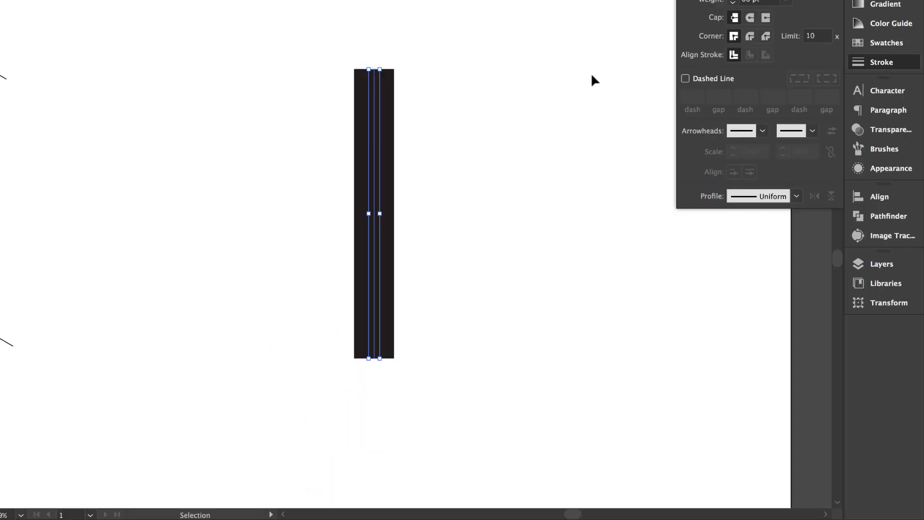
Step: Try resetting the thick vertical line to the default fill and stroke, and undo the change
left_click(404, 214)
left_click(367, 100)
key("slash")
key("d")
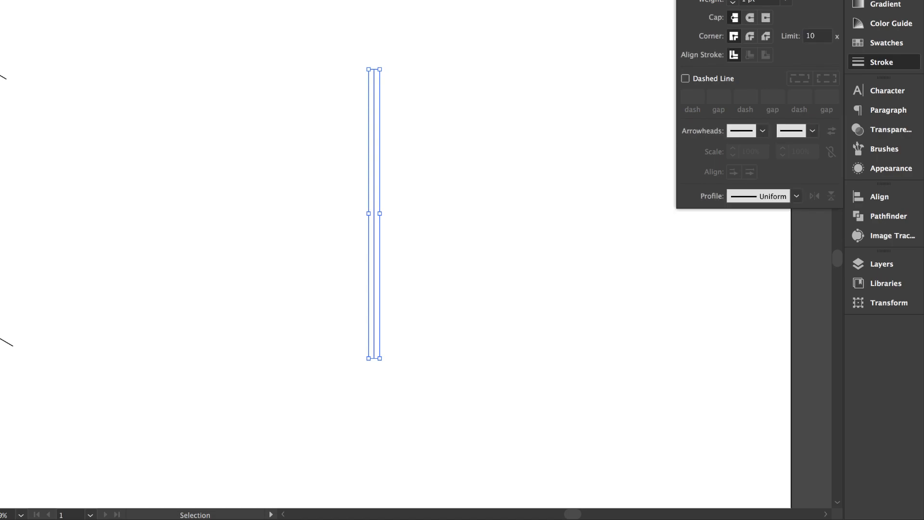
key("super+z")
key("super+z")
Step: Expand the thick vertical line so that its stroke becomes a filled bar shape
left_click(261, 204)
left_click_drag(202, 90, 475, 198)
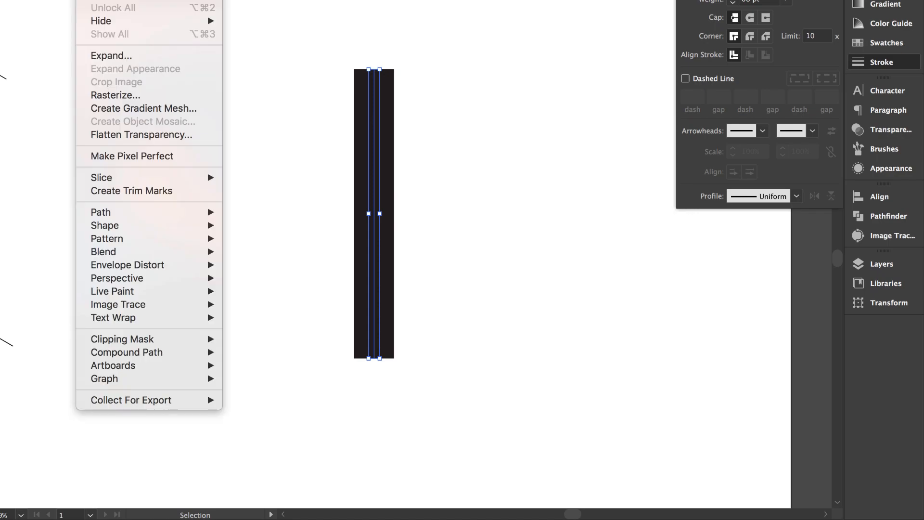
left_click(117, 56)
left_click(466, 290)
left_click(460, 225)
left_click(380, 212)
scroll(373, 129, "up", 4)
scroll(373, 129, "down", 4)
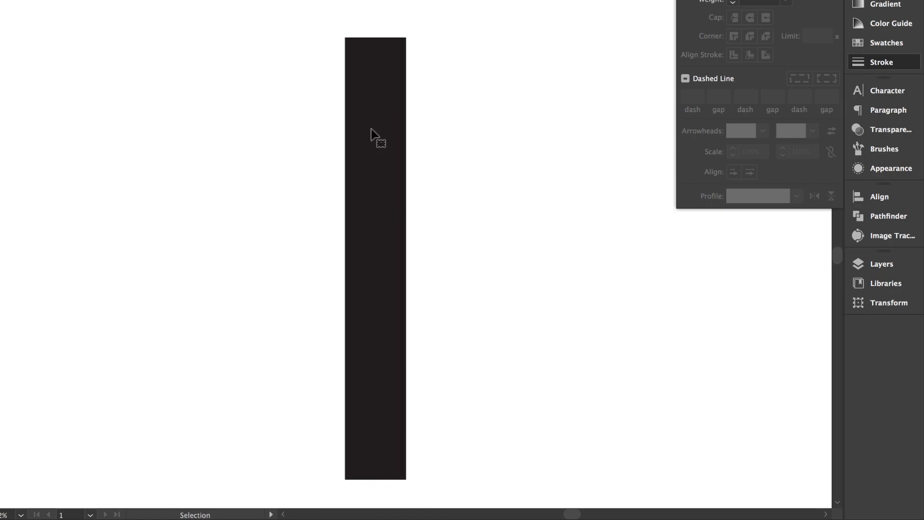
Step: Try moving the expanded bar's upper-left corner with the Direct Selection tool, and undo the move
left_click(426, 172)
key("a")
left_click_drag(356, 75, 330, 123)
key("super+z")
key("v")
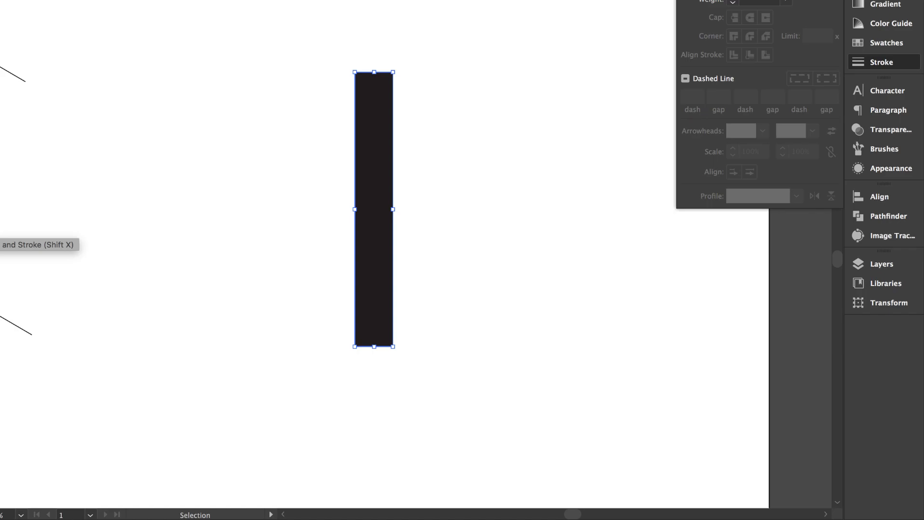
Step: Swap the expanded bar's fill and stroke to make it an outline, and thicken that outline
key("shift+x")
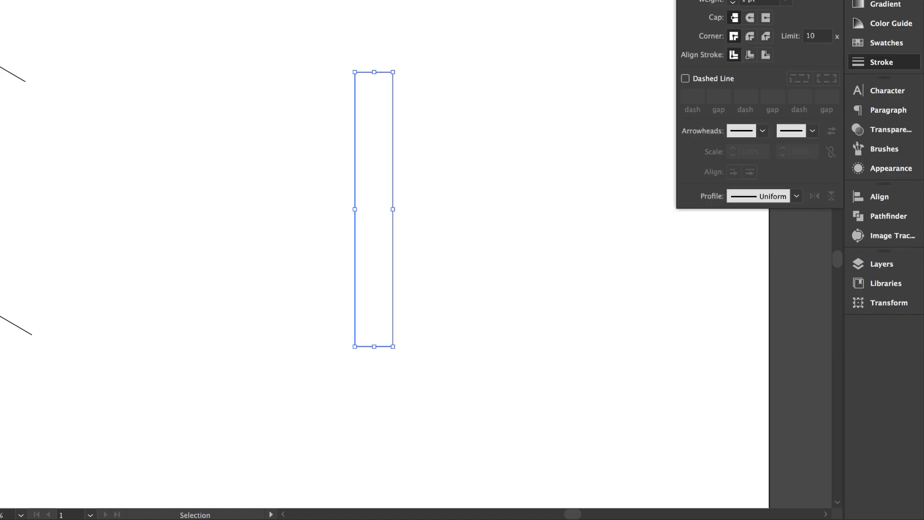
left_click(280, 41)
left_click_drag(404, 121, 406, 123)
scroll(734, 1, "up", 14)
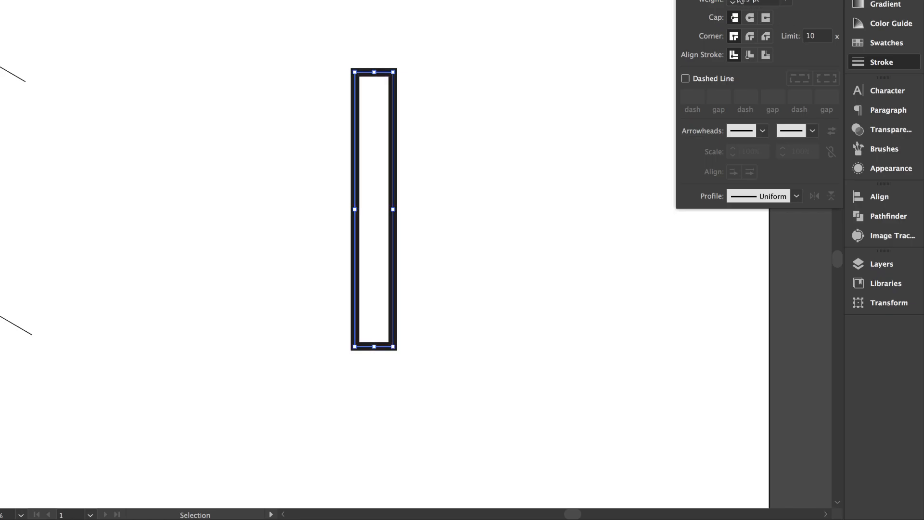
left_click(395, 174)
left_click_drag(394, 174, 507, 175)
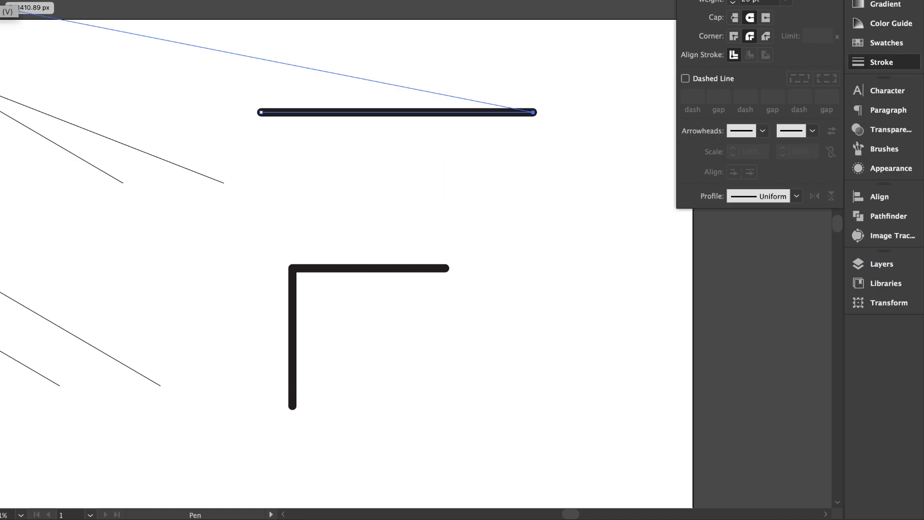
Step: Finish the horizontal 20 pt line and widen its left end with the Width tool to create a taper
key("v")
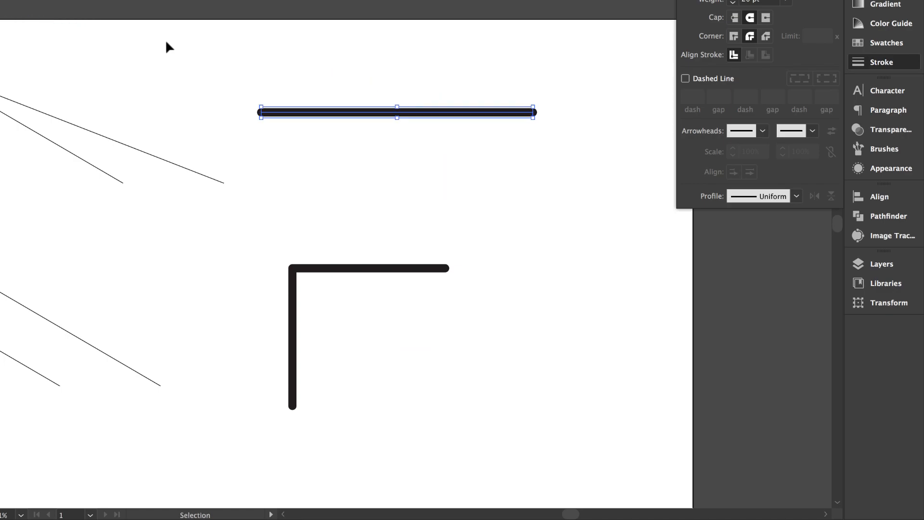
left_click(195, 51)
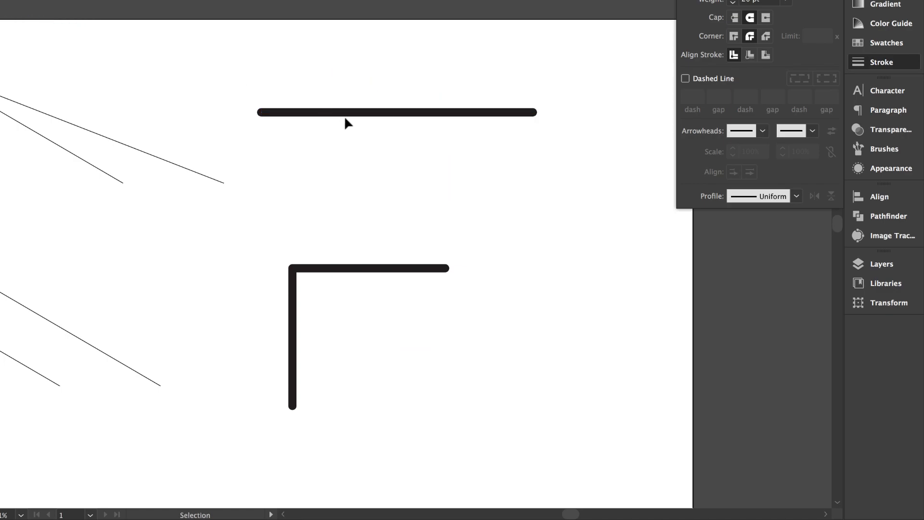
left_click(356, 114)
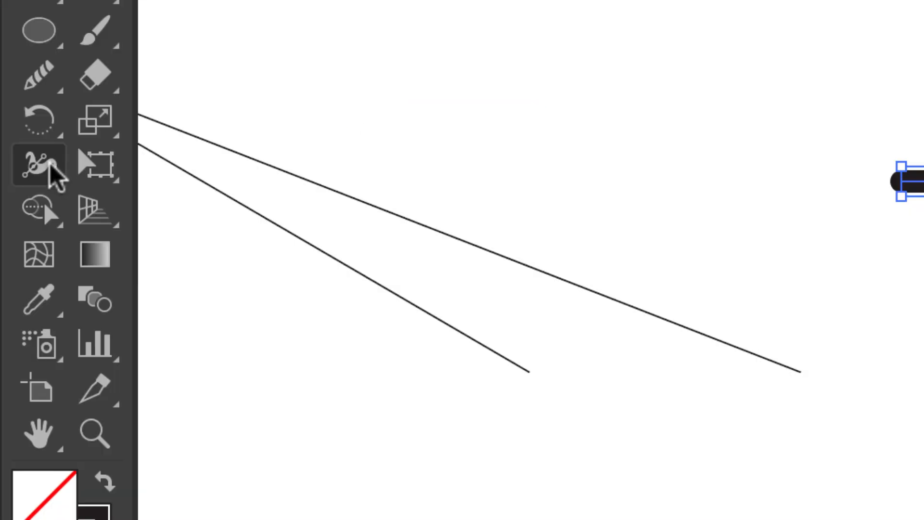
left_click(49, 161)
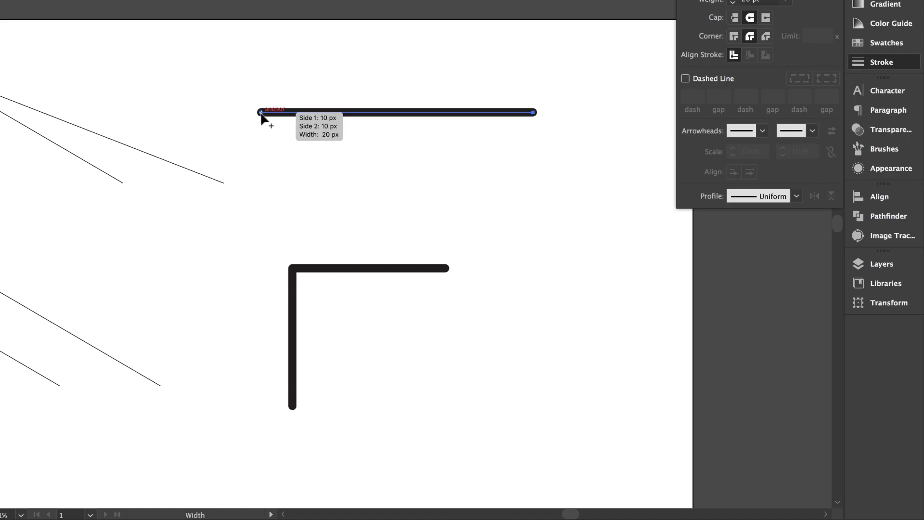
left_click_drag(261, 114, 260, 133)
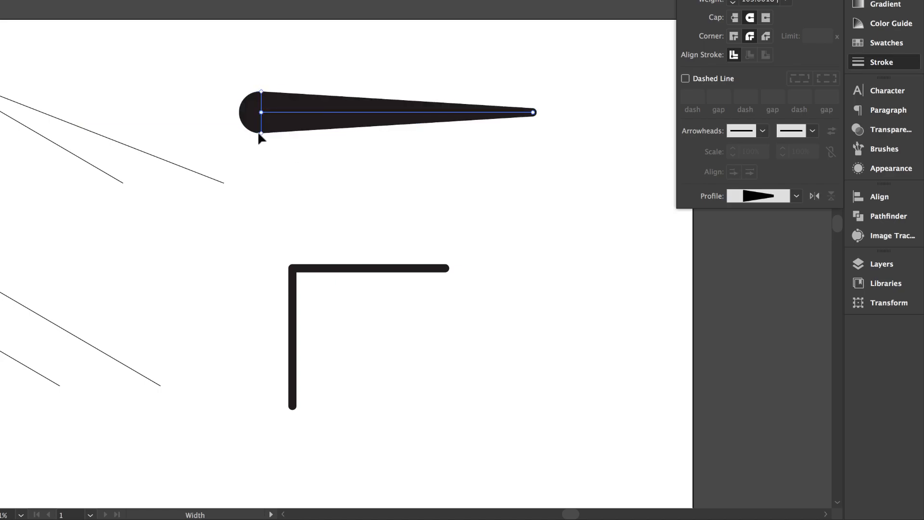
Step: Add a width point slightly left of the tapered line's middle and widen the stroke there to about 187 px
left_click_drag(376, 128, 377, 150)
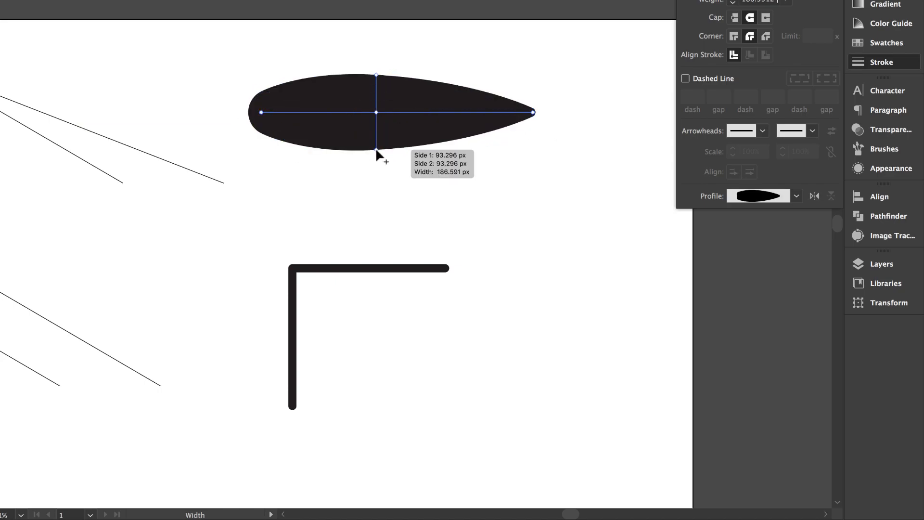
scroll(531, 118, "up", 2)
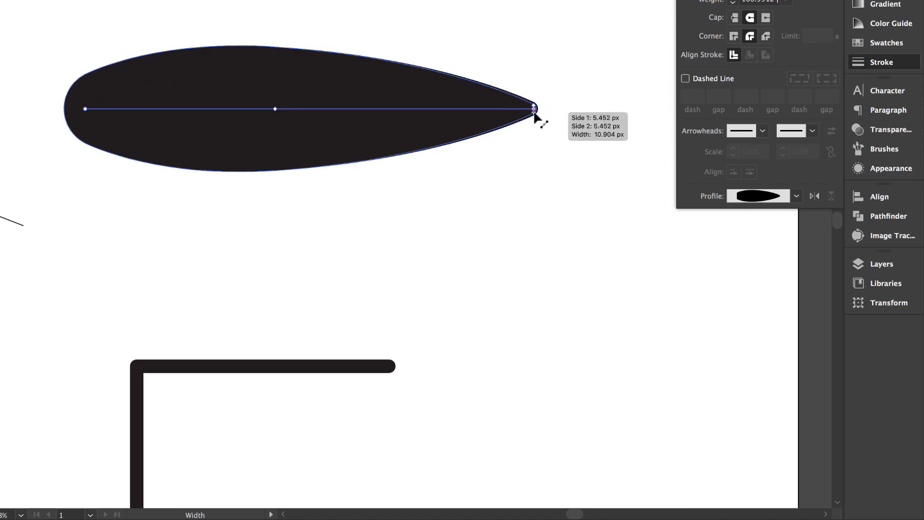
scroll(535, 116, "down", 1)
scroll(534, 114, "down", 4)
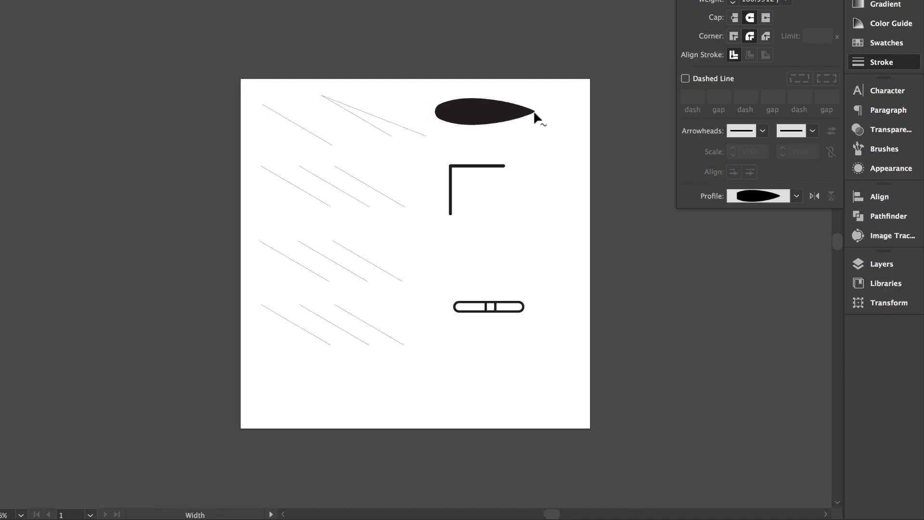
Step: Narrow the stroke at the middle width point of the tapered shape to about 146 px
scroll(533, 109, "down", 1)
scroll(533, 109, "up", 4)
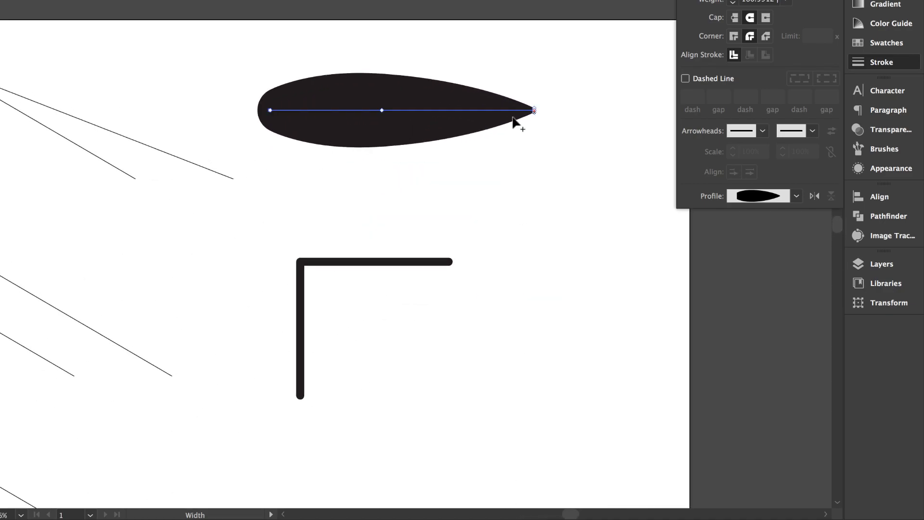
left_click_drag(382, 146, 385, 139)
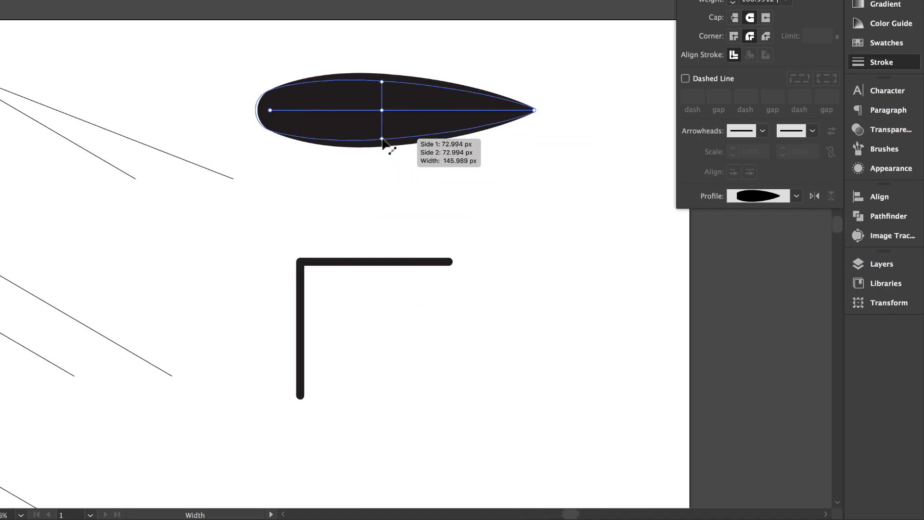
scroll(387, 148, "down", 3)
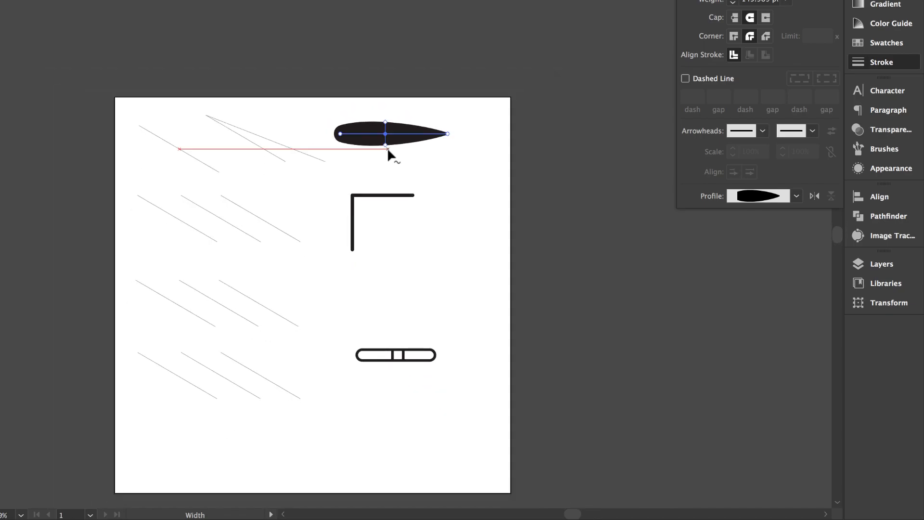
Step: Adjust the stroke width of the tapered shape near its rounded end with the Width tool
scroll(387, 148, "up", 2)
scroll(387, 148, "up", 1)
left_click_drag(347, 143, 346, 127)
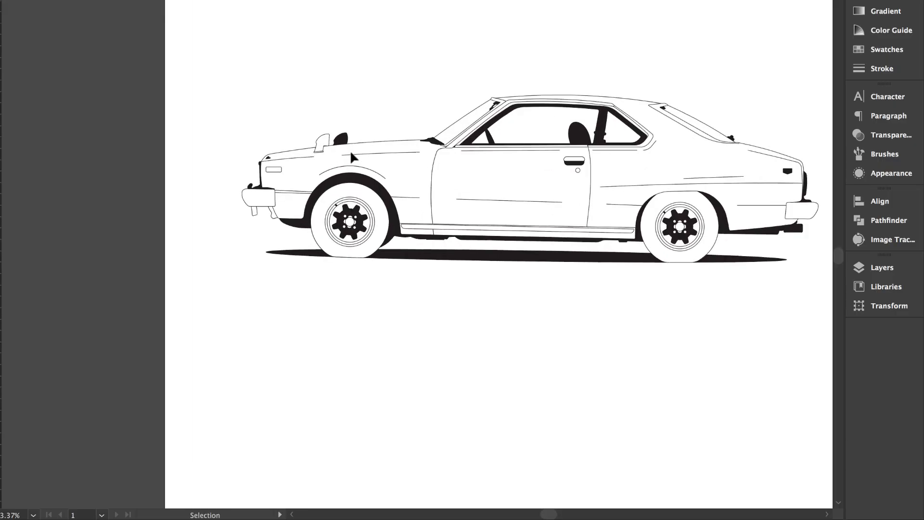
Step: Lock the Fill Strokes layer, then unlock the Stroke layer and make it the active drawing layer
scroll(248, 190, "up", 3)
scroll(312, 183, "up", 3)
scroll(312, 183, "down", 6)
scroll(406, 310, "down", 2)
scroll(405, 310, "right", 3)
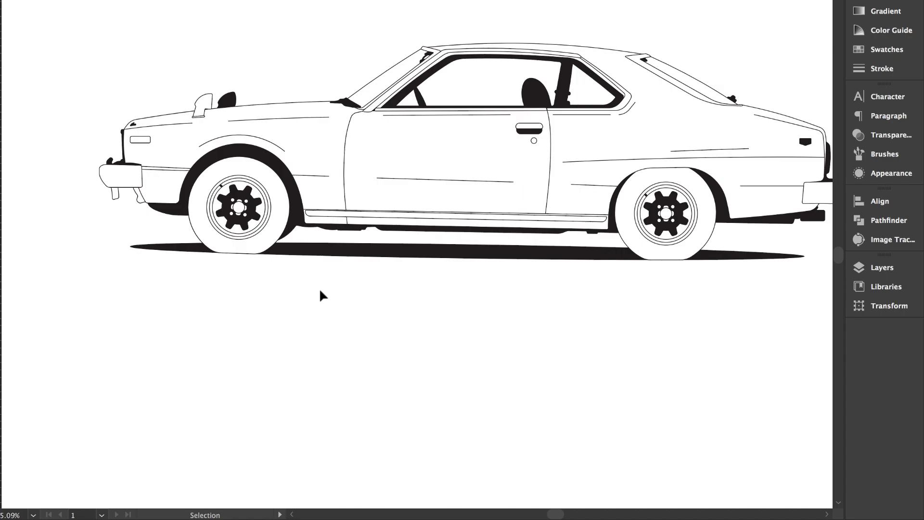
left_click(0, 63)
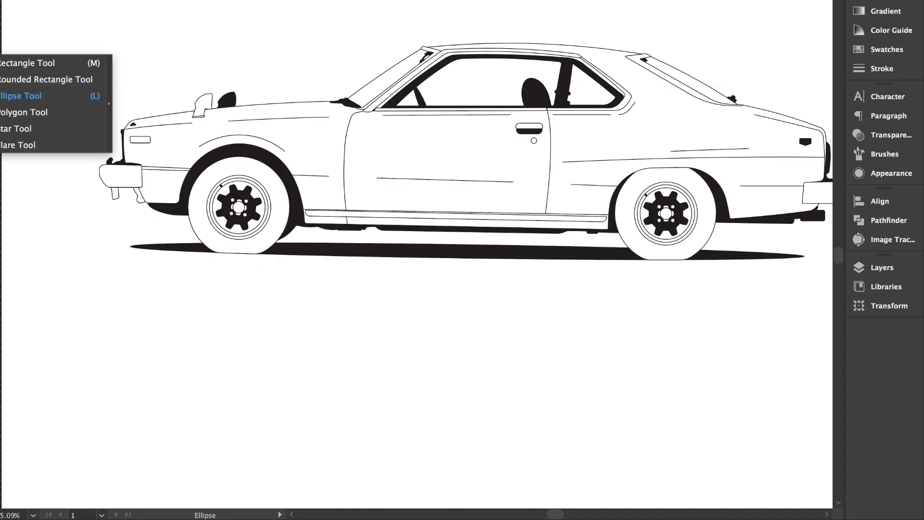
left_click(3, 98)
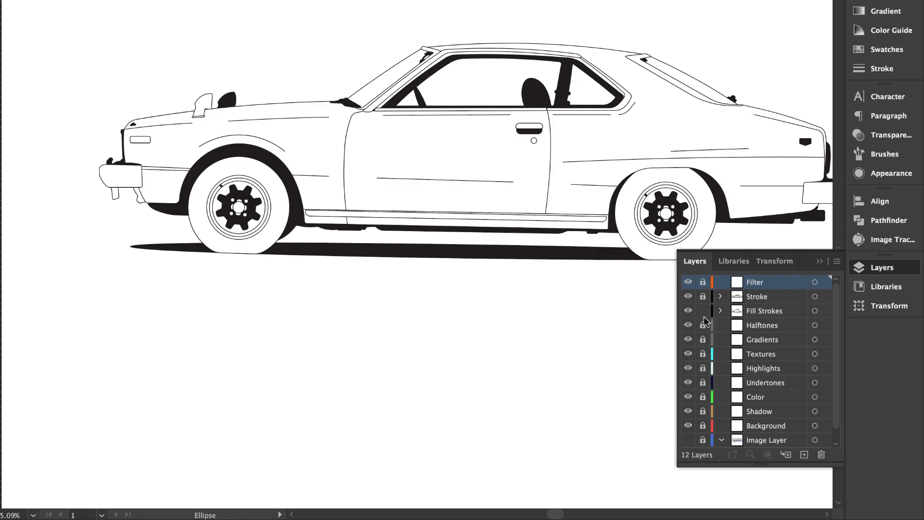
left_click(753, 298)
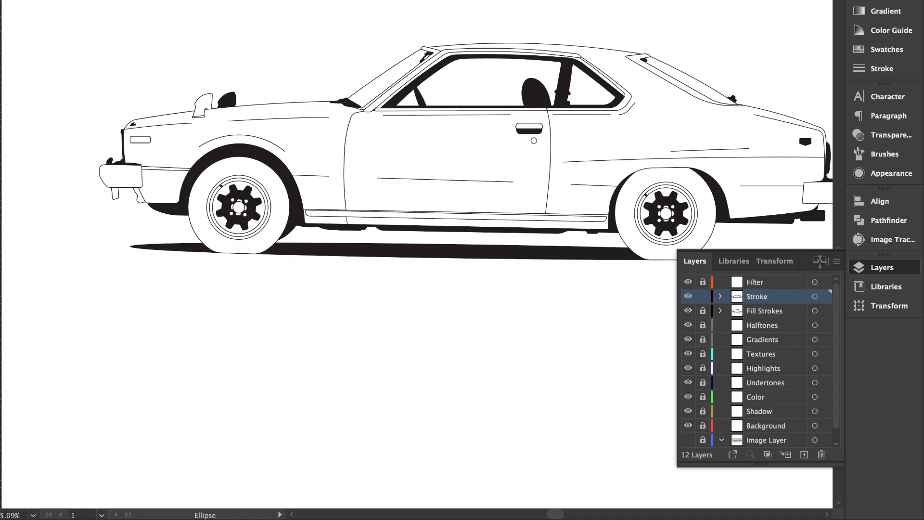
left_click(820, 262)
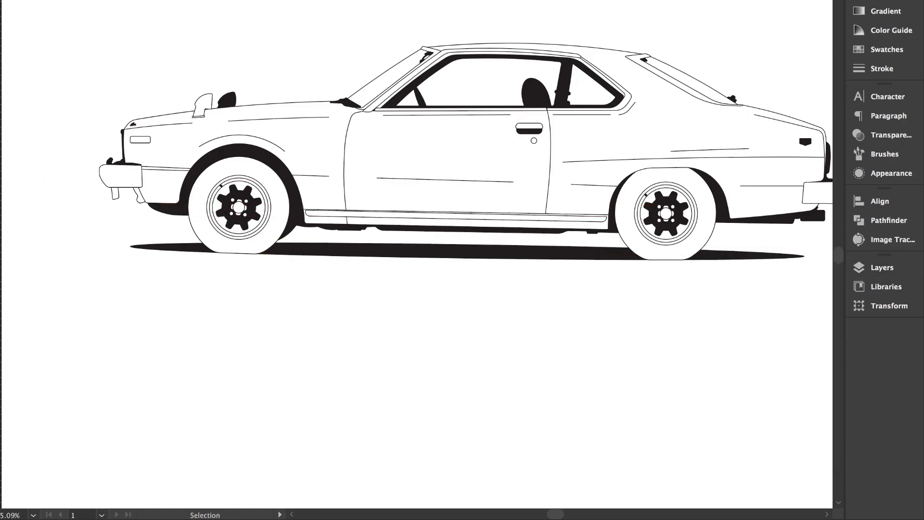
Step: Draw a circle about 320 px in diameter in the empty area below the car's front wheel
scroll(160, 276, "down", 5)
mouse_move(167, 214)
left_mouse_down()
mouse_move(250, 274)
mouse_move(285, 352)
mouse_move(284, 332)
left_mouse_up()
key("v")
left_click(370, 295)
scroll(250, 291, "down", 3)
scroll(250, 291, "up", 2)
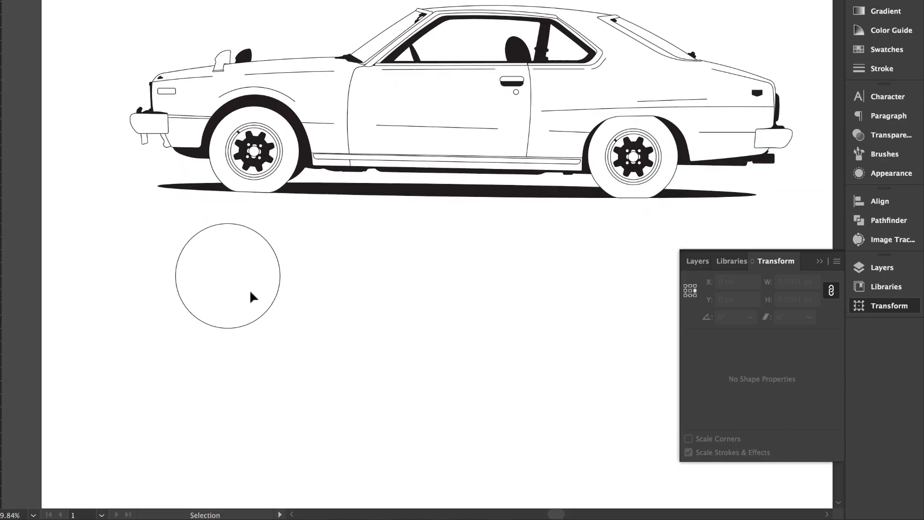
left_click(818, 262)
left_click(235, 327)
scroll(235, 328, "up", 2)
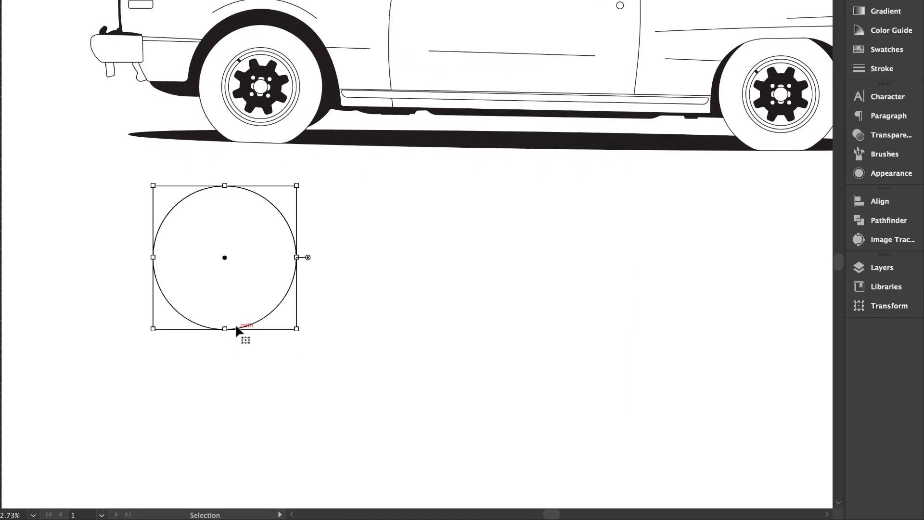
Step: Draw a rectangle about 439 px wide across the lower part of the circle
key("v")
left_click_drag(0, 104, 6, 63)
left_click_drag(130, 296, 325, 360)
key("v")
key("y")
key("v")
left_click(37, 123)
Step: Remove the rectangle and the circle's overlapped bottom slice with Shape Builder to leave a flat-bottomed tyre outline
scroll(289, 405, "up", 1)
scroll(290, 409, "up", 2)
key("ctrl+a")
key("shift+m")
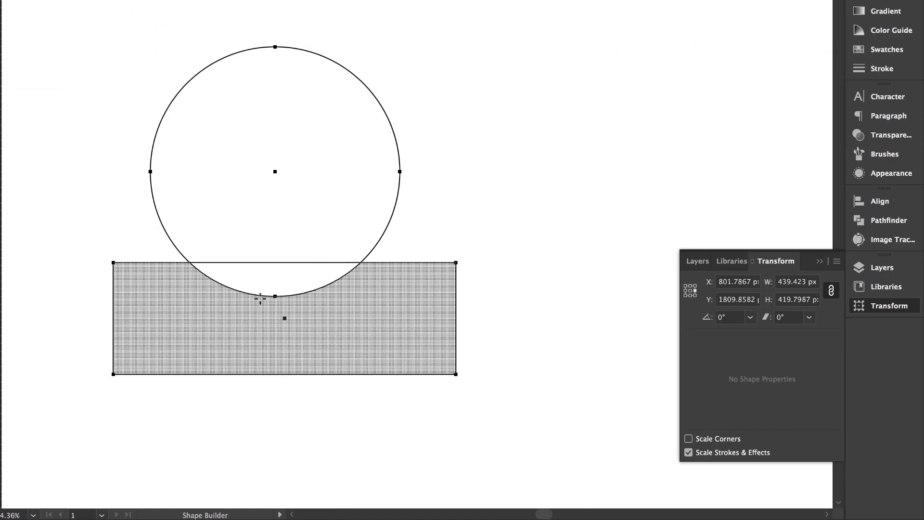
left_click(261, 296, "alt")
left_click(173, 264, "alt")
scroll(375, 336, "down", 3)
Step: Round both bottom corners of the flat-bottomed tyre outline to a radius of about 81 px
scroll(259, 288, "up", 8)
key("a")
left_click_drag(233, 244, 285, 291)
left_click_drag(189, 243, 196, 203)
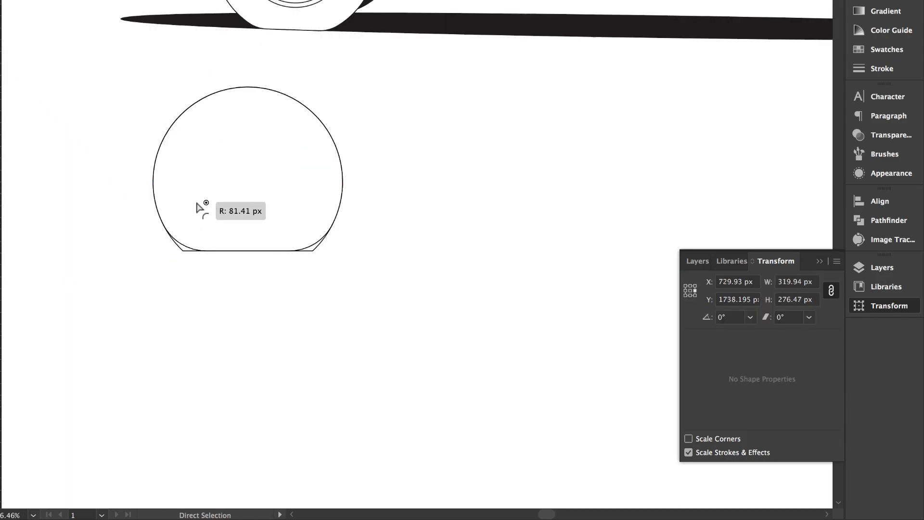
left_click(387, 202)
Step: Hide the Fill Strokes layer and draw a circle about 454 px wide with horizontal lines crossing its left and right sides
scroll(386, 202, "down", 5)
scroll(387, 202, "up", 2)
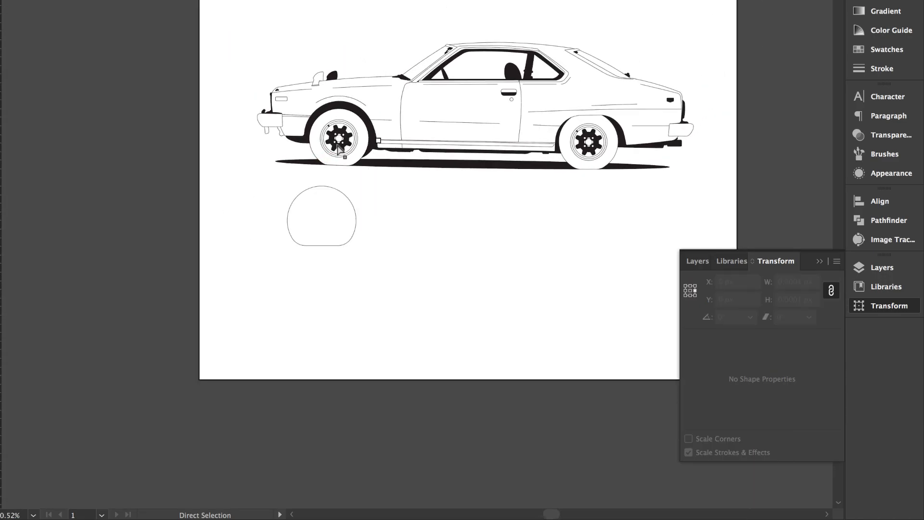
scroll(339, 149, "up", 3)
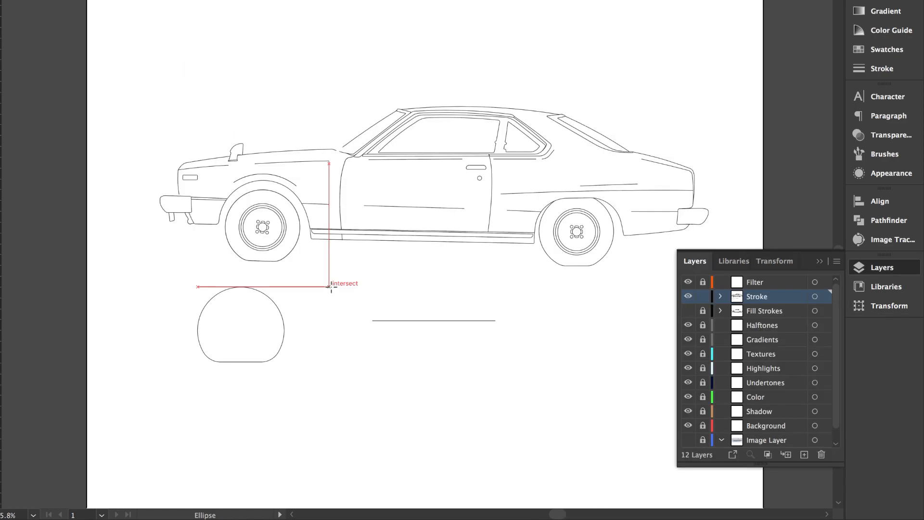
left_click_drag(327, 286, 450, 407)
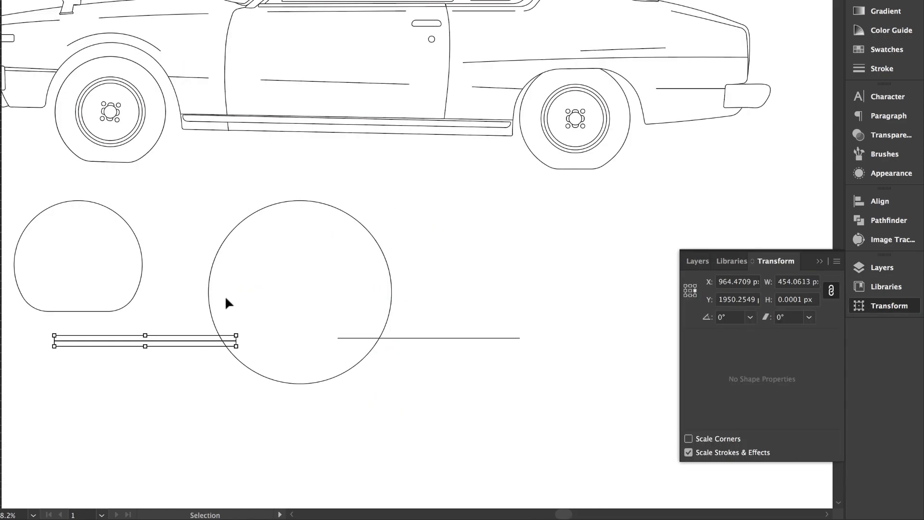
left_click(212, 269)
double_click(211, 270)
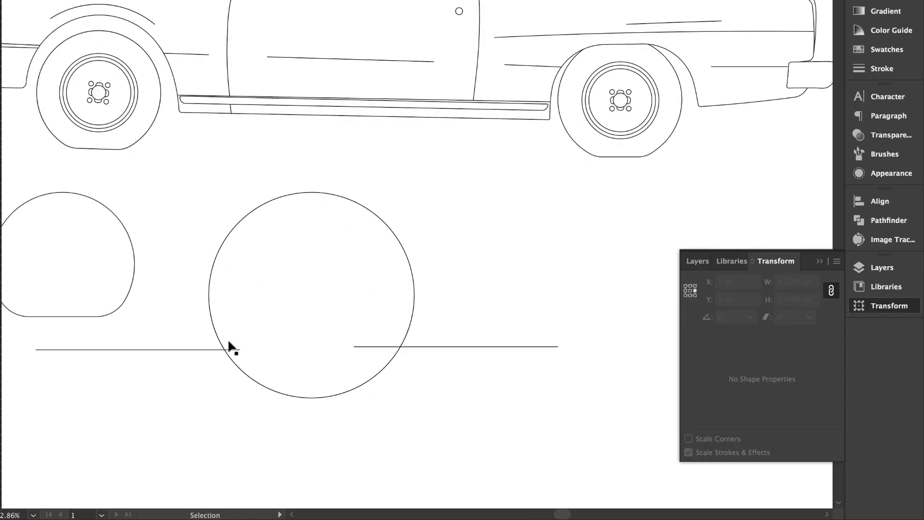
Step: Remove the circle's lower arc and the line ends inside it, leaving a wheel-arch profile with horizontal lines on both sides
left_click(278, 392)
key("Delete")
left_click_drag(205, 350, 169, 287)
left_click_drag(483, 219, 481, 216)
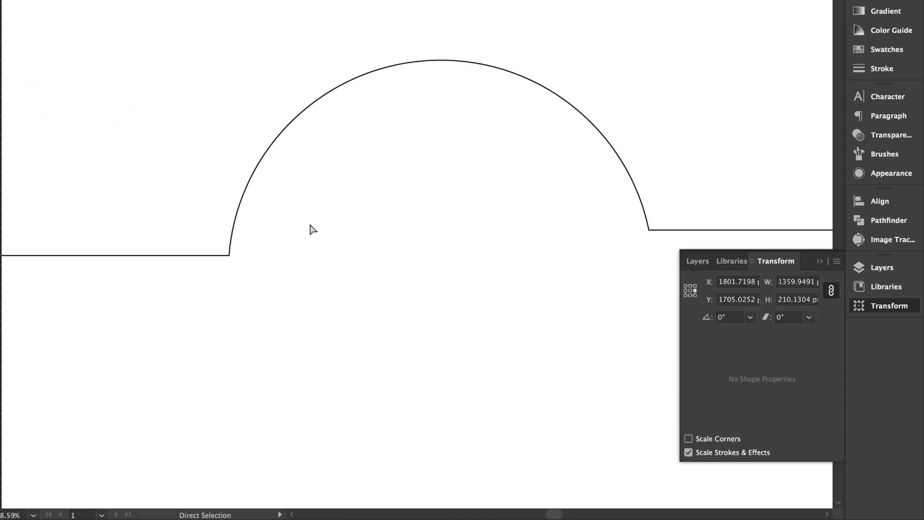
Step: Round the left corner where the wheel arch meets the horizontal line
left_click(309, 229)
left_click(228, 256)
left_click_drag(225, 251, 192, 208)
key("ctrl+0")
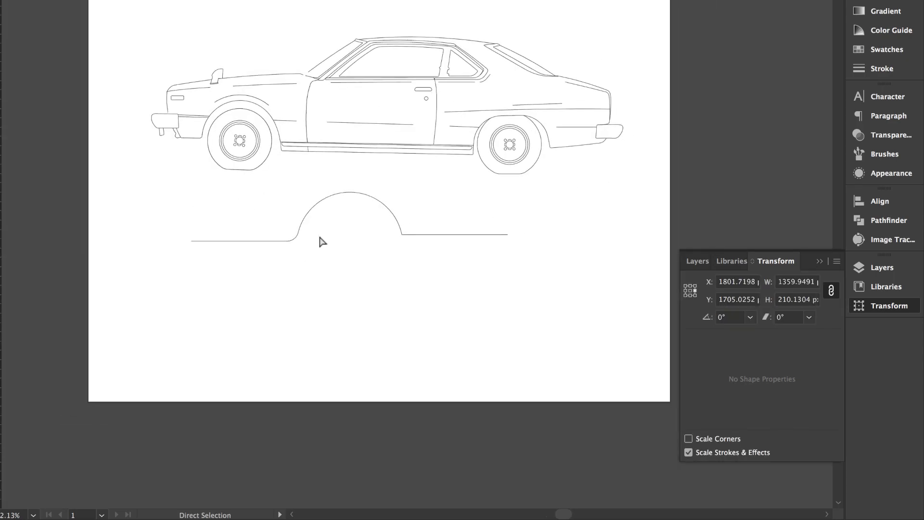
Step: Break the wheel arch's right corner apart, leaving a gap between the arch and the horizontal line
left_click(311, 224)
scroll(393, 246, "up", 5)
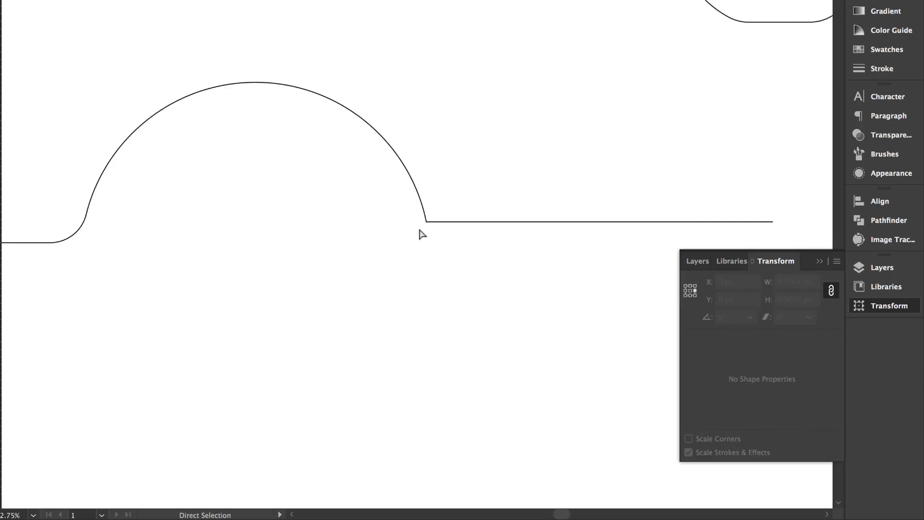
left_click(428, 223)
scroll(450, 205, "up", 6)
left_click(392, 296)
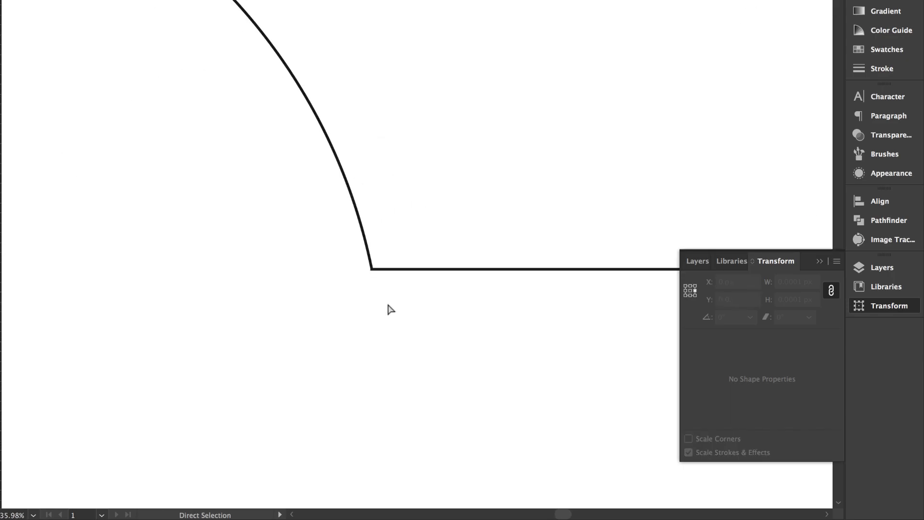
scroll(388, 303, "up", 8)
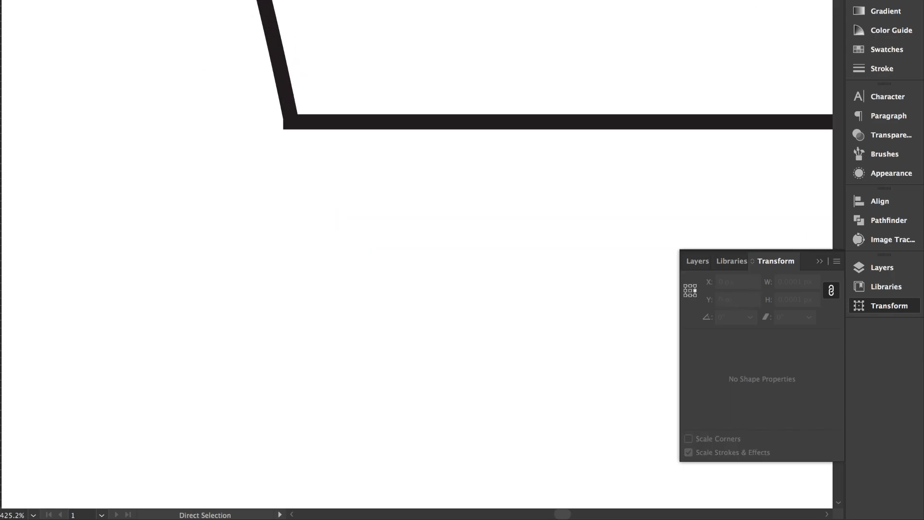
left_click_drag(260, 87, 260, 85)
left_click(433, 215)
double_click(342, 127)
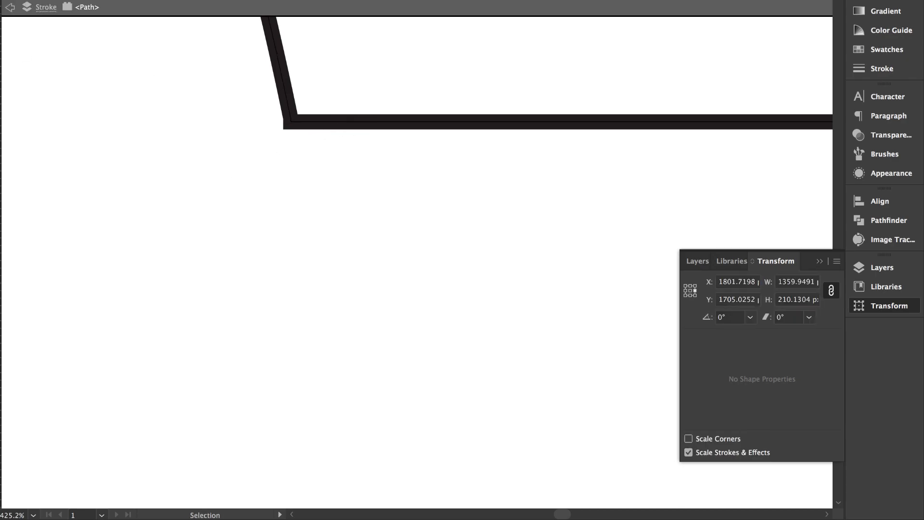
key("Delete")
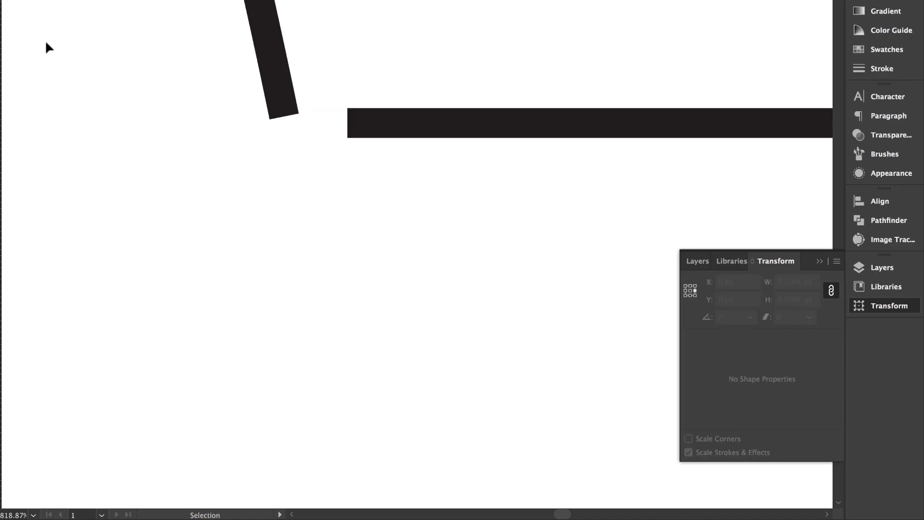
Step: Move the right line's open end onto the arch's endpoint to close the corner cleanly
left_click_drag(351, 124, 284, 124)
key("ctrl+z")
mouse_move(347, 125)
left_mouse_down()
mouse_move(278, 108)
mouse_move(284, 117)
left_mouse_up()
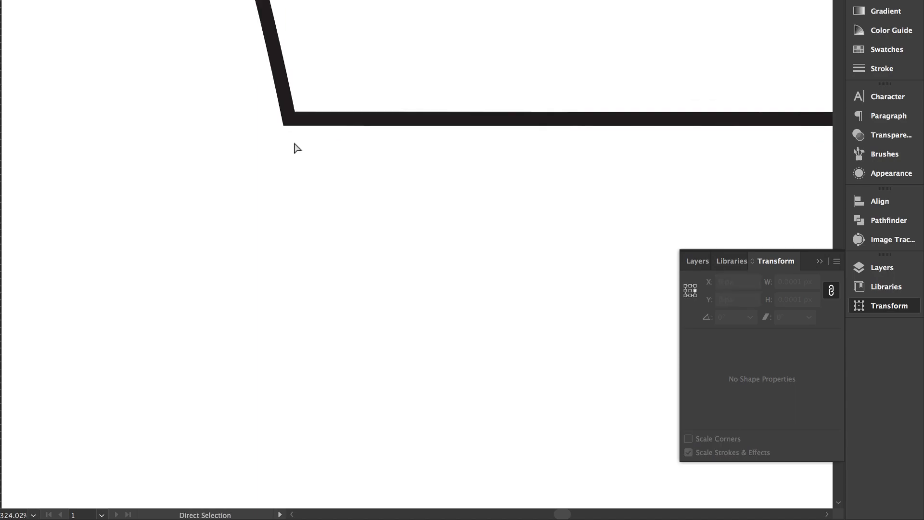
left_click_drag(287, 122, 288, 121)
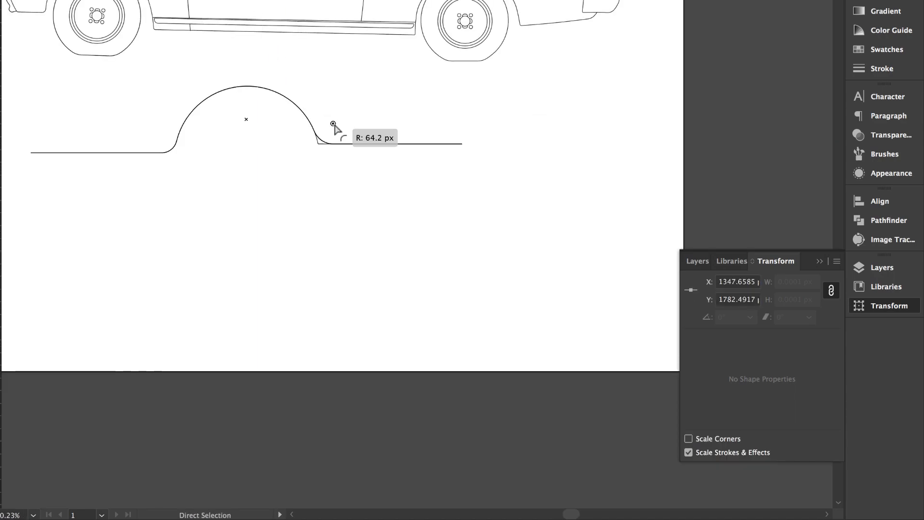
Step: Round the right corner where the wheel arch meets the horizontal line, and deselect the path
left_click_drag(330, 125, 340, 118)
left_click(290, 182)
key("ctrl+0")
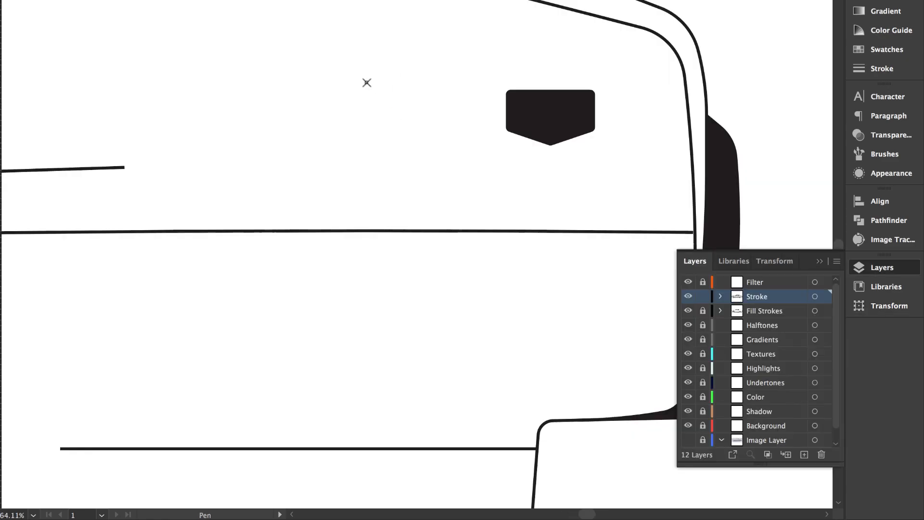
Step: Draw a five-sided outline with a pointed bottom beside the car's rear black marker, and slightly round its upper right corner
left_click(367, 82)
left_click(440, 117)
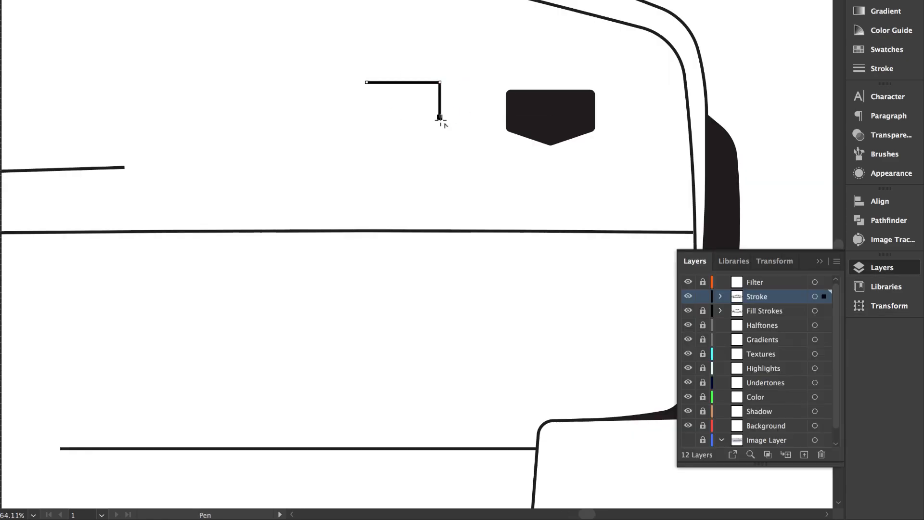
left_click(404, 130)
left_click(367, 117)
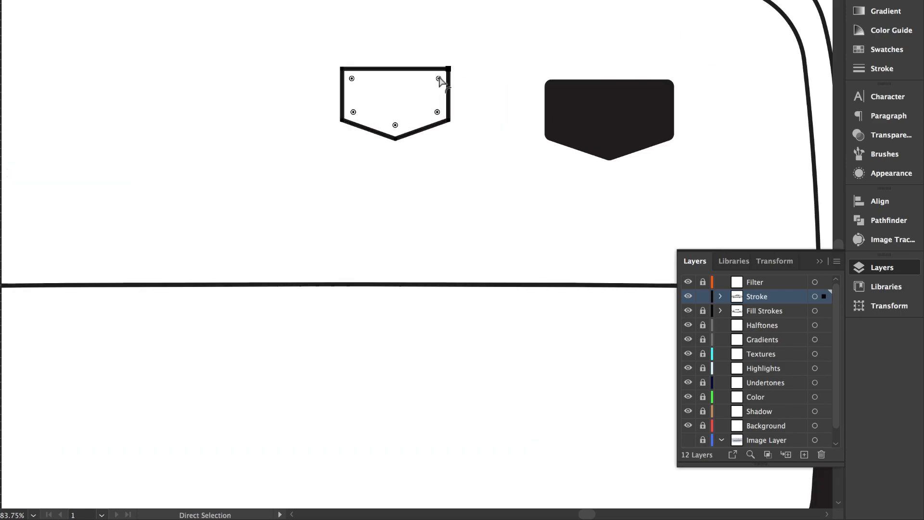
left_click_drag(440, 78, 437, 78)
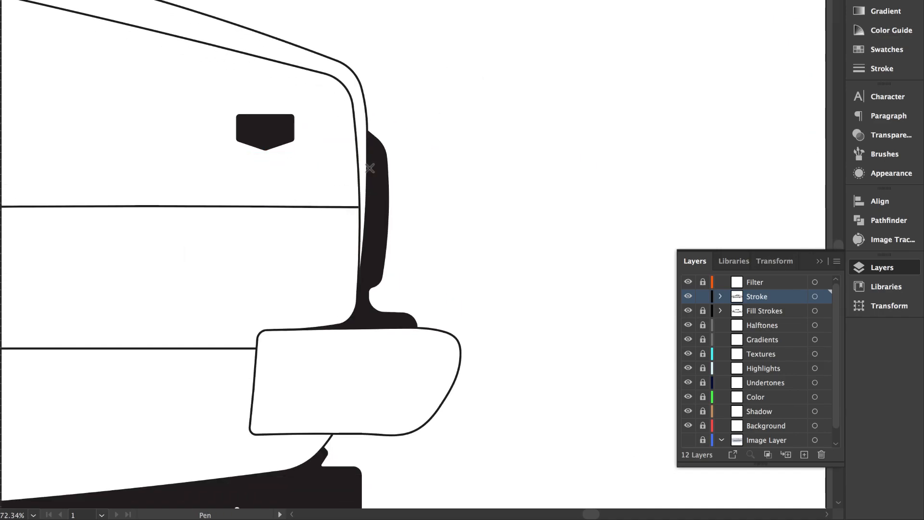
Step: Draw a five-point open path echoing the tail light's outer contour beside it, and round its upper corner
left_click(414, 141)
left_click(430, 161)
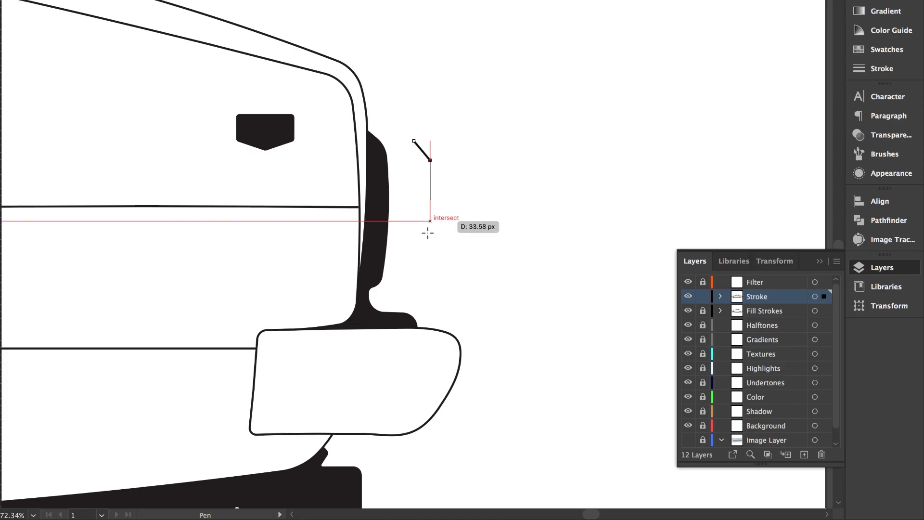
left_click(433, 221)
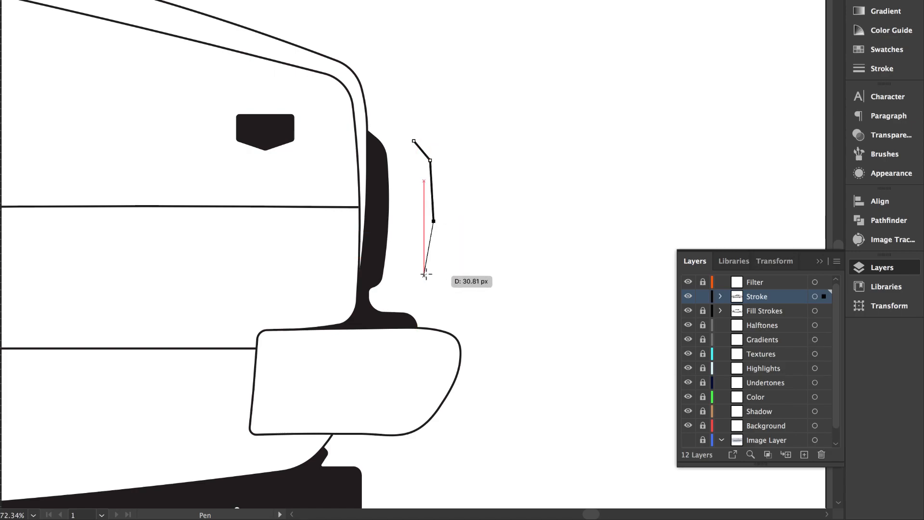
left_click(424, 273)
left_click(404, 285)
key("v")
left_click(533, 123)
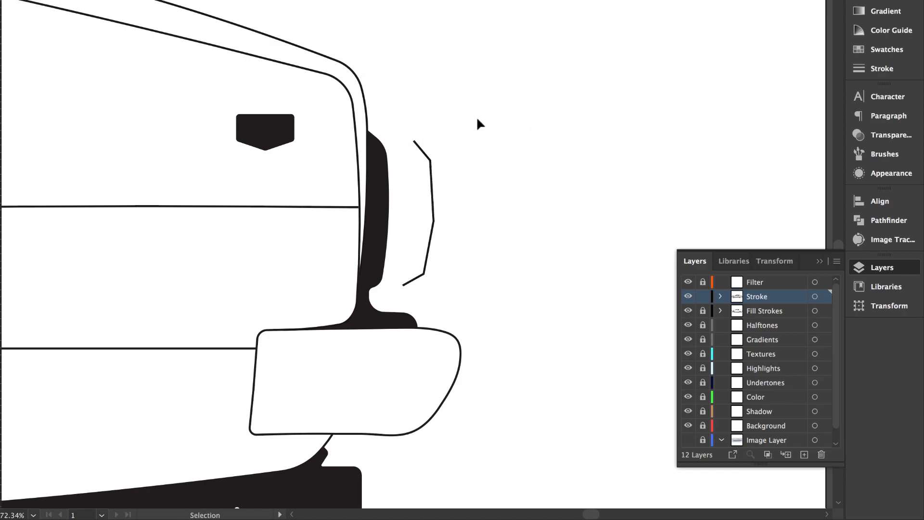
left_click(430, 160)
left_click_drag(417, 165, 392, 179)
Step: Examine the rounded corners and curves in the car's mirrors, front end, wheels, door and windows
scroll(441, 224, "down", 5)
scroll(168, 231, "up", 3)
scroll(174, 79, "right", 2)
scroll(174, 79, "up", 1)
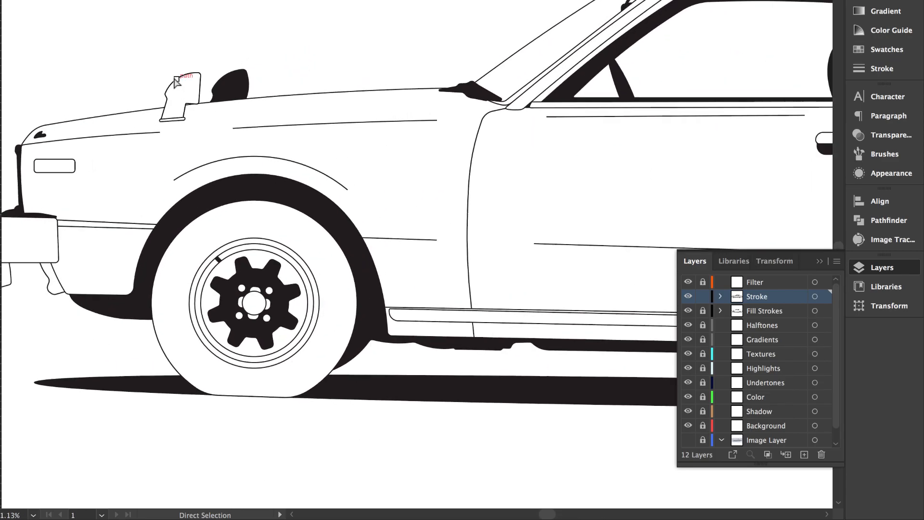
scroll(174, 80, "left", 1)
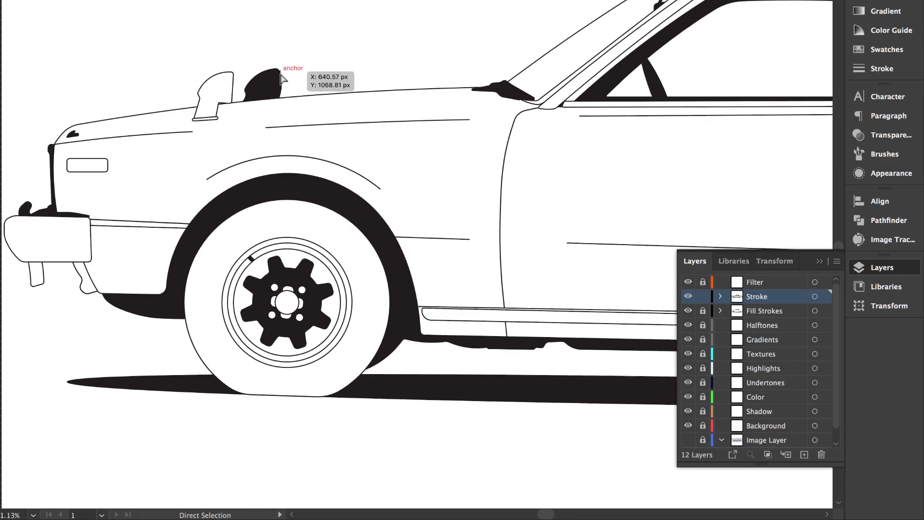
scroll(278, 75, "up", 2)
scroll(281, 77, "down", 3)
scroll(337, 68, "right", 4)
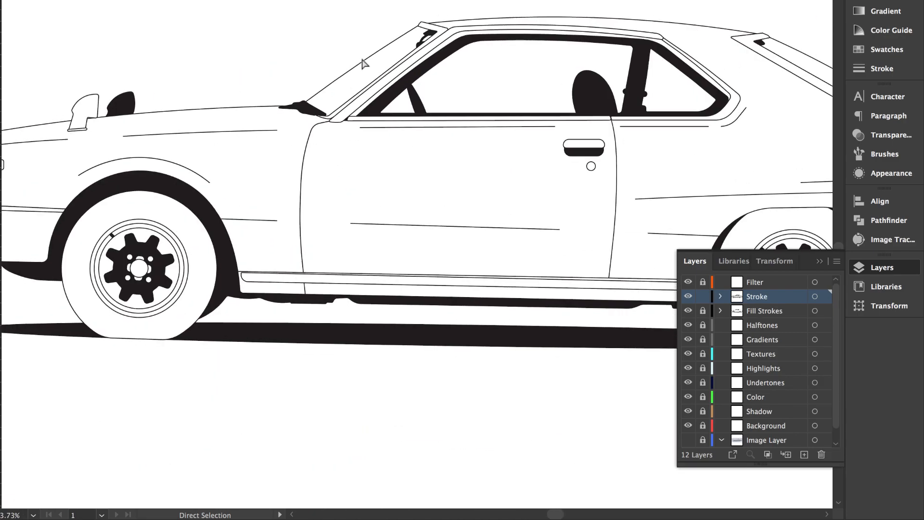
scroll(410, 82, "up", 2)
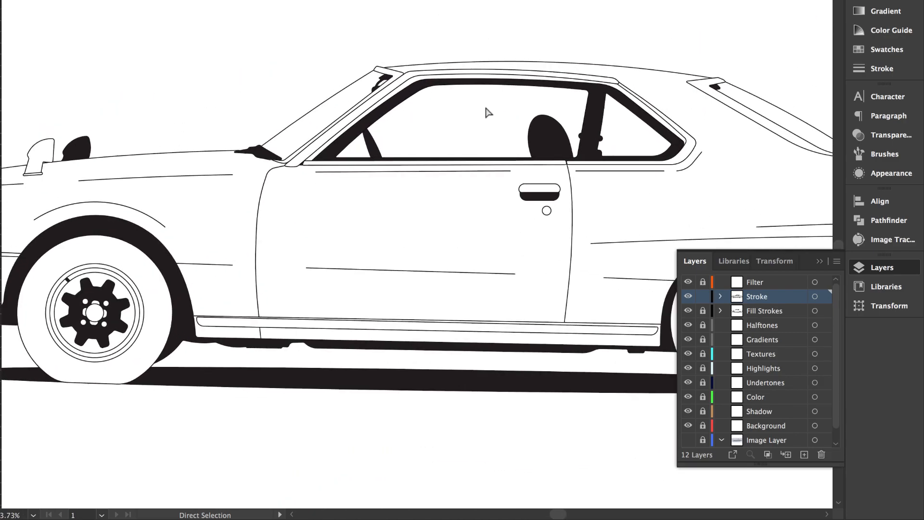
Step: Draw a small circle in the empty area below the car's front wheel and deselect it
key("l")
scroll(486, 112, "down", 4)
scroll(487, 111, "left", 3)
left_click_drag(282, 229, 292, 237)
key("a")
left_click(195, 196)
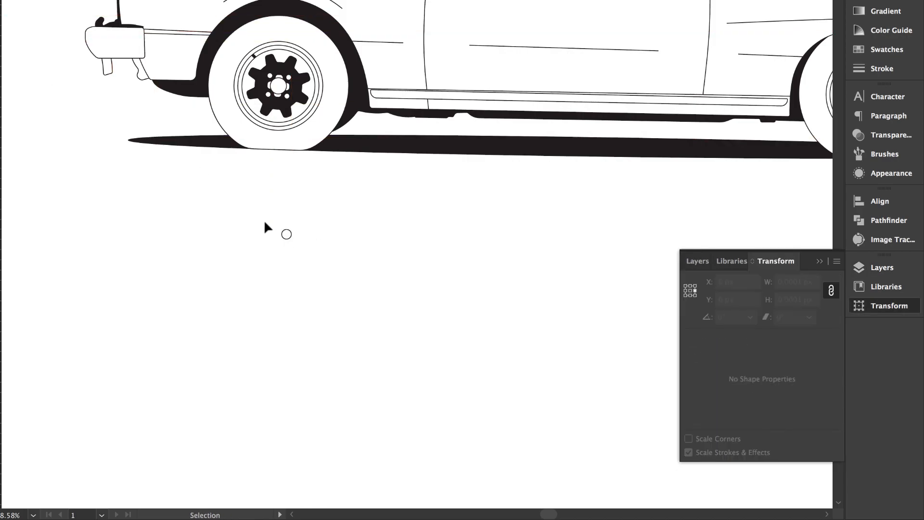
Step: Place a copy of the small circle directly above the original and deselect it
scroll(264, 220, "up", 4)
left_click(308, 253)
left_click_drag(307, 236, 308, 218)
key("ctrl+z")
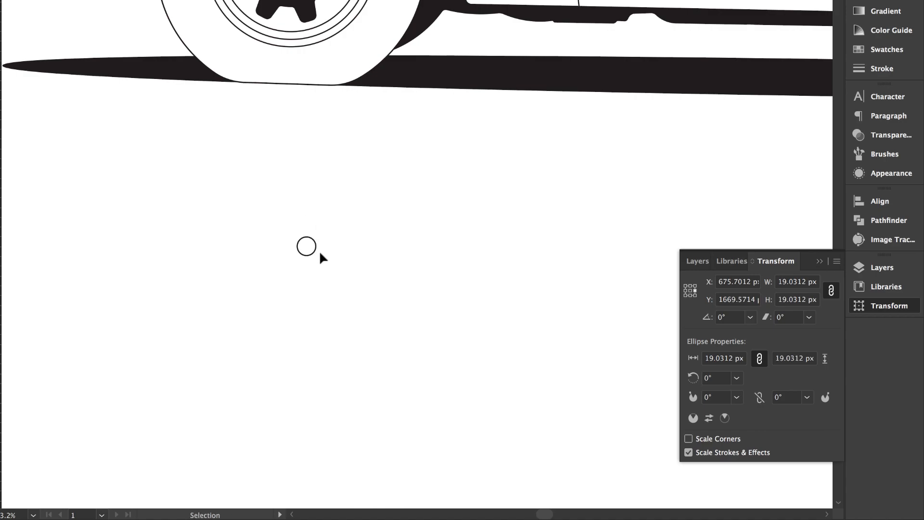
left_click_drag(314, 256, 315, 225)
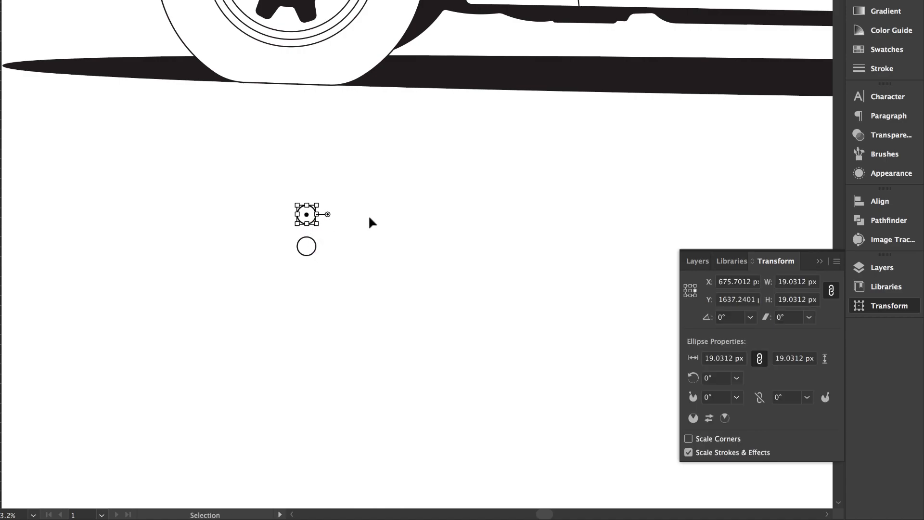
left_click(337, 219)
key("a")
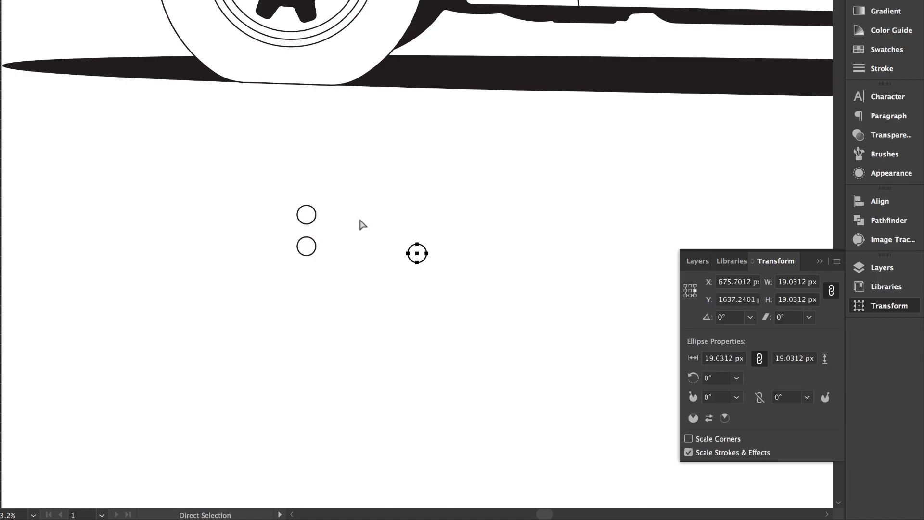
key("v")
left_click_drag(455, 236, 415, 271)
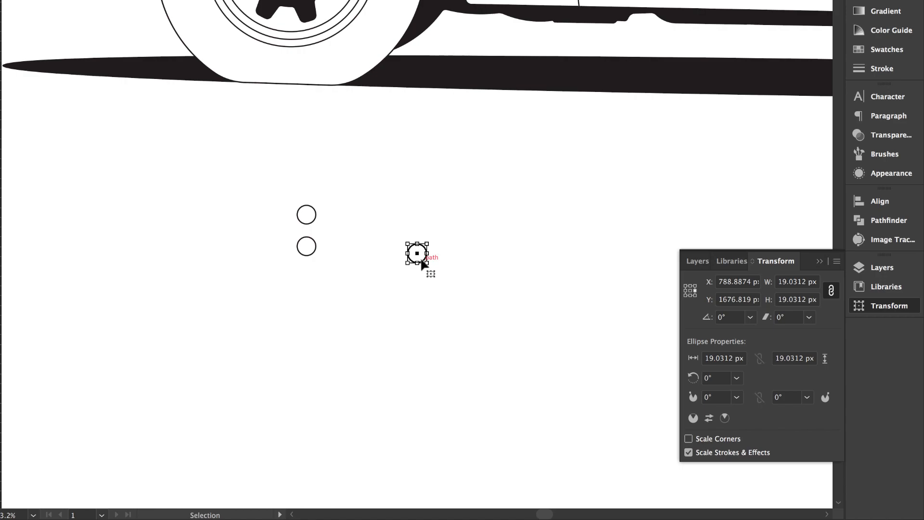
left_click_drag(421, 259, 310, 222)
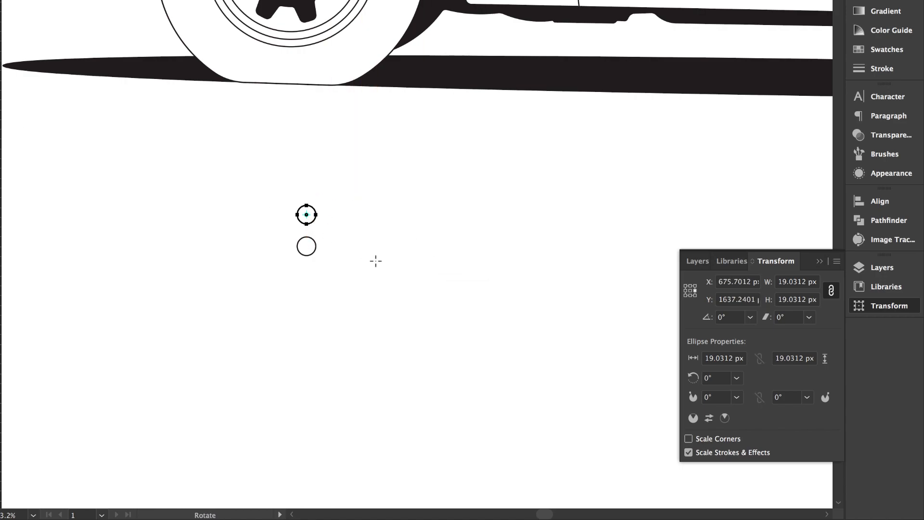
Step: Try rotating the upper circle about the lower circle's centre, and undo the rotation
scroll(376, 261, "up", 3)
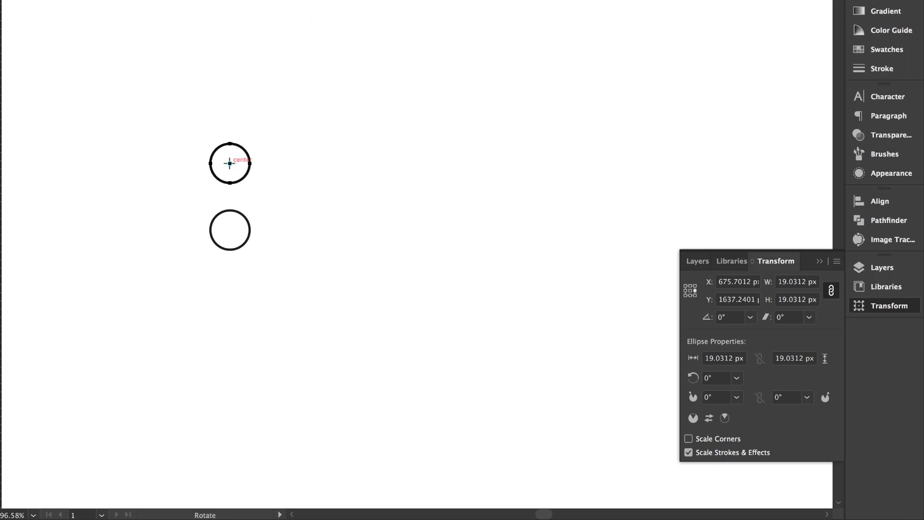
left_click(231, 229, "alt")
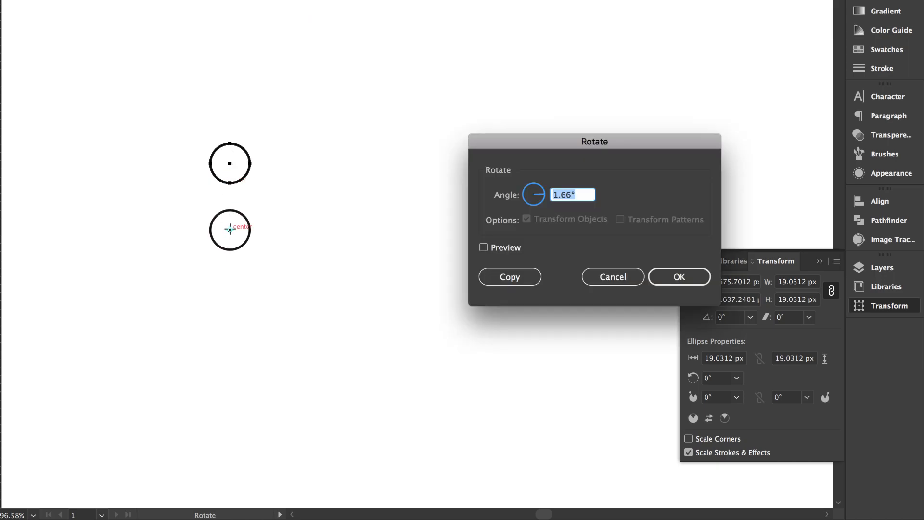
left_click(668, 273)
scroll(253, 234, "down", 4)
scroll(253, 234, "up", 5)
key("super+z")
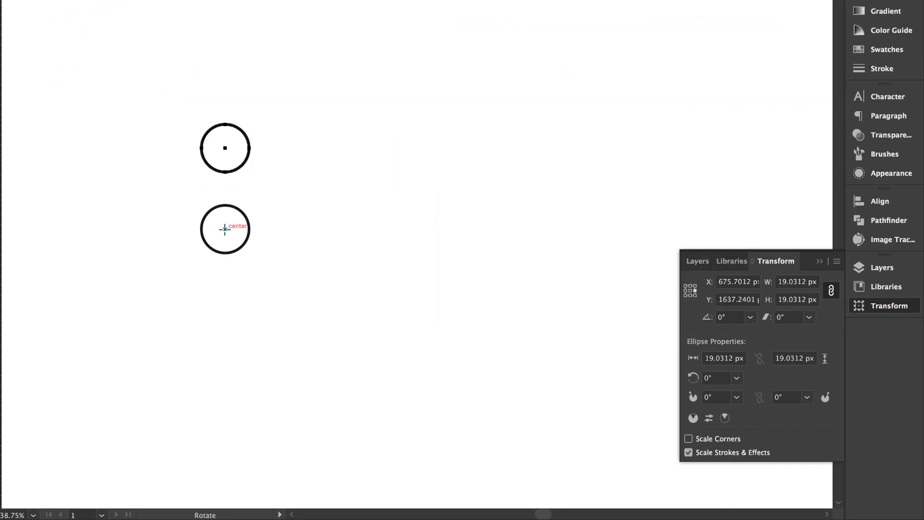
Step: Rotate a copy of the upper circle 45° about the lower circle's centre and deselect it
left_click(225, 229, "alt")
left_click(677, 276)
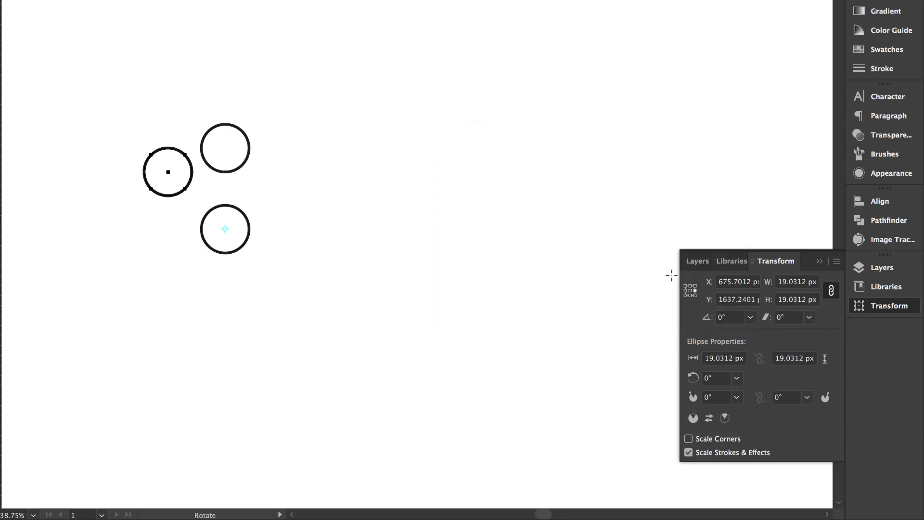
scroll(322, 231, "down", 5)
scroll(323, 231, "up", 3)
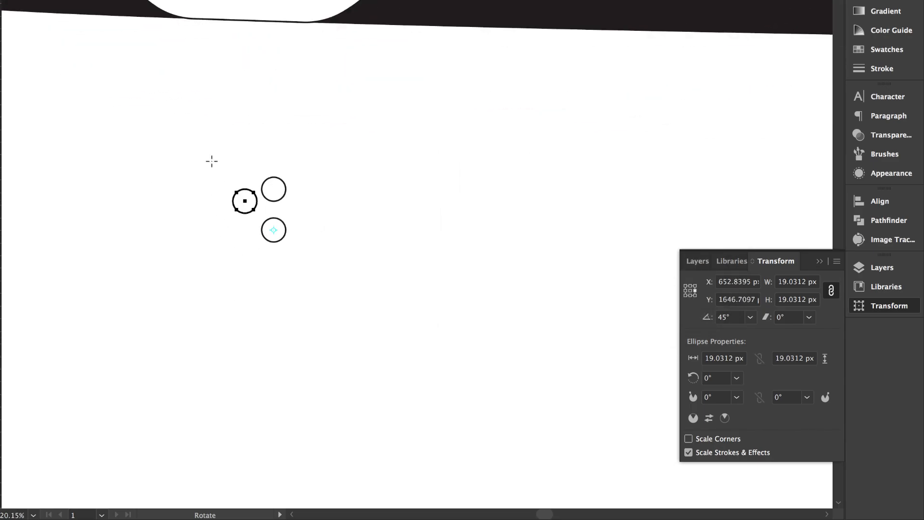
left_click(246, 279)
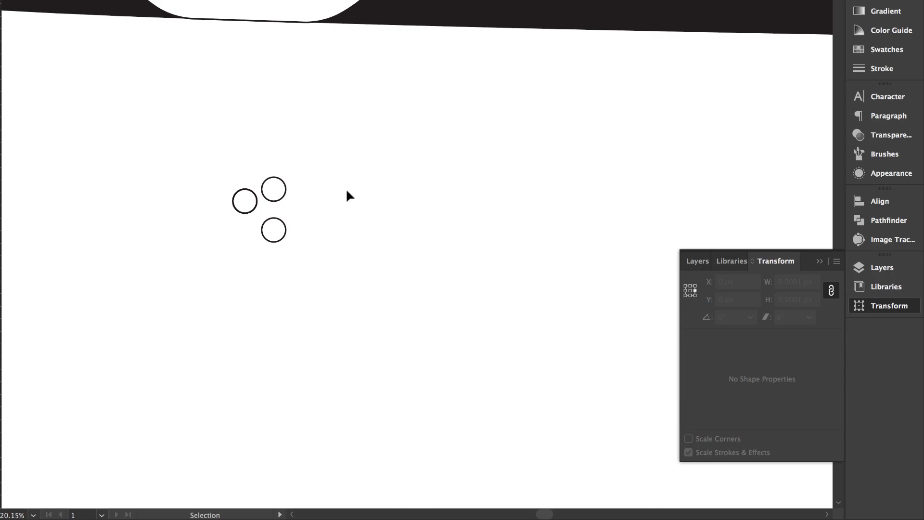
Step: Delete the three small circles below the car's front wheel
scroll(288, 201, "down", 3)
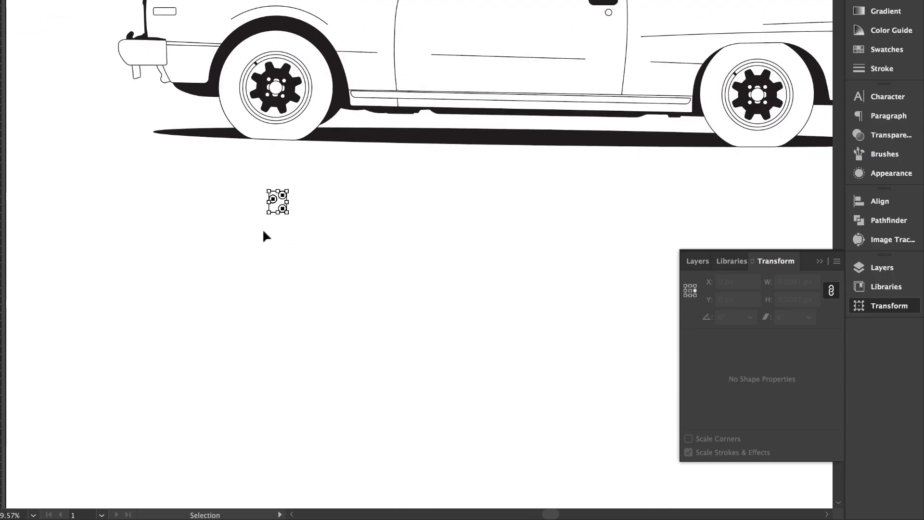
key("Delete")
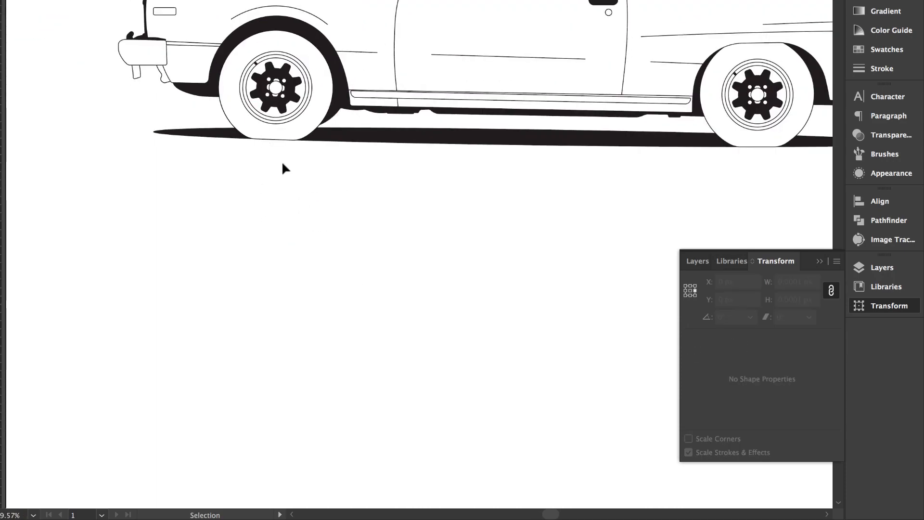
scroll(283, 164, "up", 3)
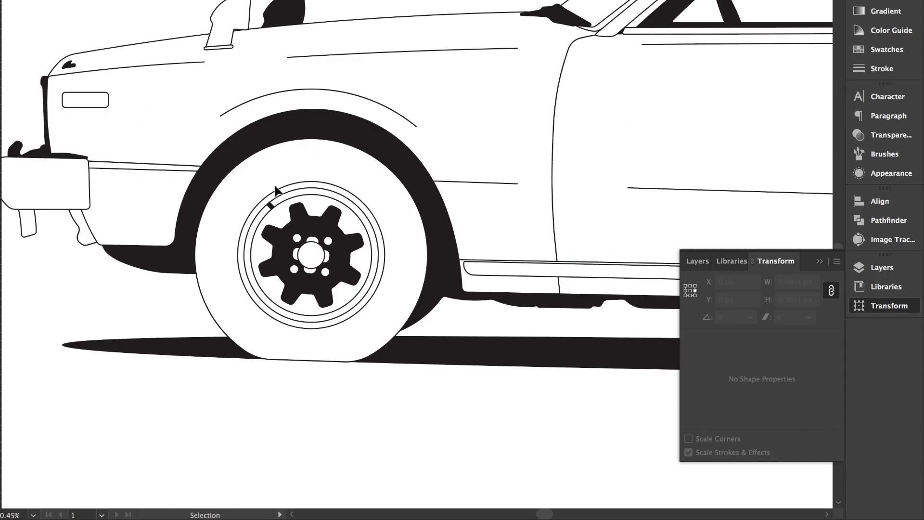
Step: Draw a flat ellipse about 1917 by 38 px below the car, fill it solid black and deselect it
scroll(309, 280, "down", 4)
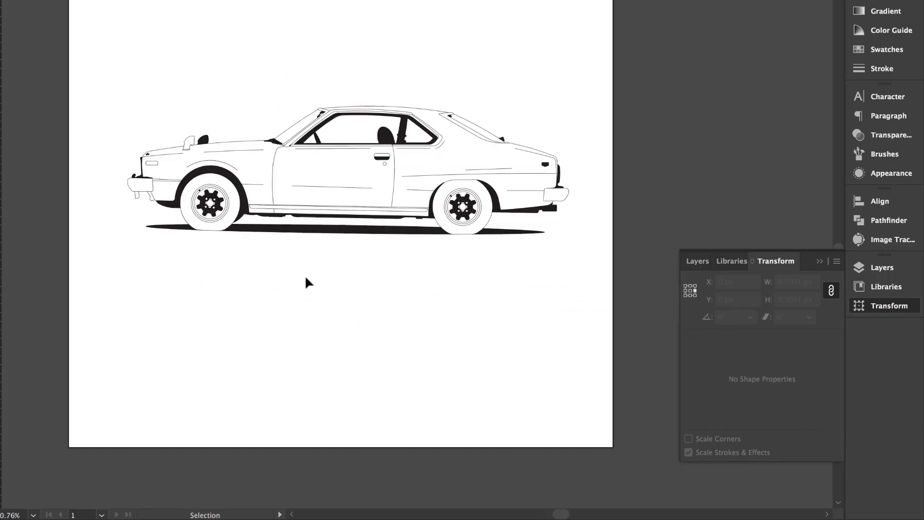
scroll(305, 277, "down", 1)
left_click_drag(133, 255, 550, 263)
key("v")
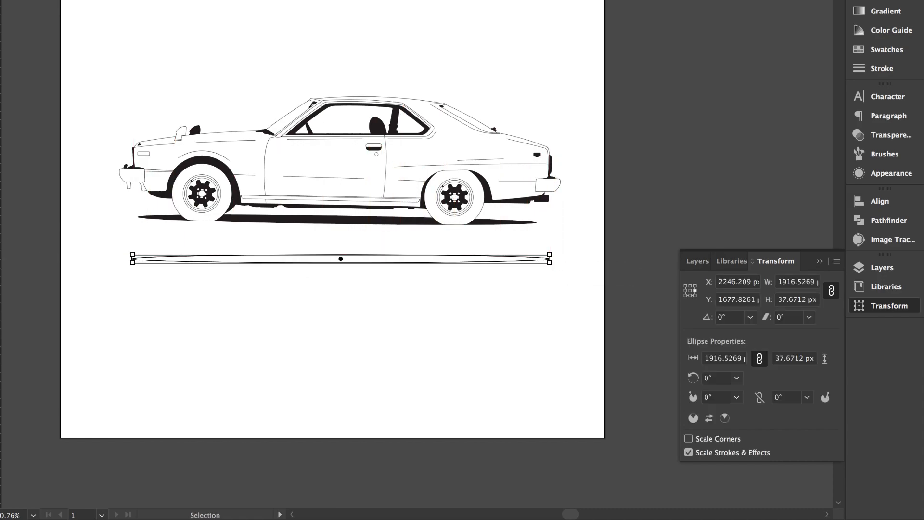
key("shift+x")
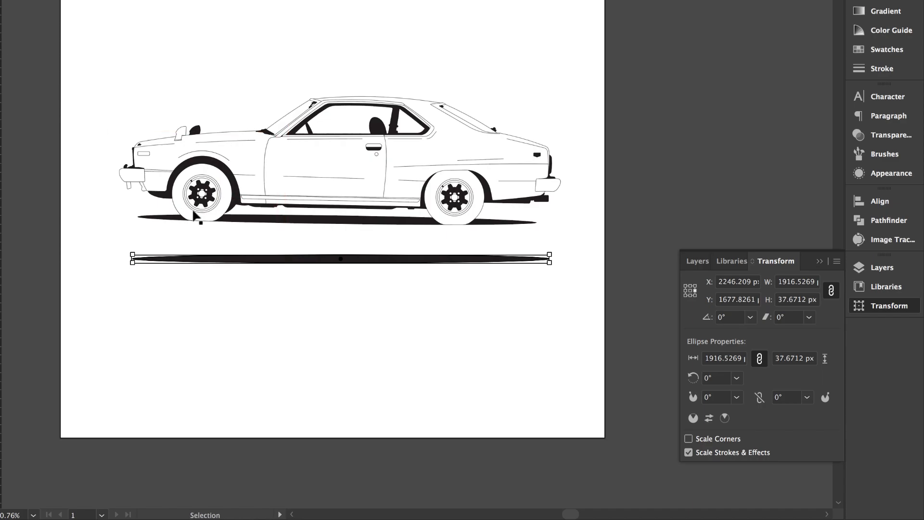
left_click(240, 235)
Step: Draw an outlined circle about 206 px across and move it so its lower part overlaps the front end of the flat black ellipse
scroll(240, 236, "up", 2)
key("l")
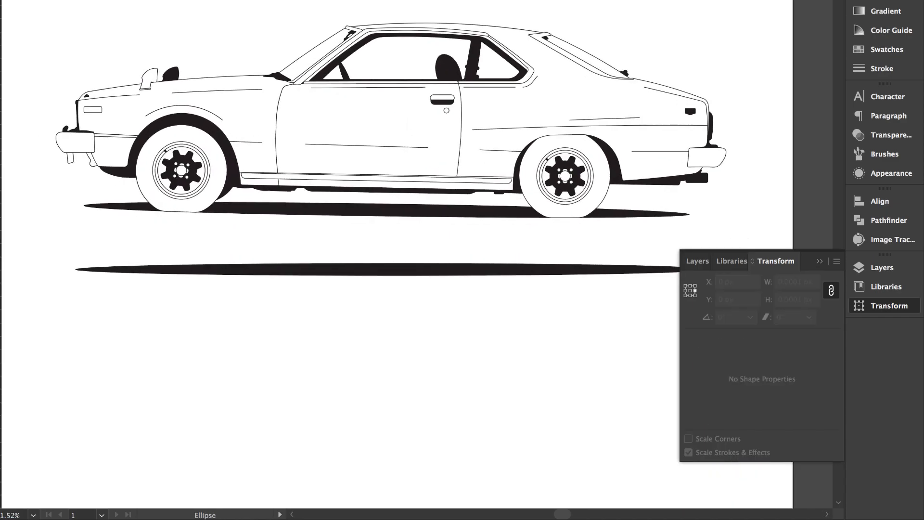
mouse_move(183, 273)
left_mouse_down()
mouse_move(203, 264)
mouse_move(214, 287)
left_mouse_up()
key("v")
key("shift+x")
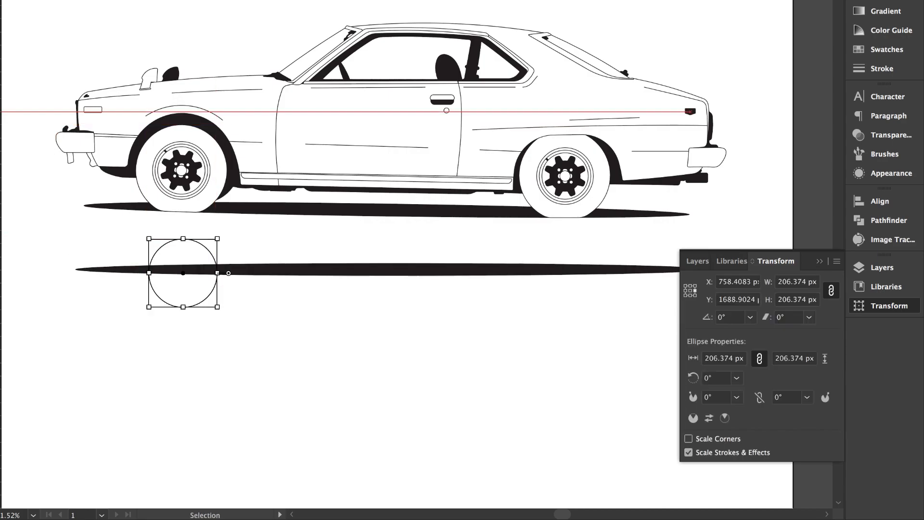
left_click(260, 320)
scroll(204, 295, "up", 3)
left_click_drag(205, 295, 209, 269)
Step: Select the circle and the flat ellipse, and remove their overlapping area with the Shape Builder
left_click_drag(284, 252, 164, 282)
key("shift+m")
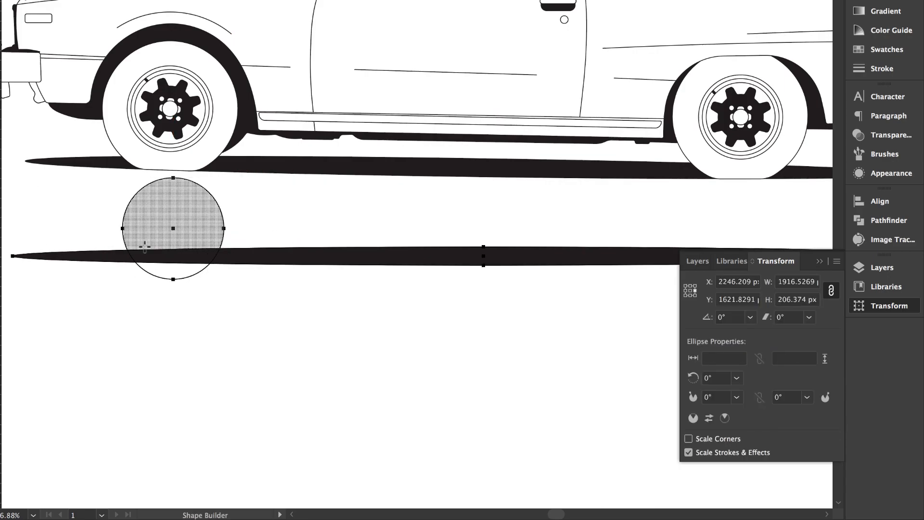
left_click(155, 258)
scroll(155, 258, "down", 3)
scroll(155, 258, "up", 4)
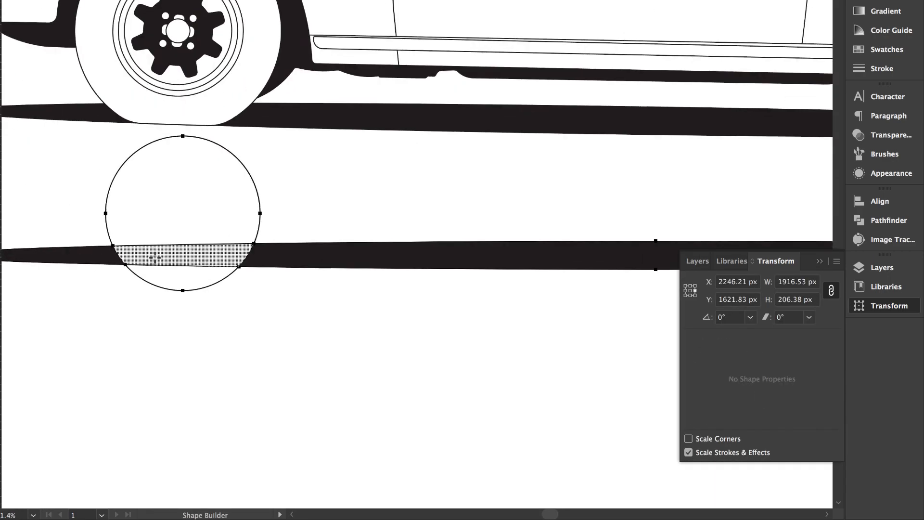
left_click(157, 245, "alt")
left_click(163, 265, "alt")
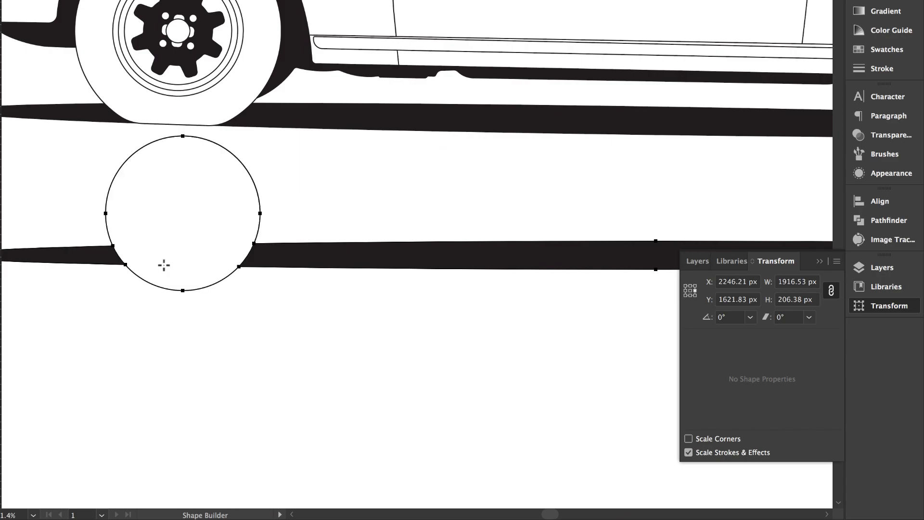
Step: Delete the circle and the remaining pieces of the cut black ellipse below the car
scroll(163, 265, "down", 3)
scroll(164, 265, "up", 1)
key("v")
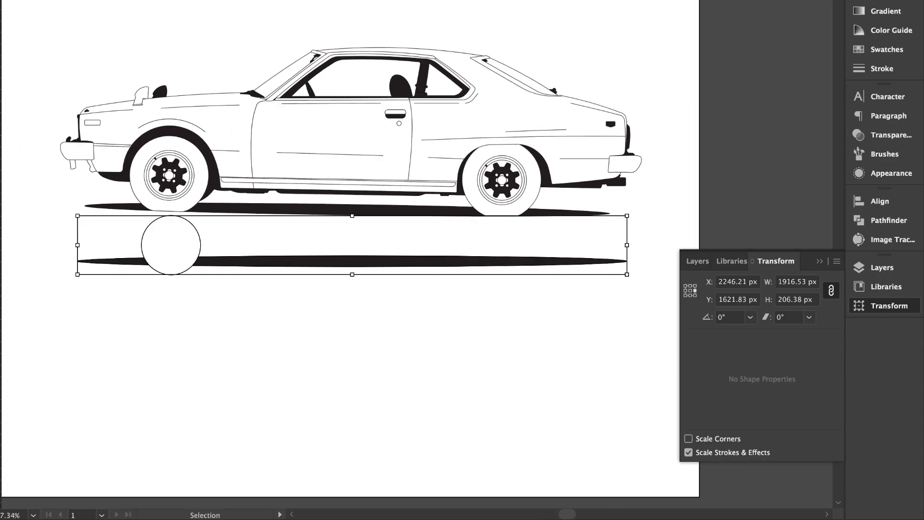
left_click(326, 372)
left_click(165, 254)
key("Delete")
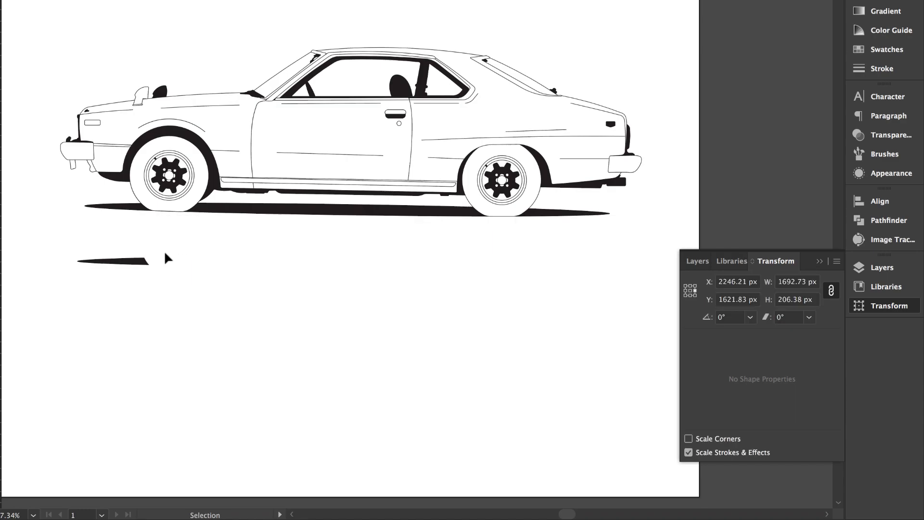
left_click(127, 265)
key("Delete")
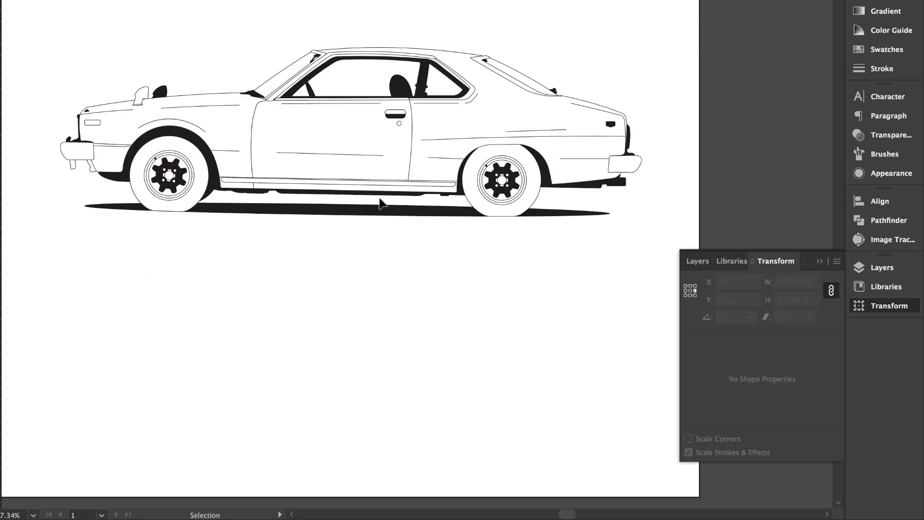
Step: Draw a three-point curve about 582 by 46 px above the car's roof with the Curvature Tool, and leave it as an unfilled line
scroll(289, 221, "up", 2)
key("shift+grave")
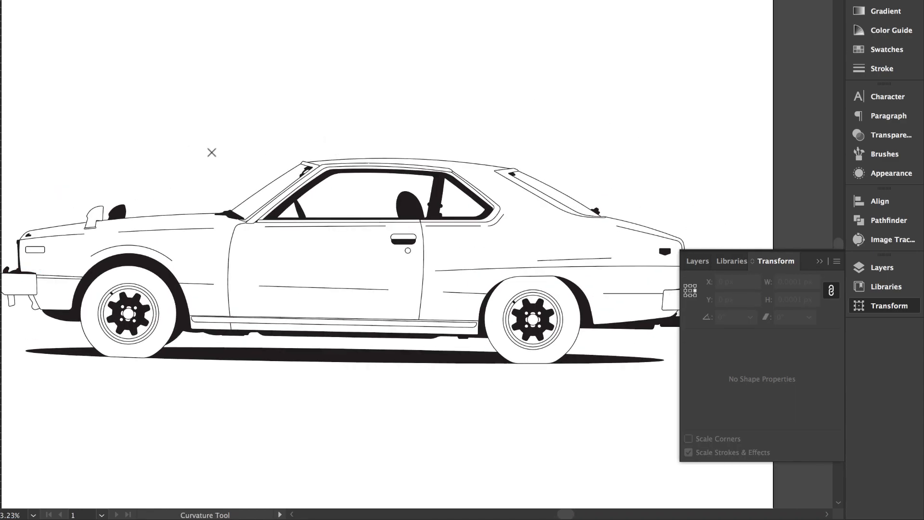
scroll(258, 176, "up", 3)
left_click(275, 152)
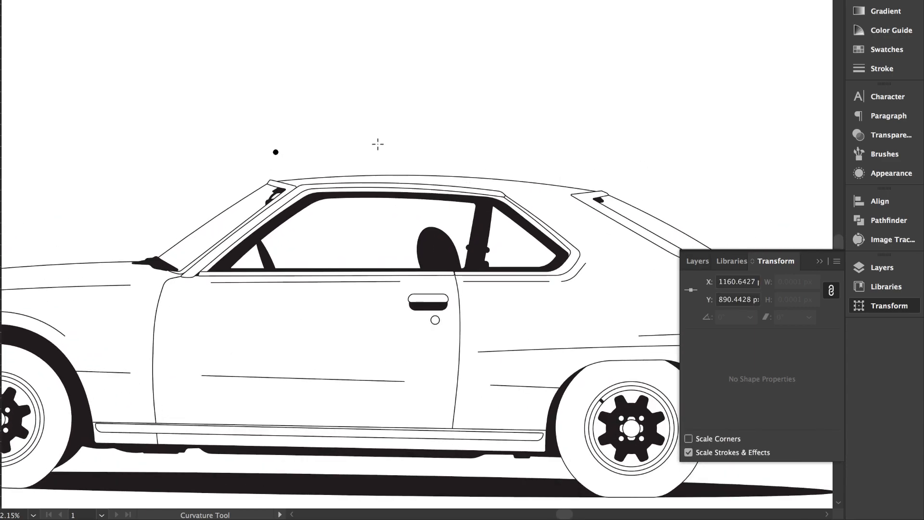
left_click(433, 135)
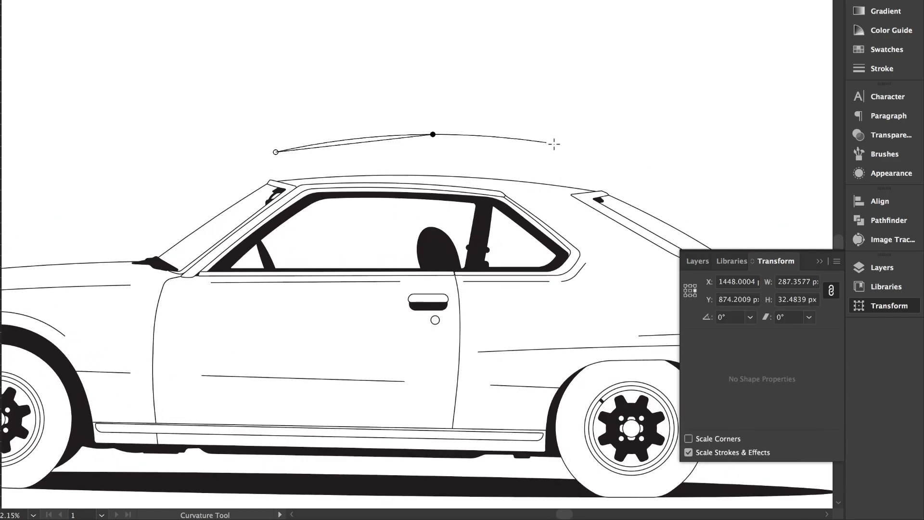
left_click(594, 159)
key("v")
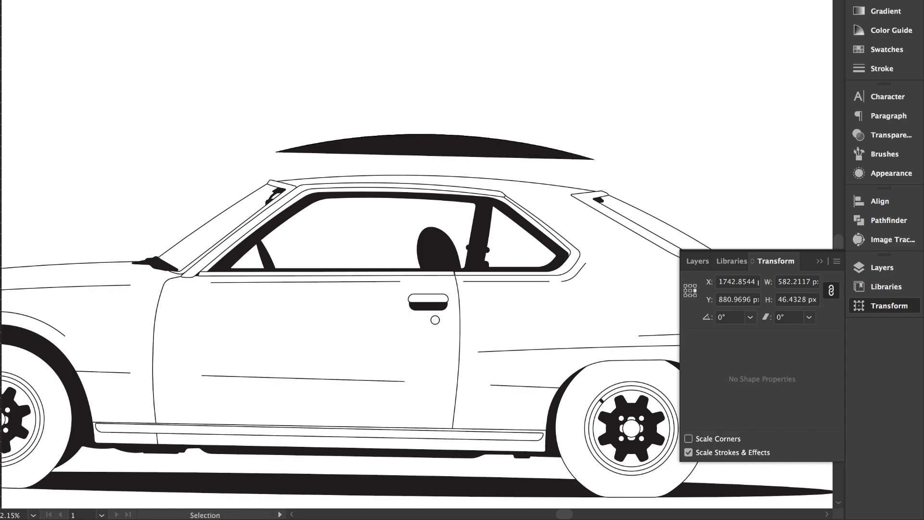
left_click(181, 125)
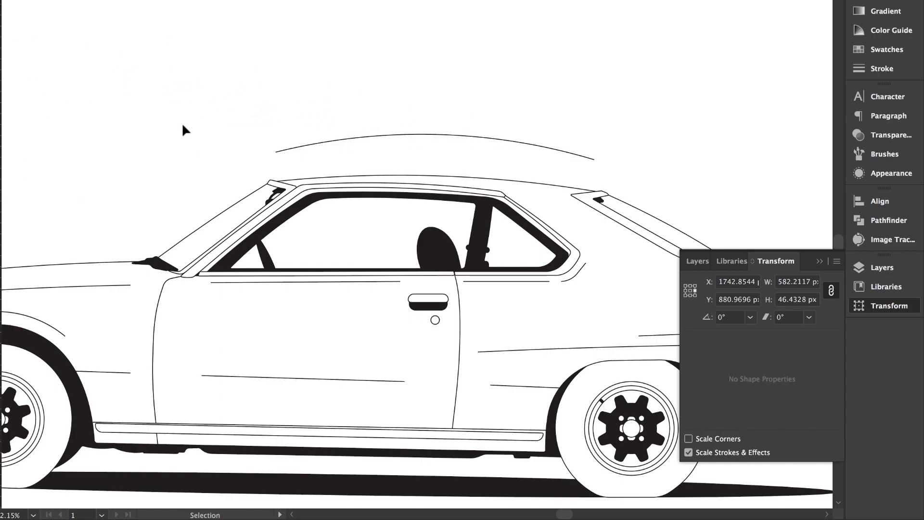
Step: Draw a second curve above the windshield, and move the roof curve down to meet its upper end
scroll(171, 111, "up", 2)
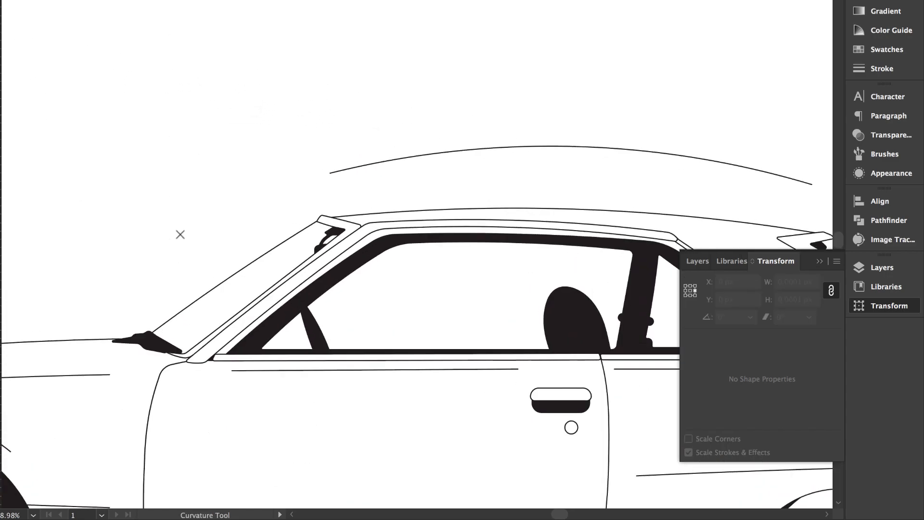
left_click(250, 223)
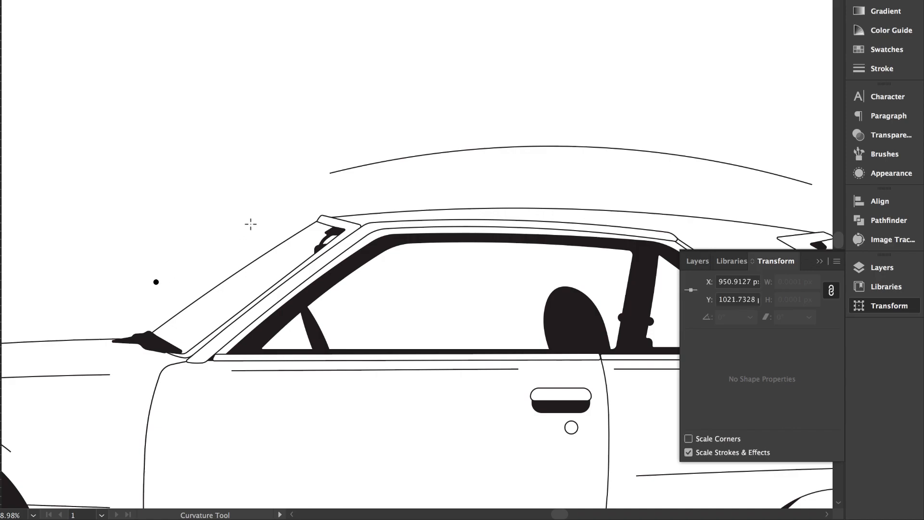
left_click(327, 197)
key("v")
left_click(301, 137)
left_click_drag(346, 169, 340, 190)
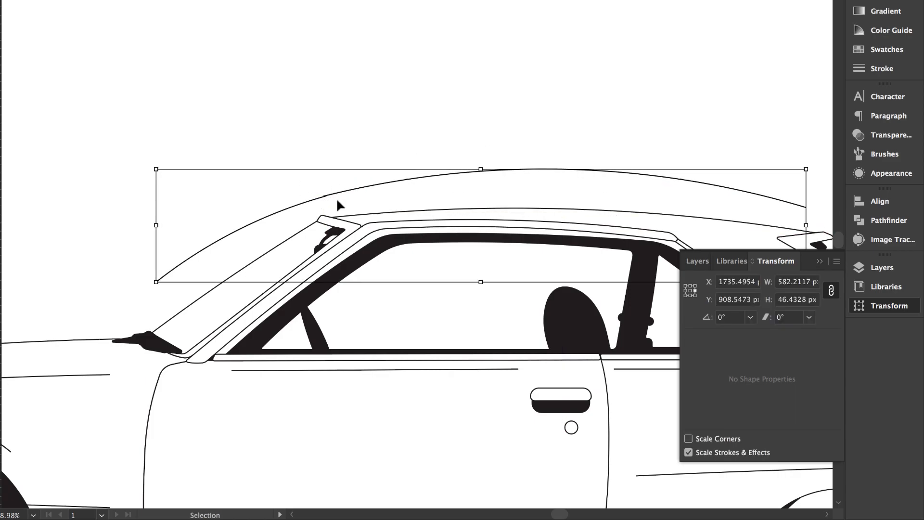
left_click(355, 144)
Step: Delete both practice curves above the car's windshield and roof
scroll(358, 131, "down", 3)
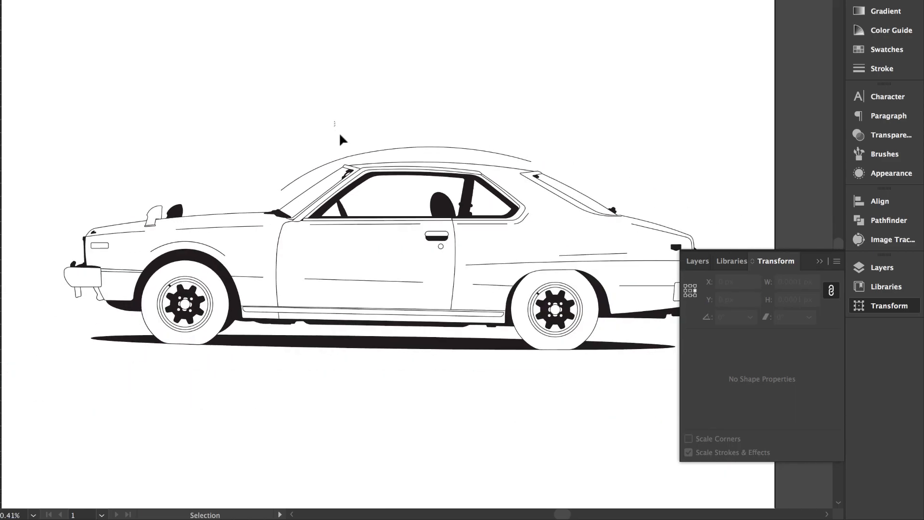
left_click_drag(357, 159, 358, 159)
key("Delete")
scroll(357, 159, "right", 4)
scroll(388, 223, "up", 5)
scroll(388, 222, "left", 4)
scroll(298, 370, "down", 5)
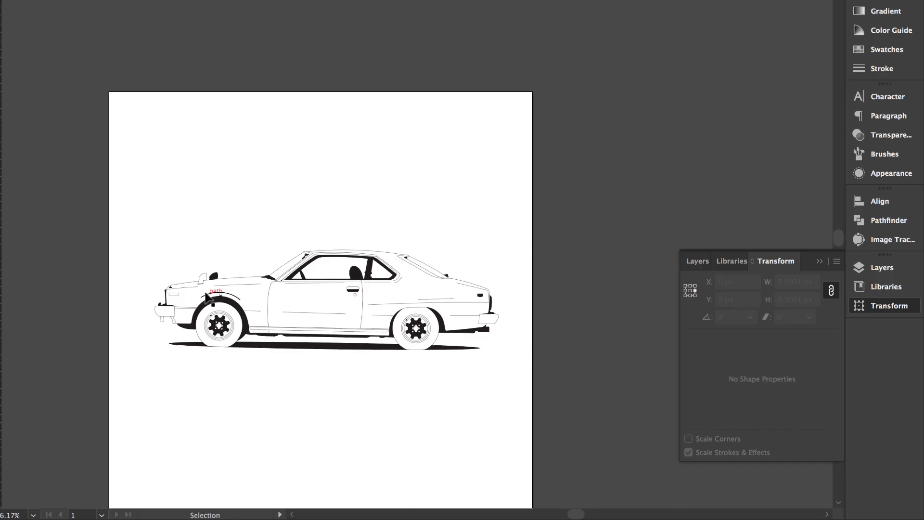
Step: Examine the car line art up close around the front wheel and front end, and as a whole
scroll(206, 297, "up", 3)
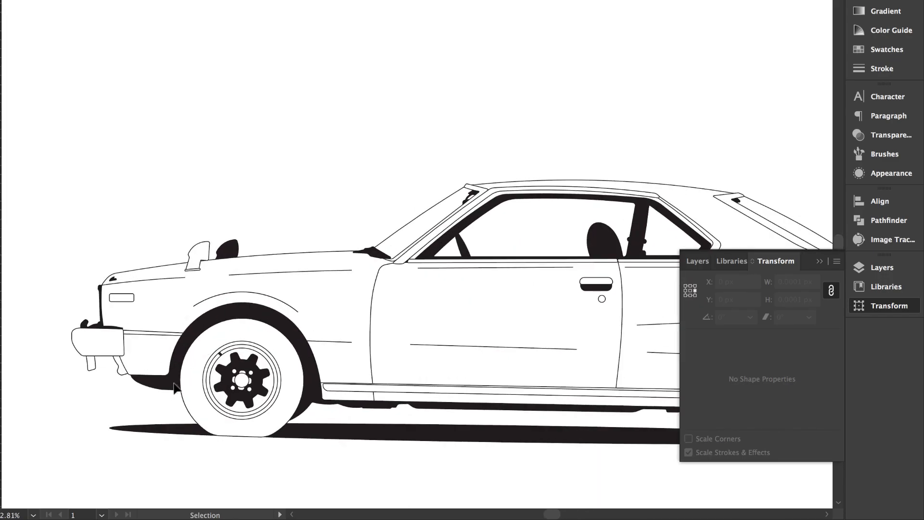
scroll(176, 388, "down", 3)
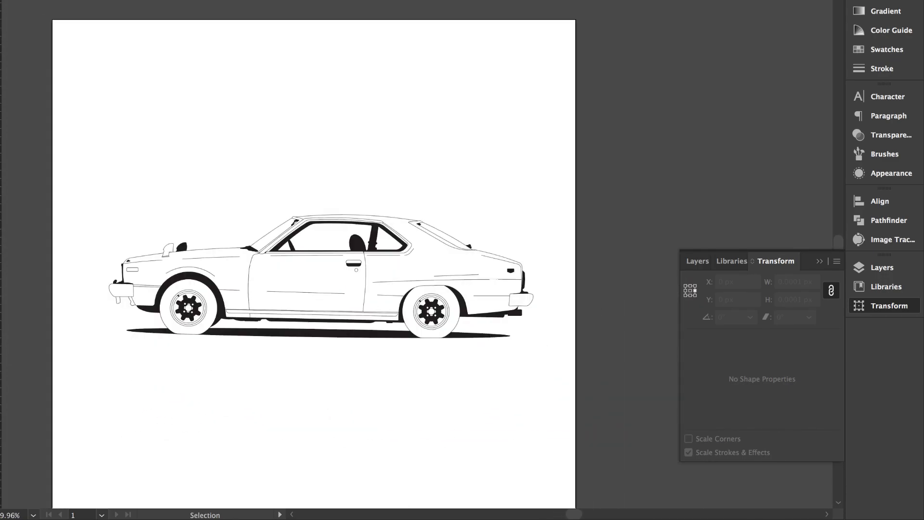
scroll(412, 232, "up", 1)
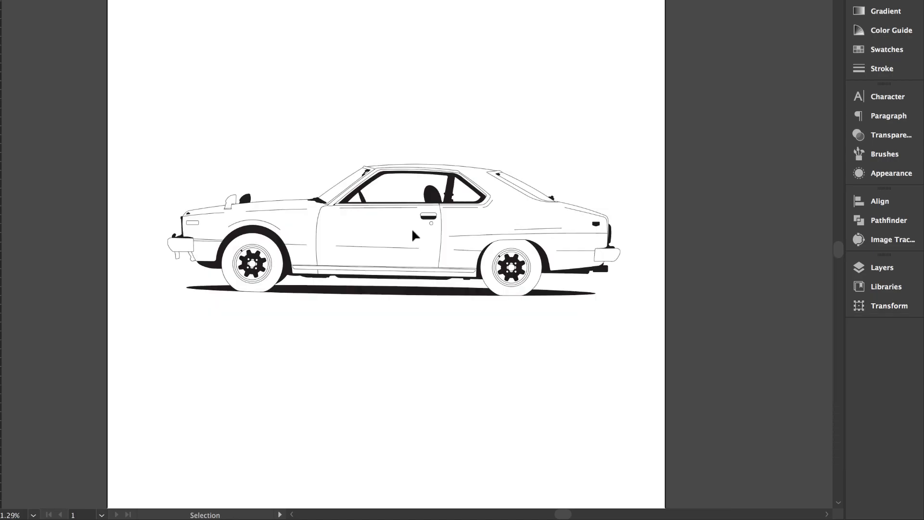
scroll(412, 227, "down", 2)
scroll(332, 164, "up", 4)
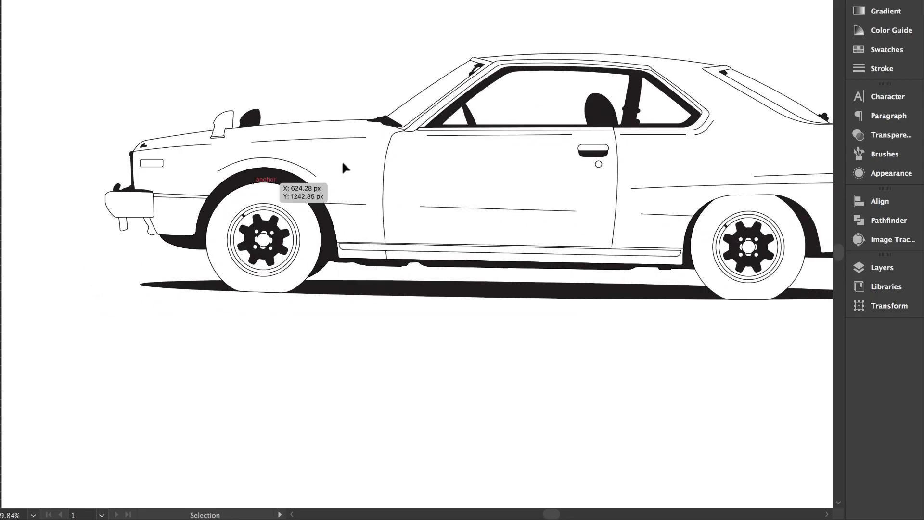
scroll(333, 172, "up", 3)
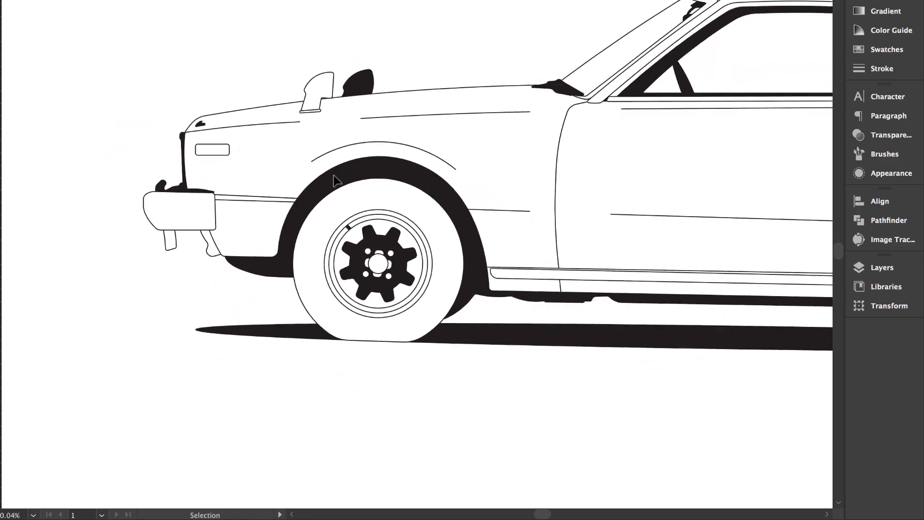
scroll(336, 181, "down", 3)
scroll(353, 156, "up", 2)
scroll(311, 182, "down", 2)
scroll(406, 306, "right", 4)
scroll(405, 306, "down", 2)
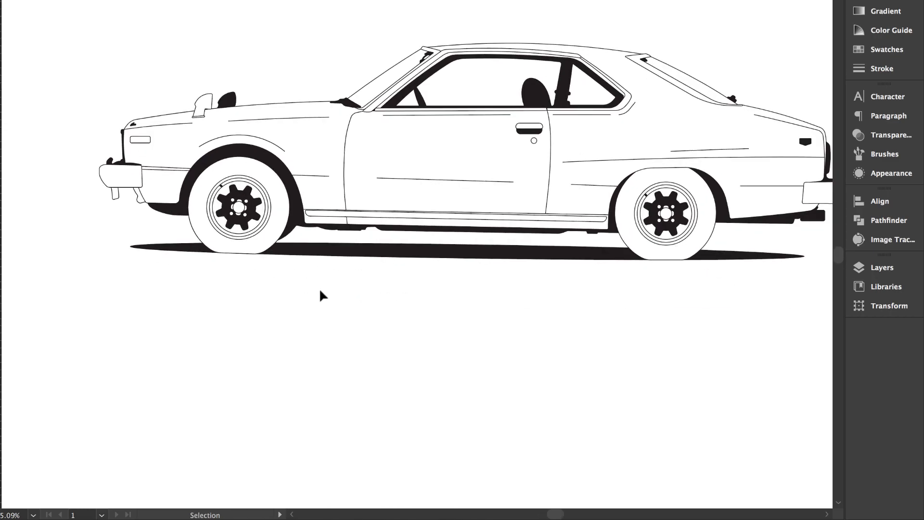
left_click(1, 62)
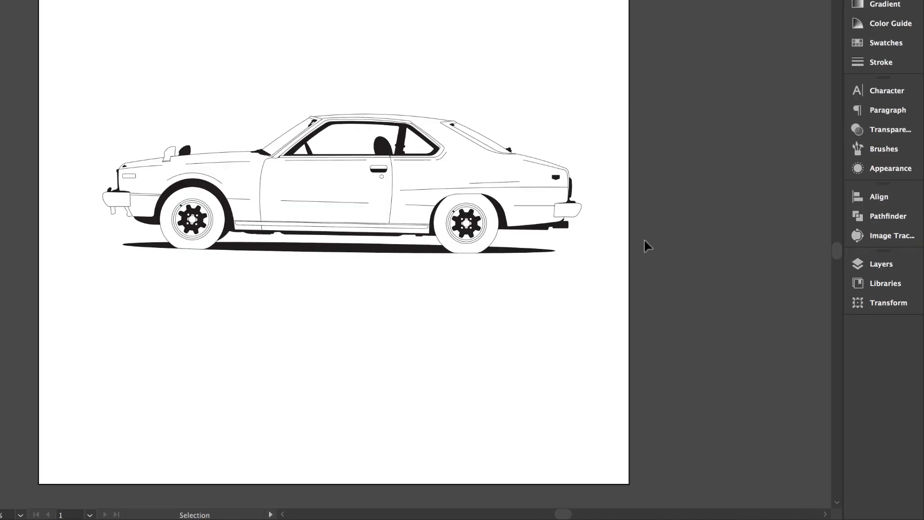
scroll(612, 227, "up", 1)
scroll(611, 227, "left", 1)
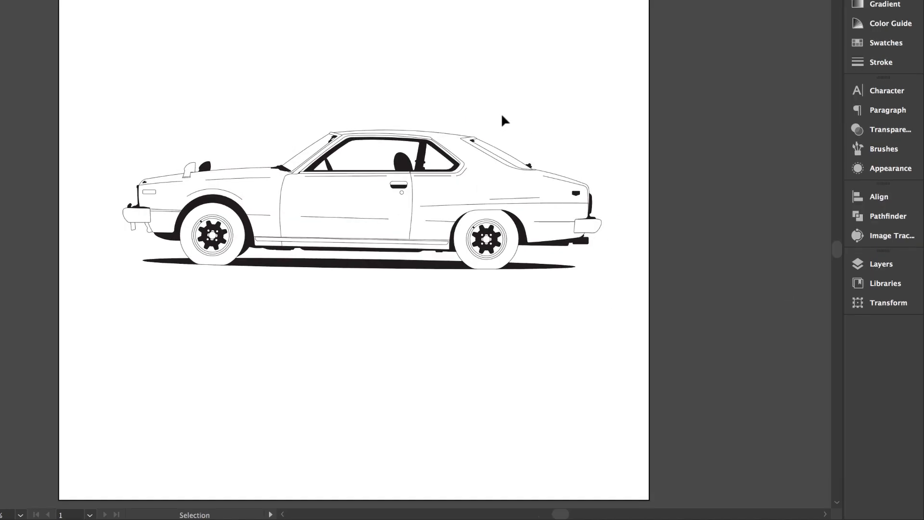
Step: Toggle the display of the Fill Strokes layer to tell its artwork apart from the Stroke layer's lines
scroll(502, 116, "up", 1)
left_click(862, 265)
left_click(685, 308, "ctrl")
left_click(685, 308, "ctrl")
left_click(686, 308, "ctrl")
left_click(685, 308, "ctrl")
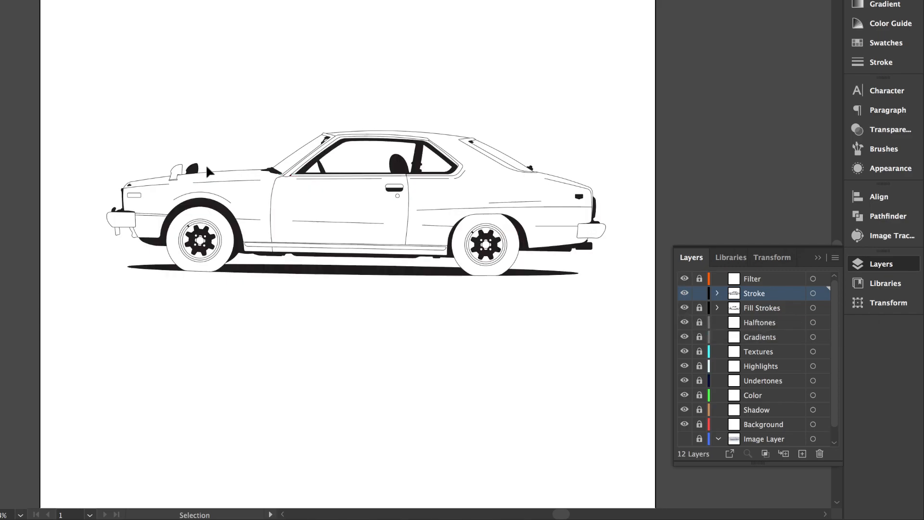
Step: Select the whole car's artwork on the Stroke layer and thicken its stroke weight to 6 pt
left_click_drag(83, 98, 651, 352)
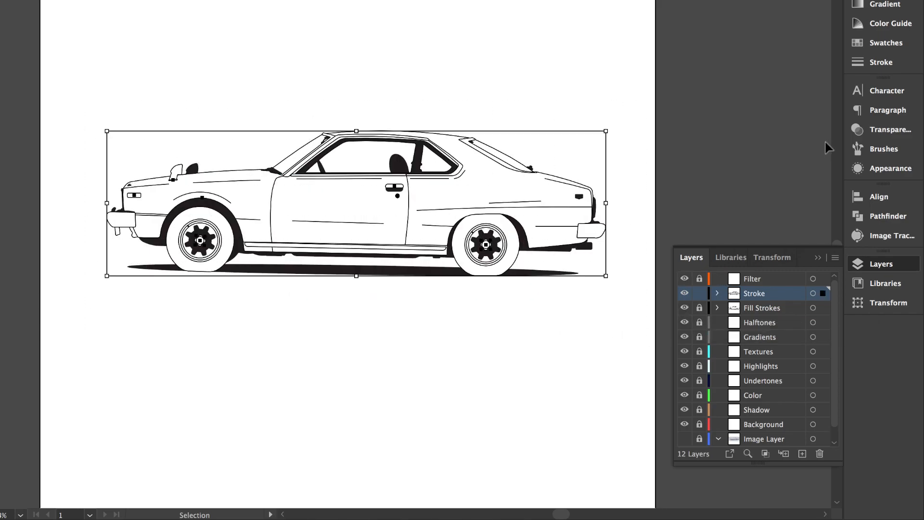
left_click(881, 68)
left_click(732, 2)
left_click(731, 2)
left_click(731, 2)
left_click(731, 1)
left_click(731, 2)
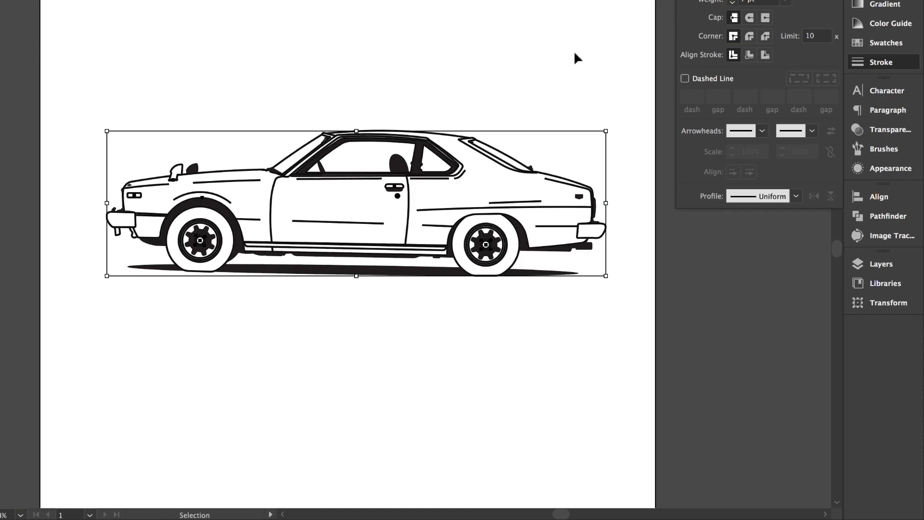
scroll(347, 174, "down", 5)
scroll(347, 175, "up", 4)
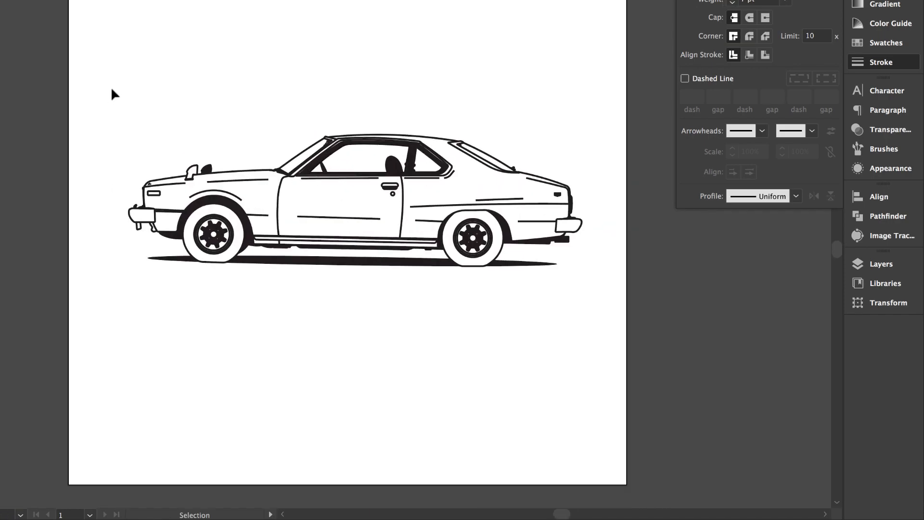
left_click(732, 2)
left_click(731, 3)
left_click(731, 2)
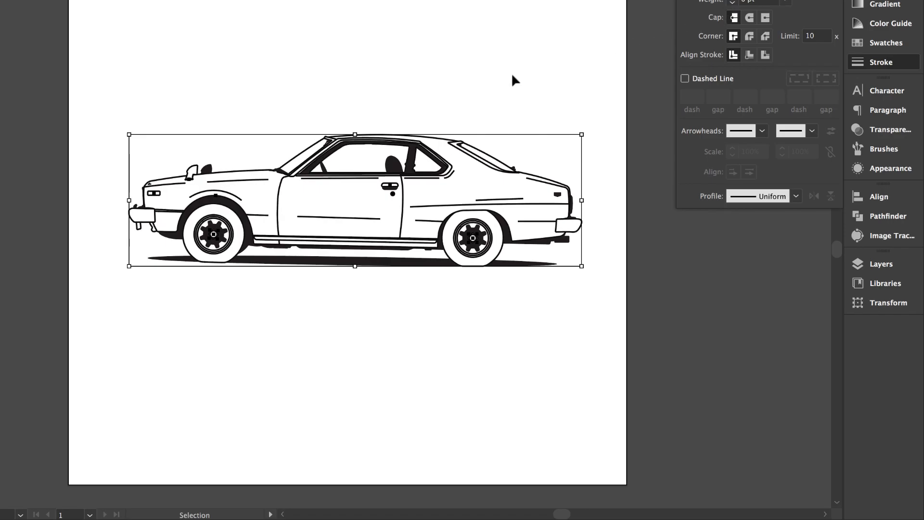
Step: Select the crease line on the lower door and widen its middle with the Width Tool
scroll(333, 221, "up", 3)
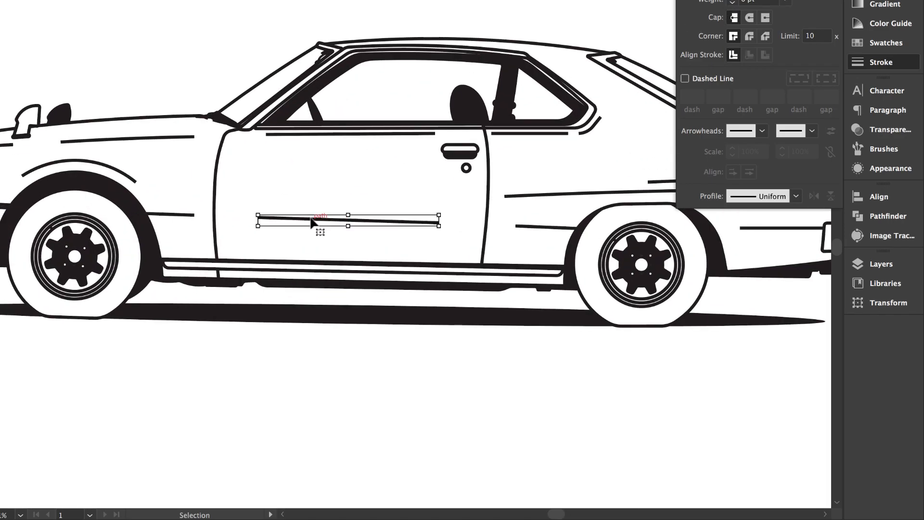
scroll(311, 222, "down", 8)
scroll(311, 221, "down", 2)
scroll(311, 221, "up", 7)
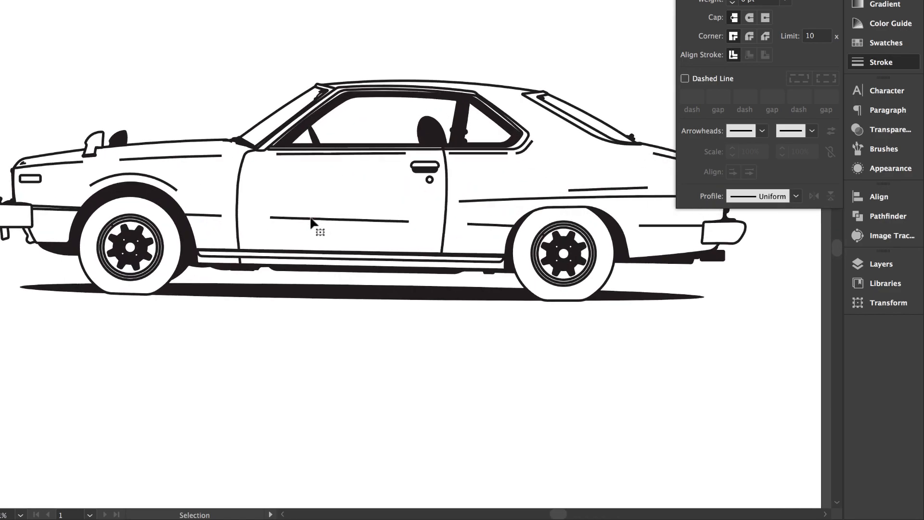
scroll(311, 221, "up", 3)
left_click(311, 220)
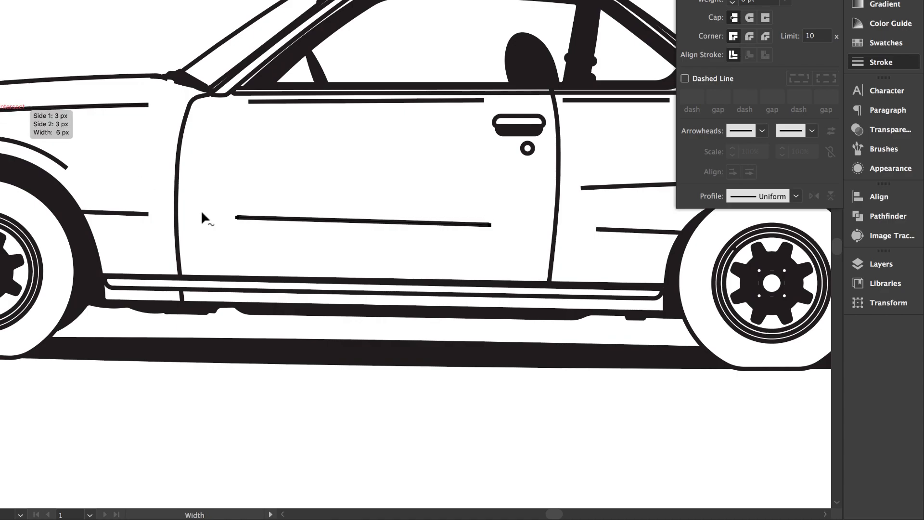
scroll(256, 222, "up", 3)
left_click_drag(491, 229, 490, 232)
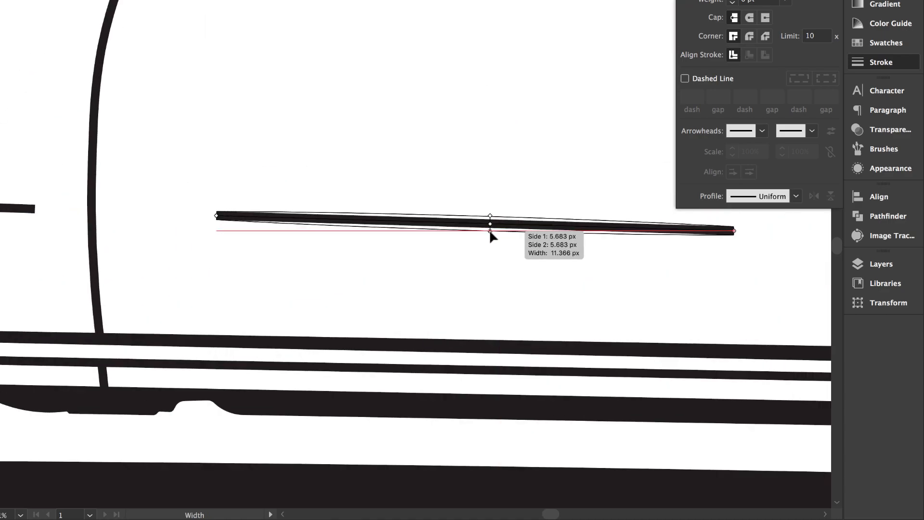
Step: Taper the front and rear ends of the door's crease line to points, and deselect the line
left_click_drag(214, 224, 211, 208)
scroll(302, 240, "down", 3)
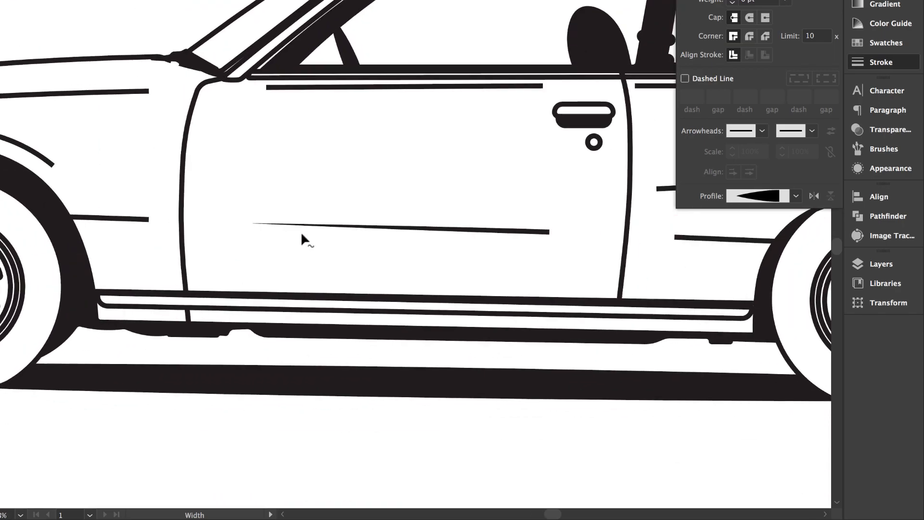
left_click_drag(554, 234, 553, 227)
scroll(553, 227, "down", 5)
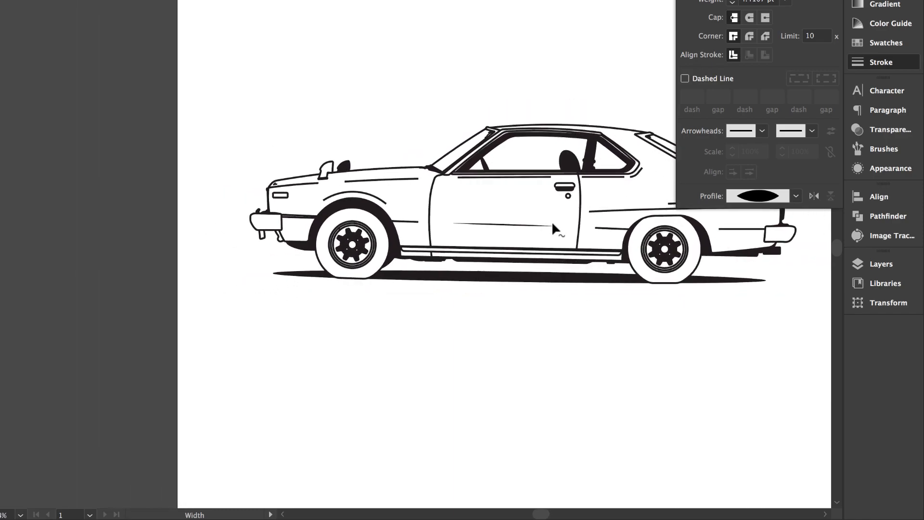
scroll(552, 221, "down", 3)
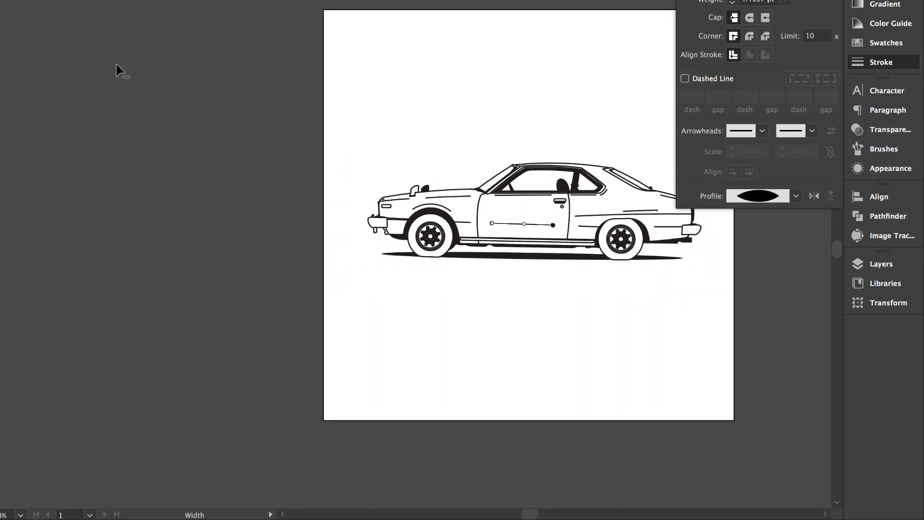
left_click(138, 77)
scroll(182, 93, "down", 5)
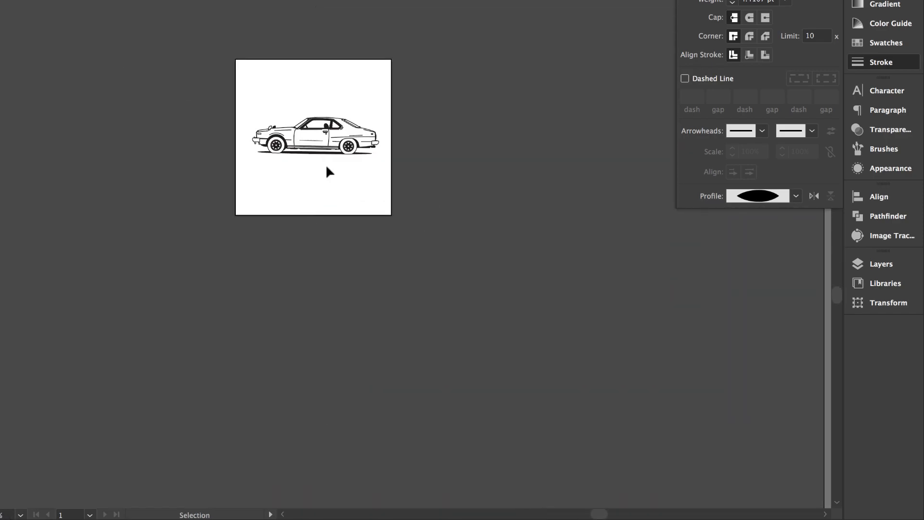
Step: Reduce the stroke weight of the hub circles and slots at the rear wheel's centre
scroll(351, 153, "up", 10)
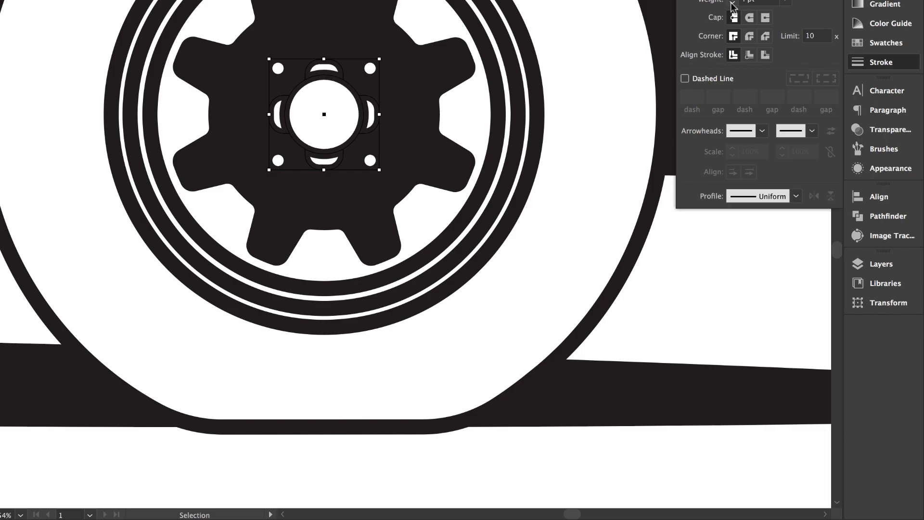
scroll(524, 110, "down", 4)
scroll(479, 120, "up", 1)
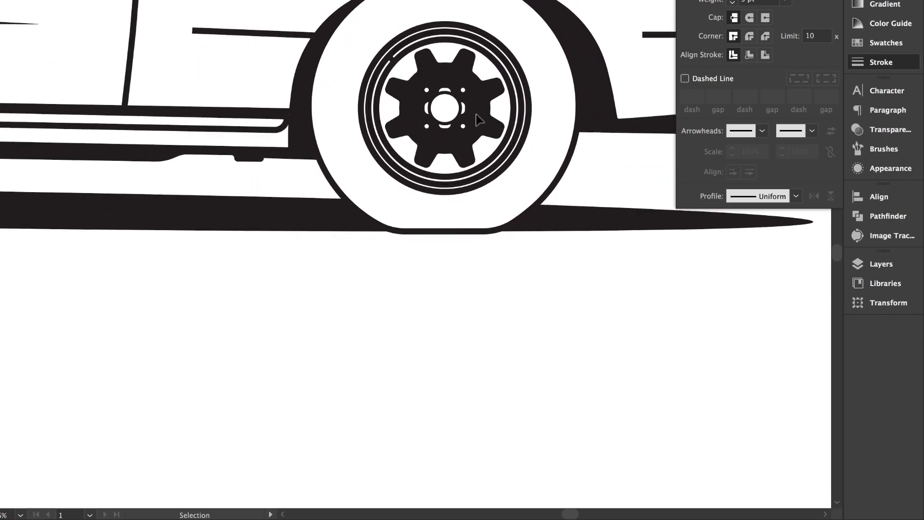
left_click(732, 3)
left_click(559, 331)
scroll(558, 331, "down", 5)
scroll(558, 331, "up", 5)
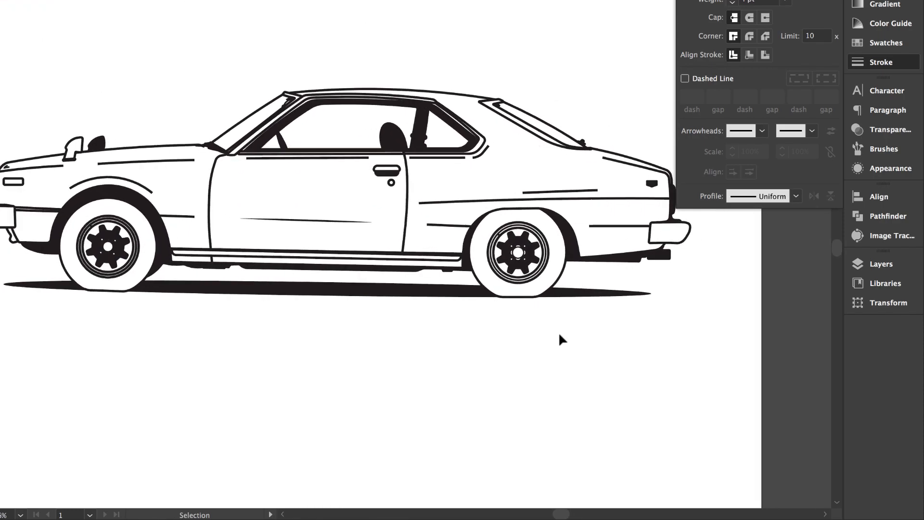
Step: Adjust the stroke weight of the line near the windshield base, and select the front mirror's base line
scroll(439, 39, "down", 6)
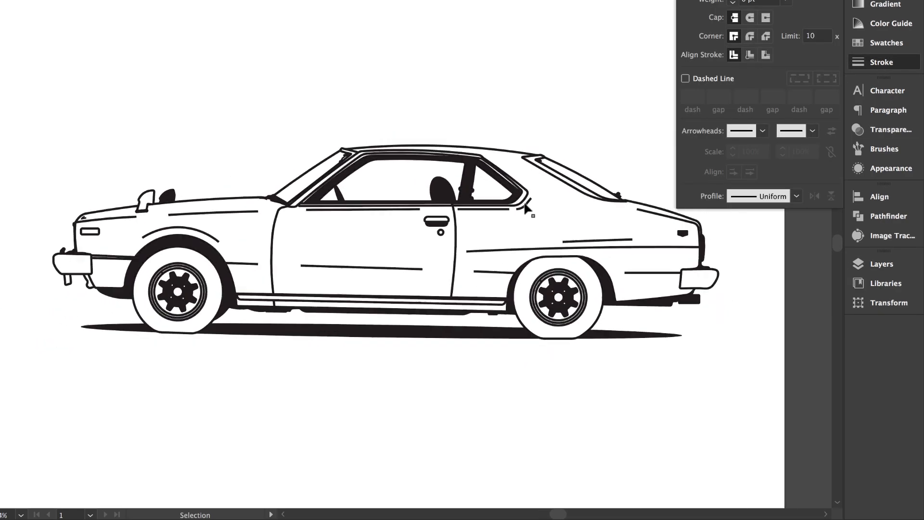
scroll(409, 205, "up", 3)
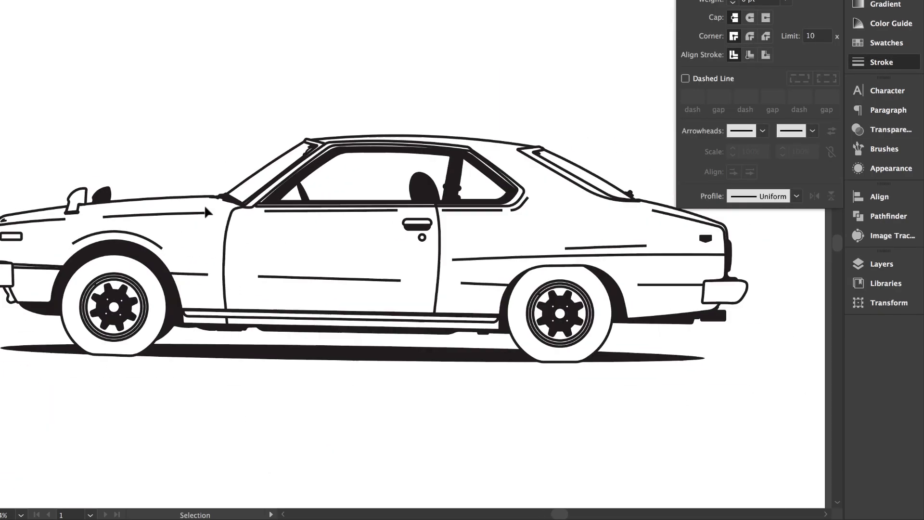
left_click(229, 192)
left_click(733, 2)
scroll(271, 242, "down", 5)
left_click(386, 179)
scroll(386, 180, "up", 3)
scroll(419, 115, "left", 3)
scroll(210, 340, "up", 4)
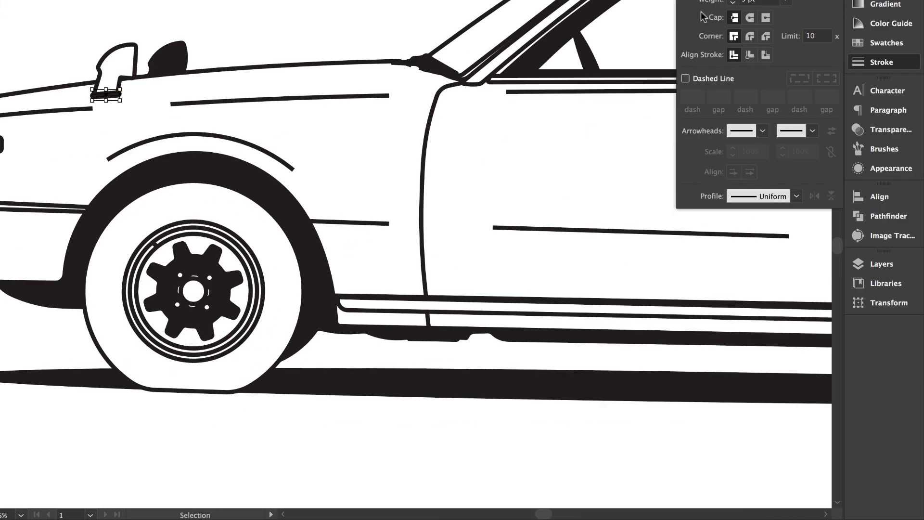
Step: Give the mirror base and the line above the headlight round caps, and taper that line's rear end with the Width Tool
scroll(414, 241, "down", 4)
scroll(414, 240, "right", 3)
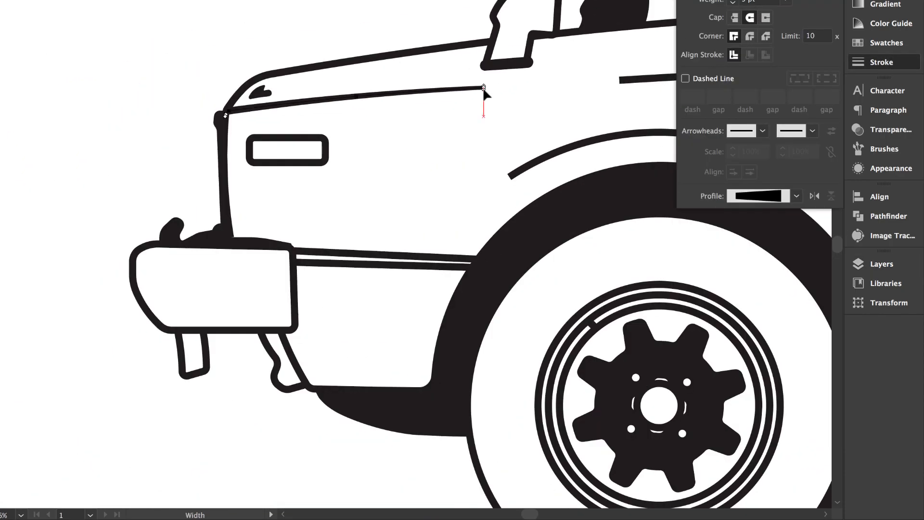
scroll(483, 88, "down", 1)
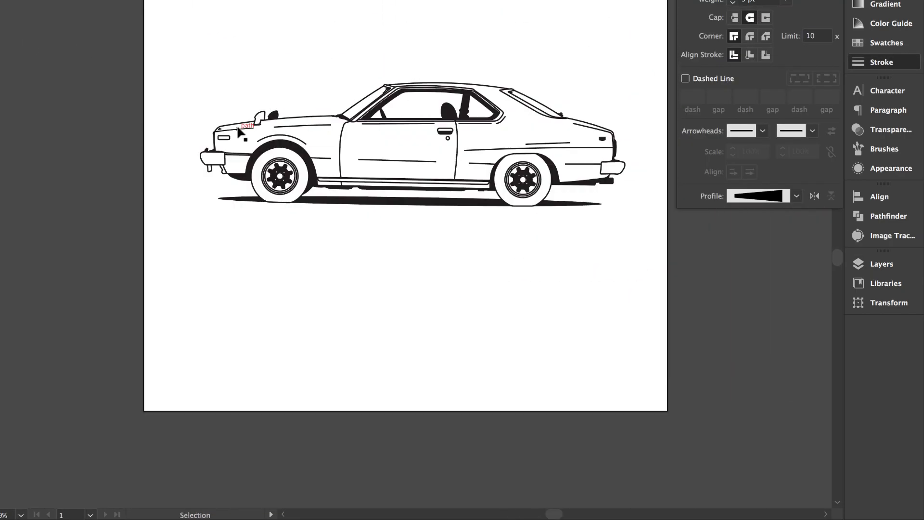
Step: Isolate the long crease line above the front wheel arch and give it round caps
scroll(240, 131, "up", 6)
left_click(442, 129)
scroll(496, 150, "up", 4)
scroll(507, 94, "down", 4)
double_click(469, 88)
scroll(629, 90, "down", 3)
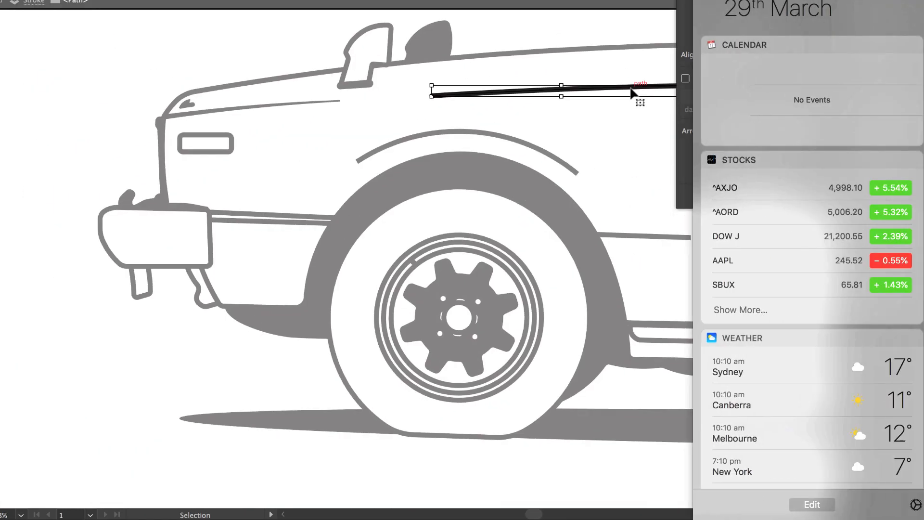
scroll(606, 91, "up", 4)
left_click_drag(462, 89, 461, 96)
key("super+z")
key("shift+m")
Step: Taper the ends of the crease line above the front wheel arch with the Width Tool, and exit isolation mode
scroll(226, 123, "down", 4)
scroll(266, 116, "up", 5)
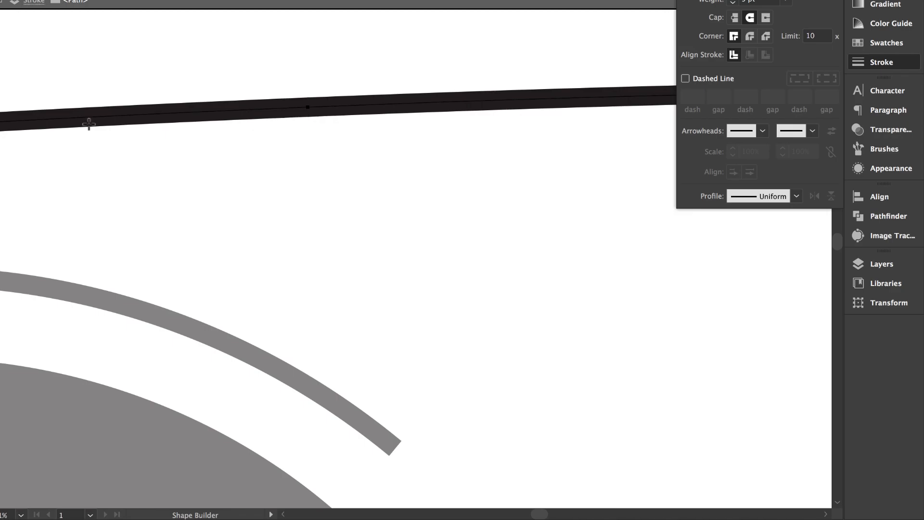
left_click_drag(308, 117, 308, 112)
scroll(202, 122, "left", 5)
left_click_drag(236, 103, 236, 98)
key("v")
key("Escape")
Step: Isolate further individual lines to adjust their stroke weights, and taper the crease lines on the door and rear quarter
scroll(361, 274, "down", 8)
scroll(395, 287, "right", 3)
key("XF86MonBrightnessUp")
scroll(201, 338, "up", 5)
double_click(154, 367)
scroll(154, 367, "left", 3)
left_click(733, 0)
double_click(458, 395)
scroll(554, 393, "right", 8)
scroll(650, 391, "up", 2)
double_click(536, 358)
left_click(733, 0)
double_click(377, 138)
scroll(378, 138, "up", 3)
scroll(518, 149, "left", 3)
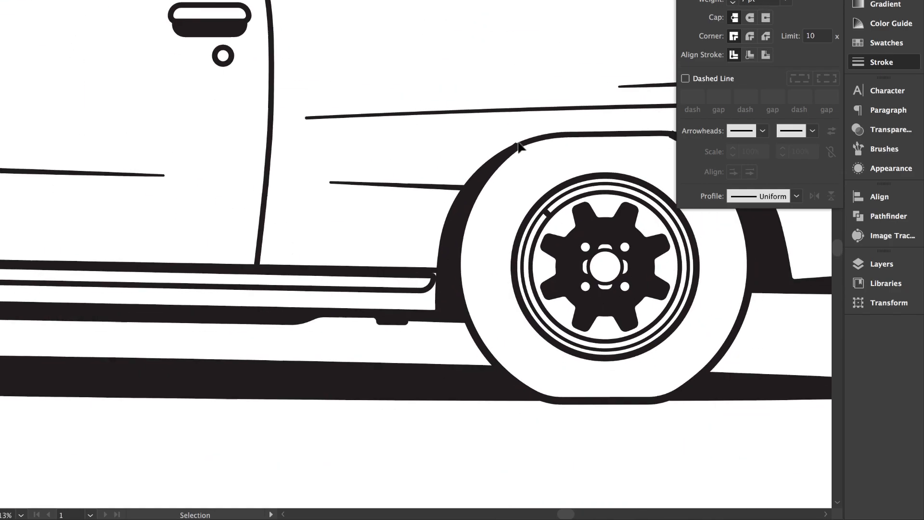
Step: Unlock and expand the Fill Strokes layer, and toggle the visibility of a wheel compound path and group to identify them
scroll(487, 213, "down", 4)
scroll(487, 218, "down", 5)
scroll(576, 282, "up", 5)
scroll(488, 276, "down", 6)
scroll(487, 274, "up", 4)
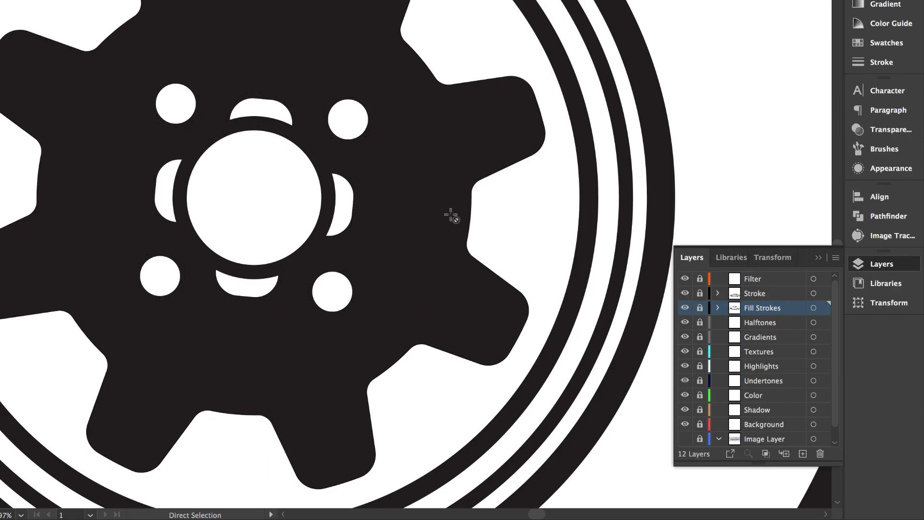
scroll(452, 215, "down", 3)
scroll(768, 384, "down", 5)
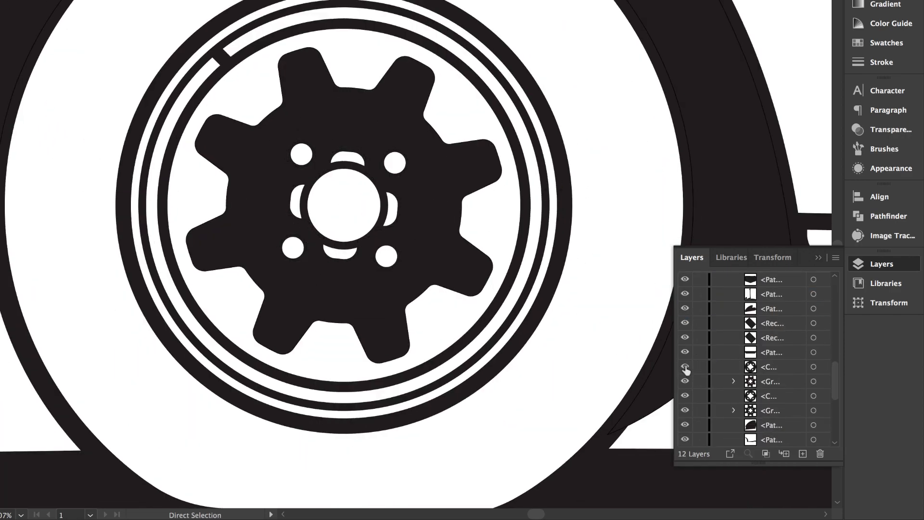
left_click(686, 367)
left_click(685, 382)
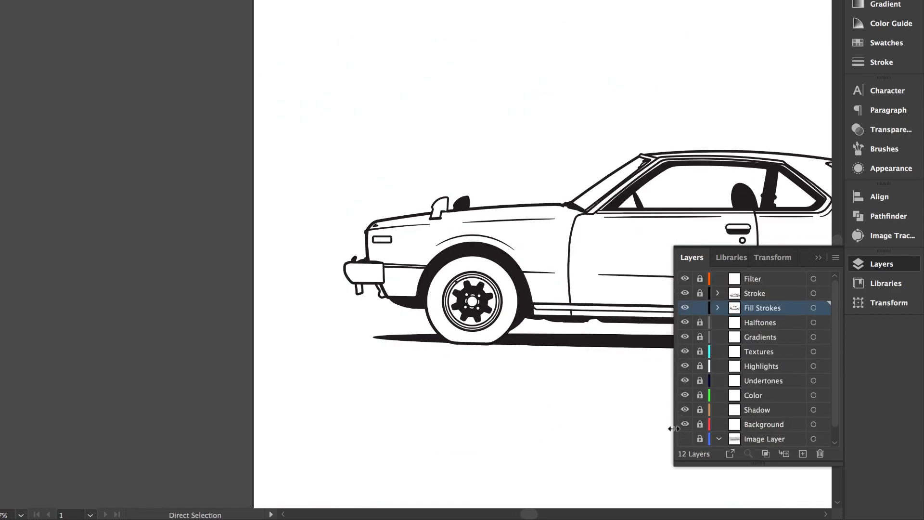
Step: Patch the notch where the door's rear seam meets the line below the window, using the Pen tool
left_click(685, 307)
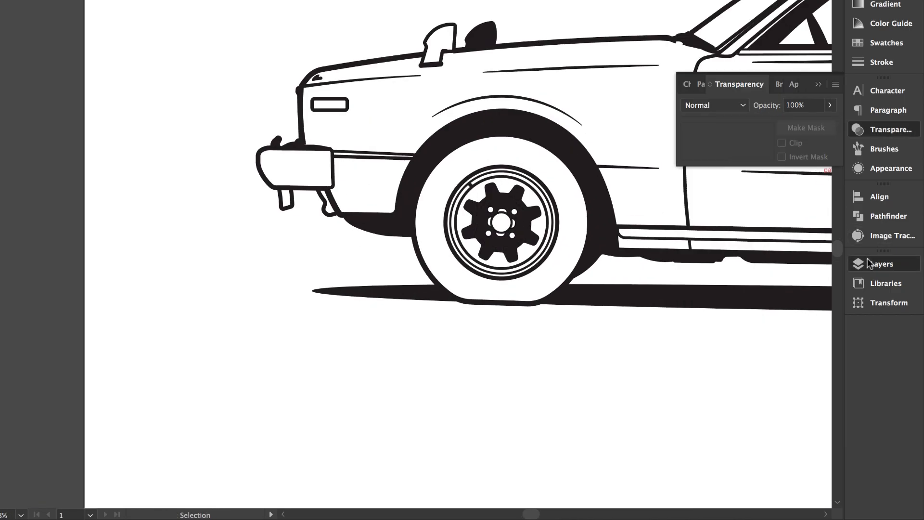
left_click(868, 259)
scroll(602, 41, "up", 3)
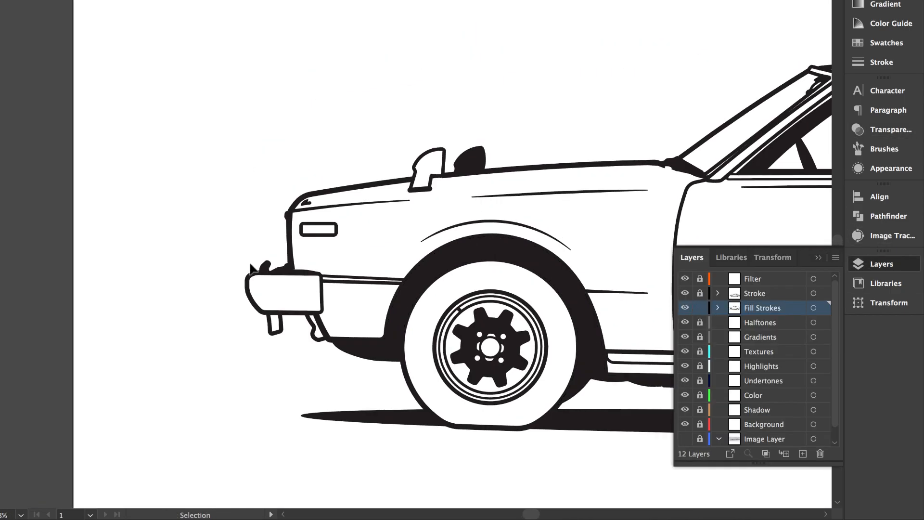
scroll(427, 218, "right", 10)
scroll(534, 126, "up", 8)
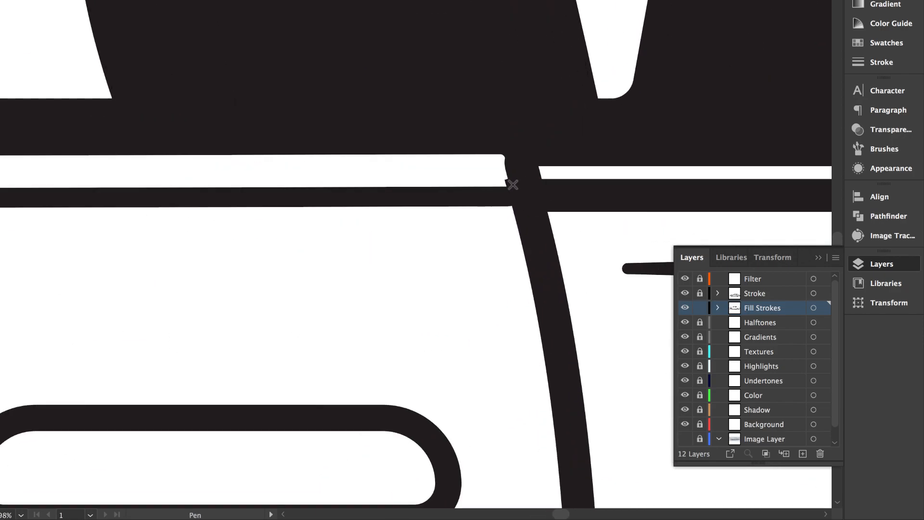
scroll(512, 185, "up", 3)
left_click(482, 176)
left_click(463, 171)
scroll(463, 171, "down", 10)
key("v")
Step: Examine the joins in the rear bumper outline and its support below
left_click(51, 26)
scroll(483, 243, "down", 3)
scroll(626, 178, "up", 10)
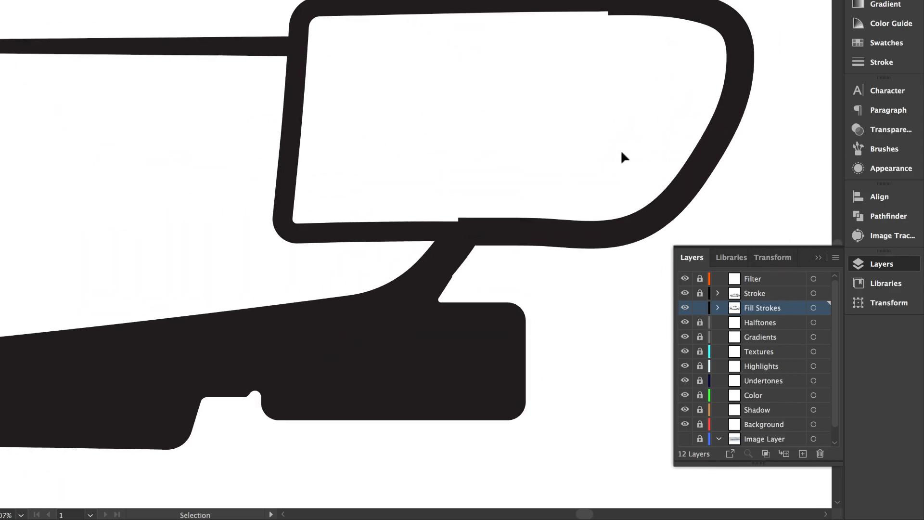
scroll(456, 274, "up", 5)
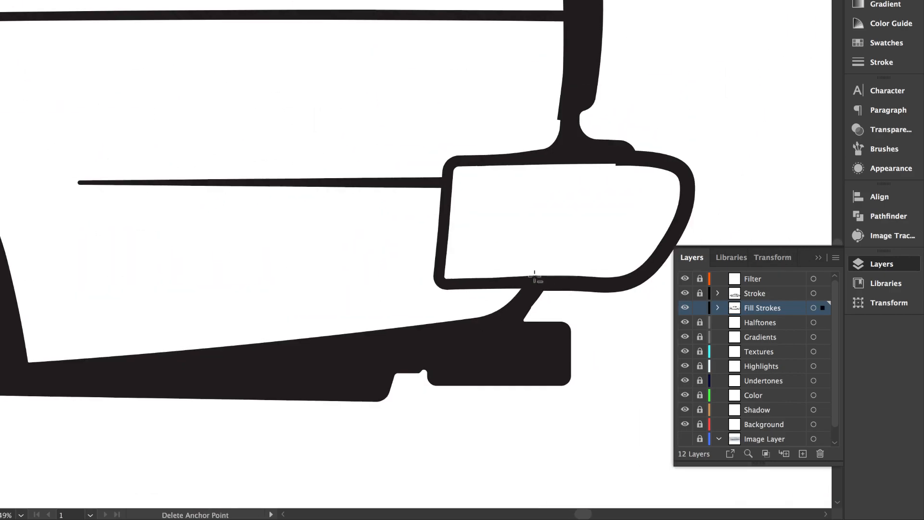
left_click_drag(557, 221, 503, 185)
scroll(566, 138, "up", 8)
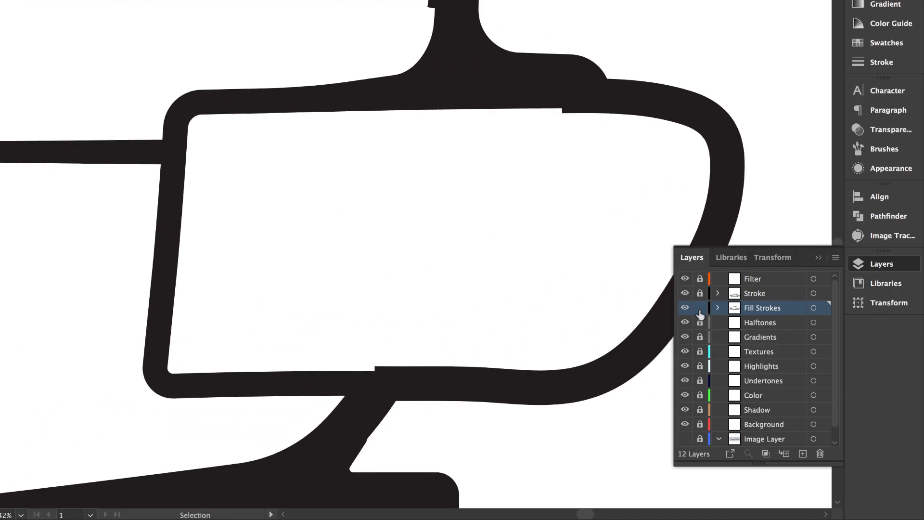
left_click(700, 308)
Step: Show and unlock the Image Layer, and place a copy of the reference photo beside the artboard
scroll(435, 337, "down", 10)
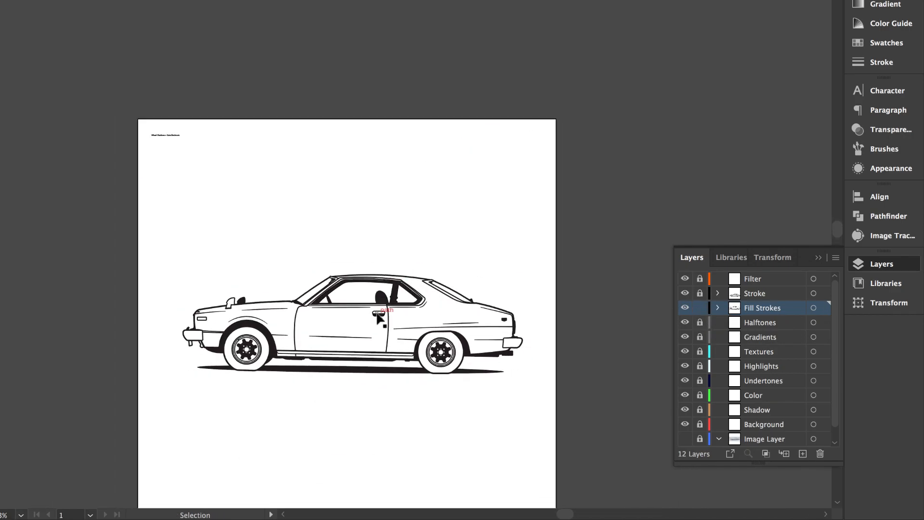
scroll(155, 368, "up", 10)
scroll(250, 375, "down", 8)
left_click(685, 438)
left_click(700, 438)
scroll(576, 410, "down", 4)
scroll(540, 356, "down", 3)
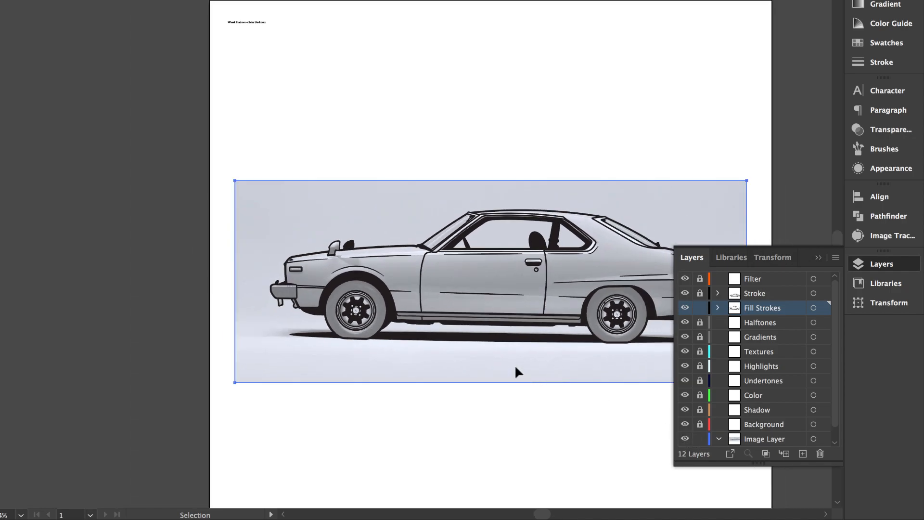
left_click_drag(515, 368, 66, 195, "alt")
scroll(342, 224, "down", 5)
left_click_drag(226, 179, 127, 178)
left_click(553, 371)
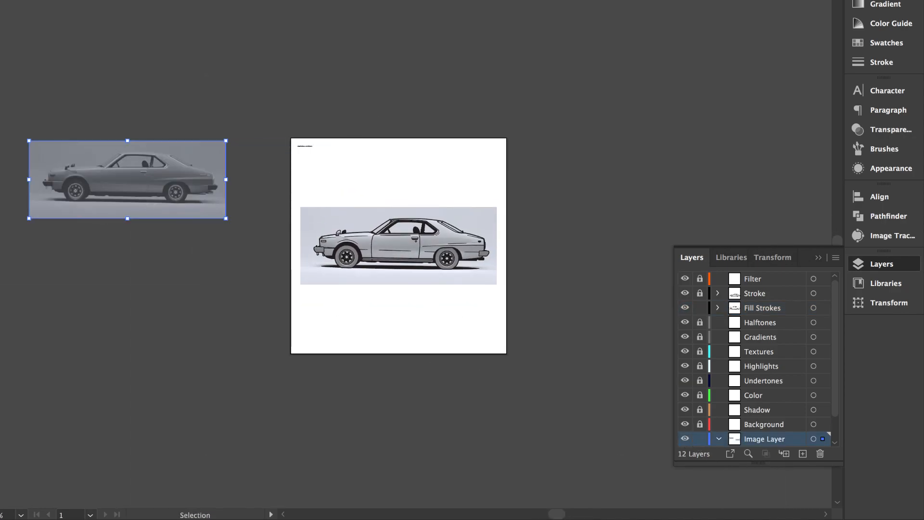
Step: Trace the rounded top edge of the rear tyre from side to side with the Curvature Tool
scroll(194, 198, "up", 6)
scroll(194, 197, "left", 8)
scroll(415, 70, "right", 10)
scroll(384, 94, "down", 1)
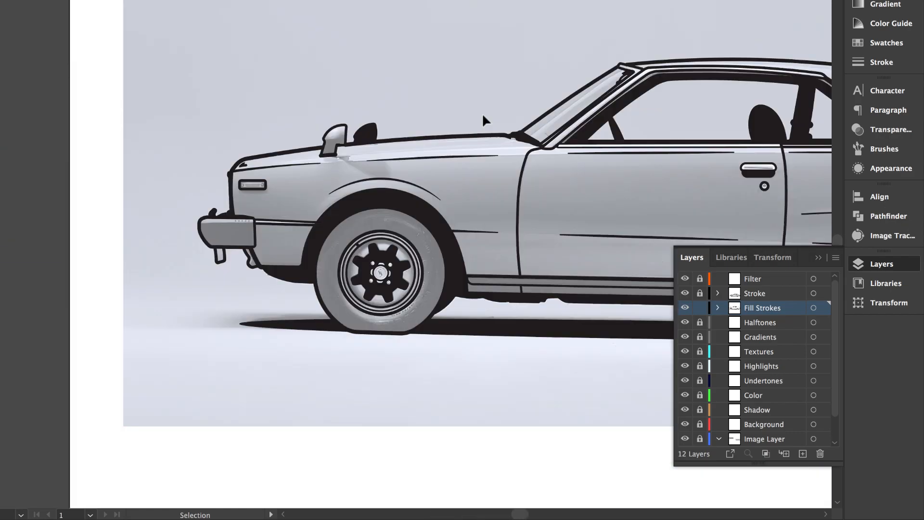
scroll(385, 241, "up", 5)
key("shift+grave")
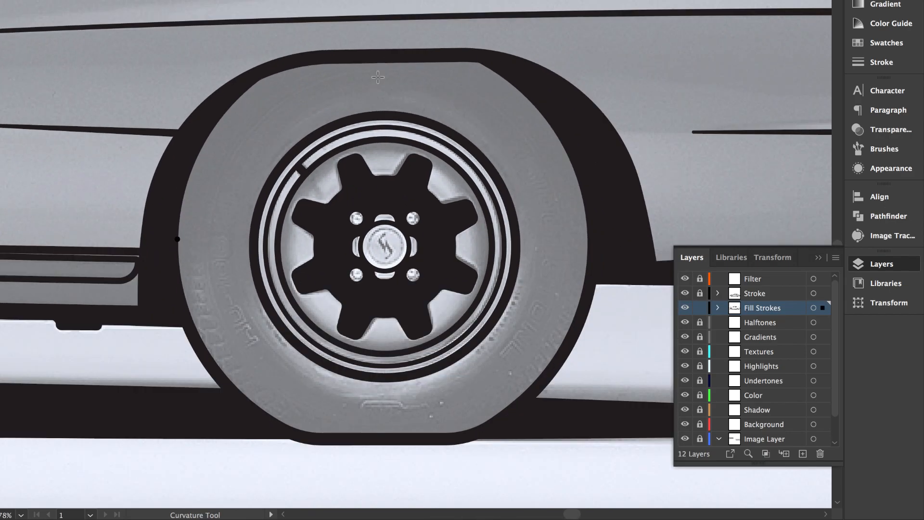
left_click(588, 230)
Step: Close the rear tyre curve into a filled black shape with the Pen tool, keeping its outer edge within the wheel arch
left_click(591, 157)
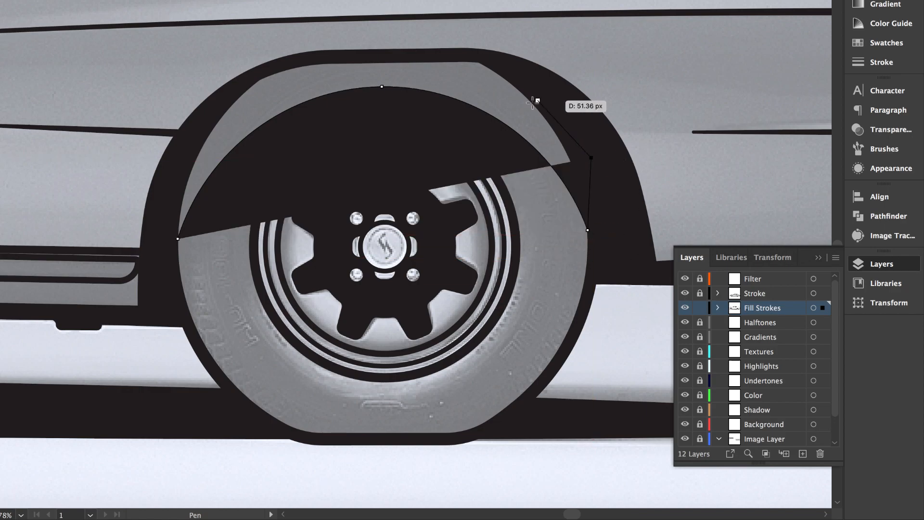
left_click(535, 93)
left_click(484, 55)
left_click(324, 56)
left_click(248, 87)
left_click(202, 124)
left_click(177, 238)
scroll(178, 239, "down", 3)
key("v")
Step: Deselect the rear wheel arch shape and hide the Image Layer to review the car's linework
scroll(178, 238, "down", 4)
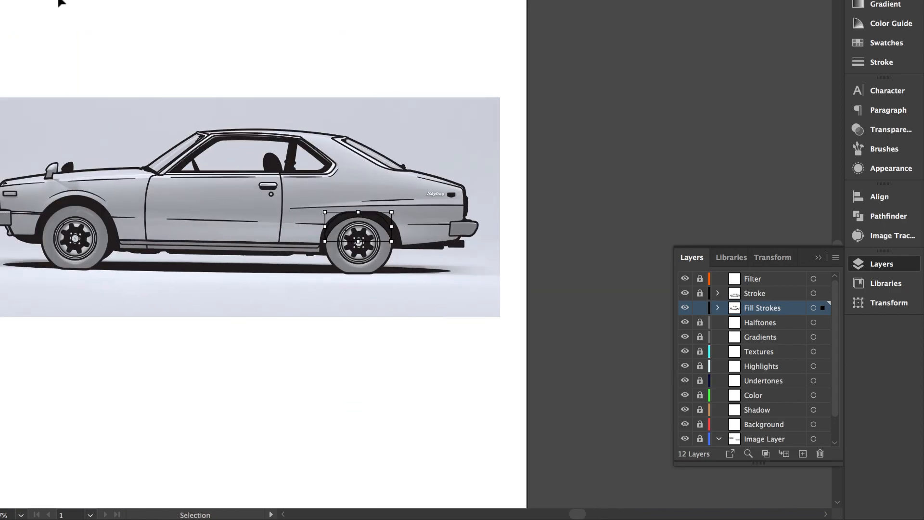
left_click(57, 2)
scroll(337, 193, "left", 3)
left_click(685, 438)
scroll(504, 302, "down", 3)
scroll(503, 302, "up", 3)
scroll(499, 251, "down", 3)
scroll(499, 251, "up", 5)
scroll(541, 221, "down", 6)
scroll(469, 224, "up", 3)
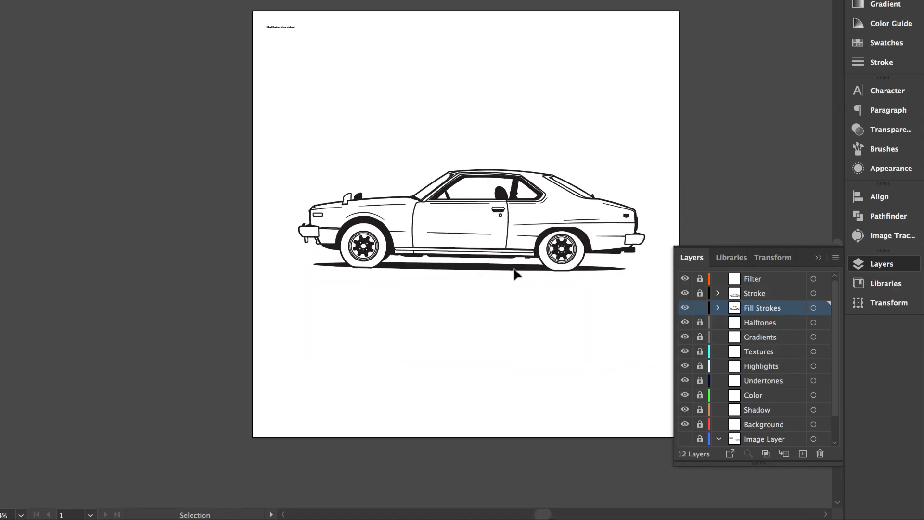
Step: Show the Image Layer and trace the rounded top edge of the front tyre with the Curvature Tool
left_click(685, 438)
scroll(449, 308, "left", 5)
scroll(260, 128, "up", 6)
scroll(331, 51, "right", 7)
scroll(330, 51, "down", 3)
scroll(330, 57, "right", 5)
key("backslash")
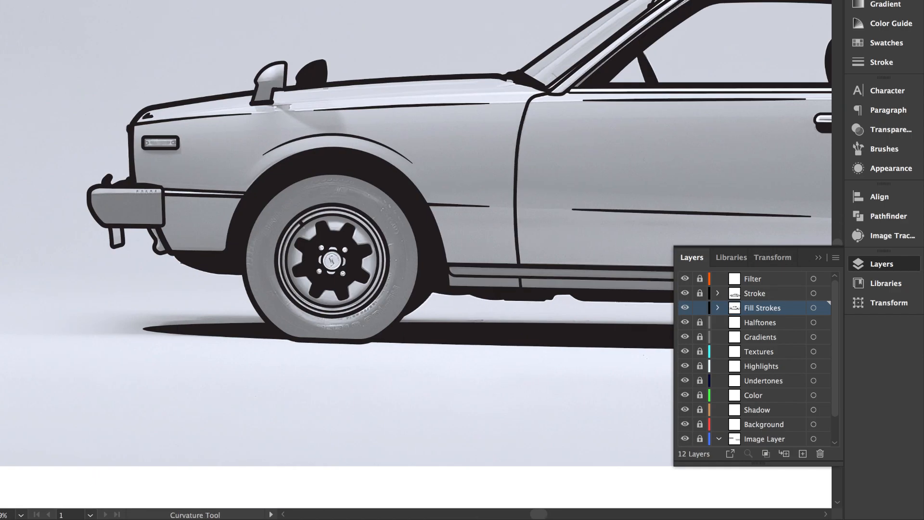
scroll(282, 277, "up", 3)
key("shift+grave")
scroll(268, 255, "up", 3)
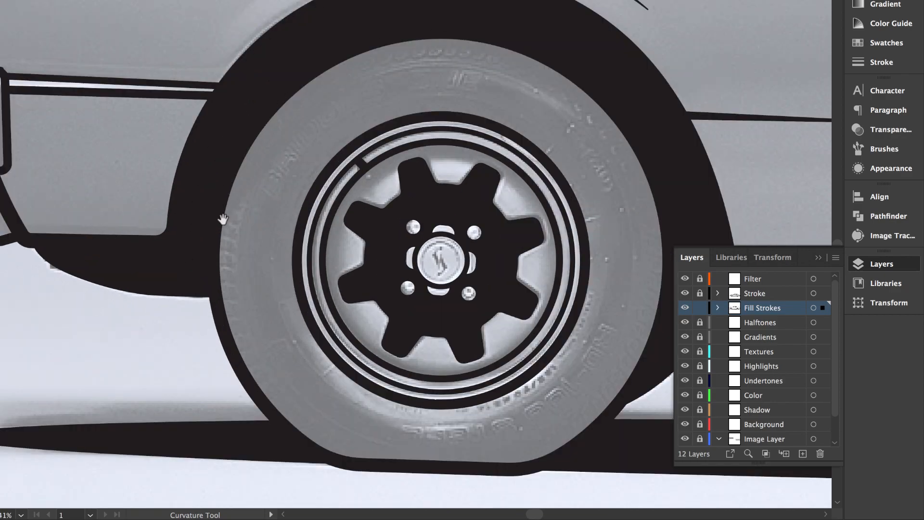
left_click(513, 298)
key("p")
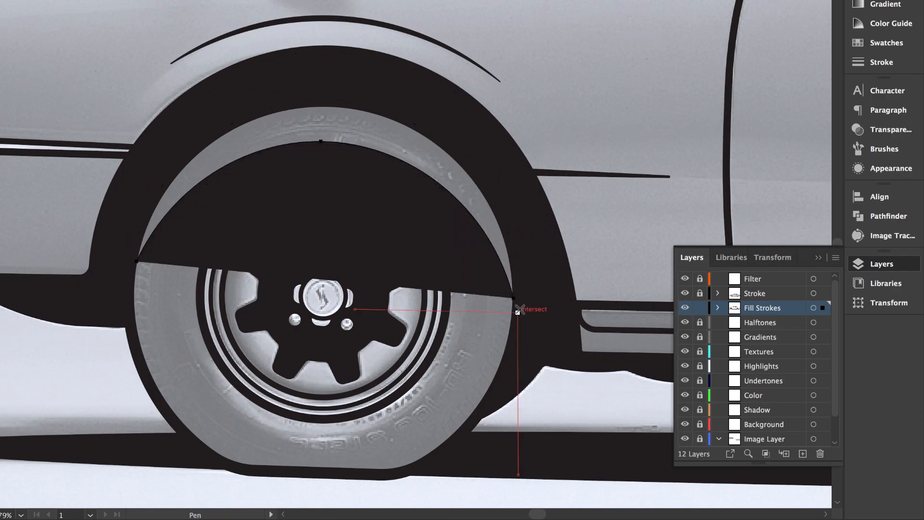
Step: Close the front tyre curve into a filled shape inside the wheel arch with the Pen tool, and hide the Image Layer
left_click(517, 216)
left_click(447, 101)
left_click(321, 76)
left_click(273, 98)
left_click(135, 263)
key("a")
scroll(134, 263, "down", 6)
key("v")
key("super+shift+a")
left_click(685, 439)
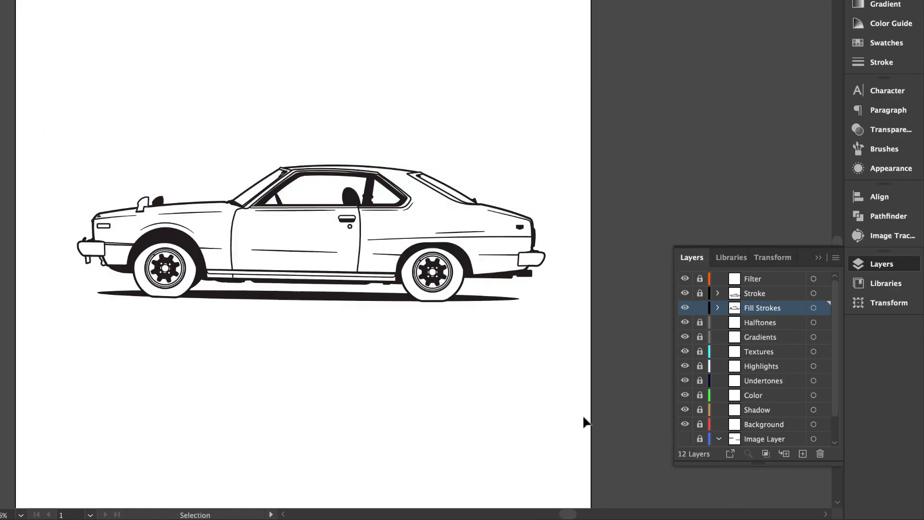
Step: Adjust the opacity of the selected artwork
scroll(615, 425, "down", 2)
scroll(499, 342, "up", 5)
scroll(514, 313, "left", 8)
left_click(309, 195)
left_click(891, 129)
left_click(829, 104)
mouse_move(830, 122)
left_mouse_down()
mouse_move(803, 122)
mouse_move(822, 122)
left_mouse_up()
scroll(606, 285, "down", 4)
scroll(606, 284, "up", 2)
scroll(429, 146, "up", 4)
scroll(429, 147, "down", 4)
Step: Add a thin filled strip with the Pen tool along the sill line between the door seam and the rear wheel arch
left_click(625, 331)
scroll(624, 332, "down", 5)
scroll(625, 331, "up", 1)
scroll(496, 298, "up", 4)
scroll(444, 244, "right", 5)
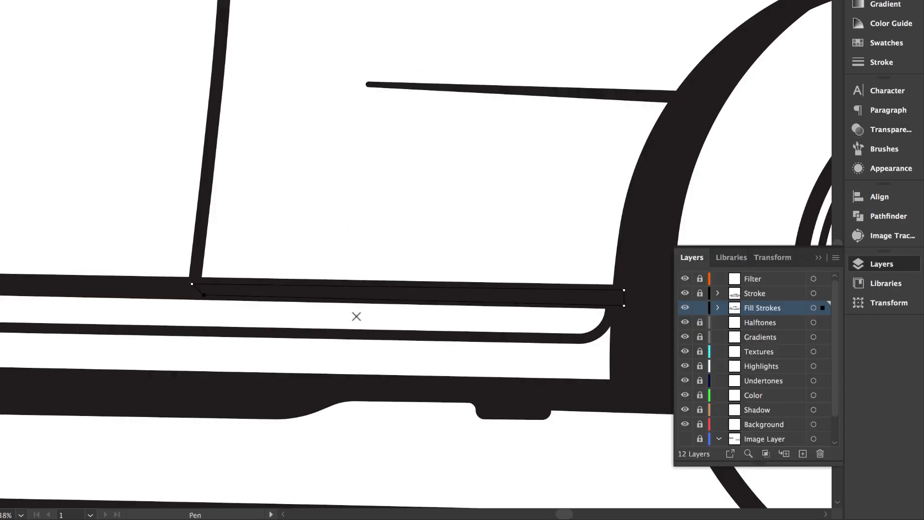
scroll(356, 316, "down", 8)
scroll(357, 316, "up", 3)
key("v")
key("super+shift+a")
scroll(236, 181, "down", 4)
scroll(332, 197, "up", 10)
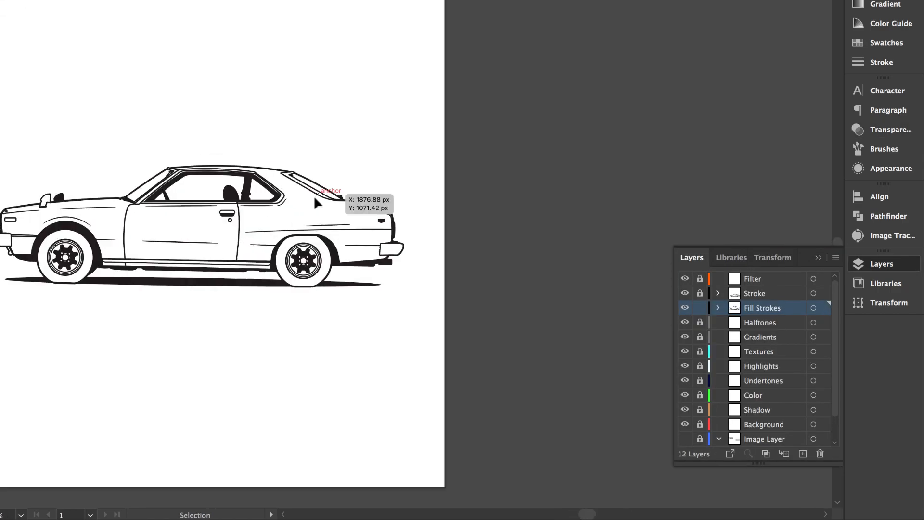
Step: Adjust an anchor point in the linework at the rear of the car with Direct Selection
key("a")
scroll(383, 230, "up", 5)
left_click(400, 243)
scroll(354, 224, "up", 1)
left_click_drag(358, 226, 228, 230)
scroll(228, 214, "down", 2)
scroll(232, 216, "down", 10)
scroll(512, 151, "up", 1)
Step: Isolate the rear bumper's thick outline and try to lower its bottom end anchor to meet the adjoining line
scroll(323, 366, "up", 8)
double_click(458, 265)
key("a")
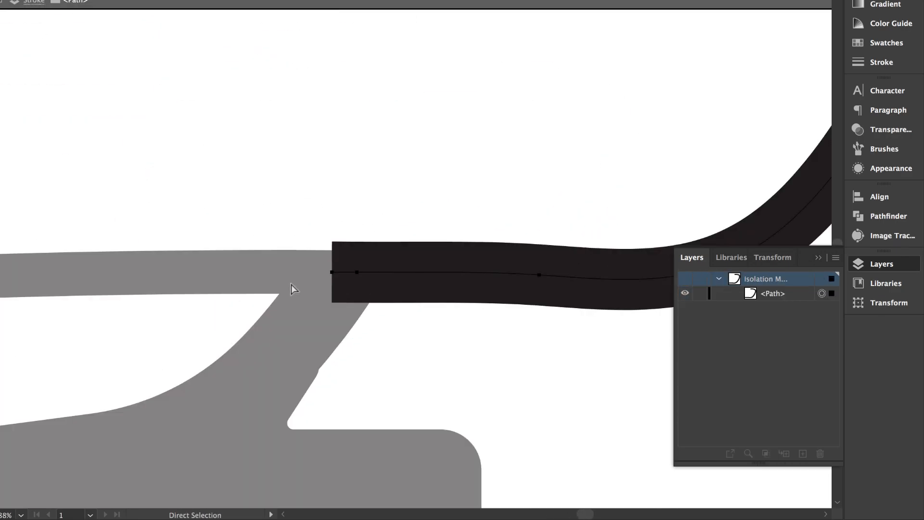
scroll(339, 268, "up", 2)
left_click_drag(329, 275, 328, 286)
scroll(329, 280, "down", 6)
double_click(455, 181)
Step: Isolate the bumper outline again, try to shift an anchor near its lower end, and exit isolation mode
scroll(519, 245, "down", 2)
scroll(520, 245, "down", 3)
scroll(466, 222, "up", 8)
double_click(554, 228)
key("a")
scroll(499, 231, "up", 2)
left_click_drag(443, 226, 417, 185)
scroll(534, 119, "down", 8)
double_click(555, 111)
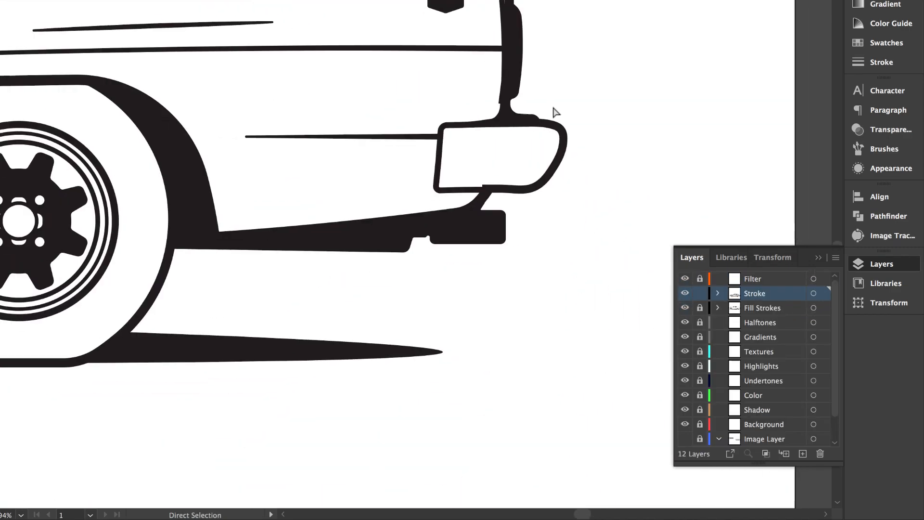
key("v")
double_click(498, 186)
key("Escape")
key("a")
scroll(526, 103, "up", 5)
scroll(541, 288, "down", 5)
Step: Isolate the rear bumper outline and move its lower end anchor so the thick stroke lines up with the bumper's bottom line
key("v")
double_click(559, 227)
key("a")
scroll(529, 234, "up", 5)
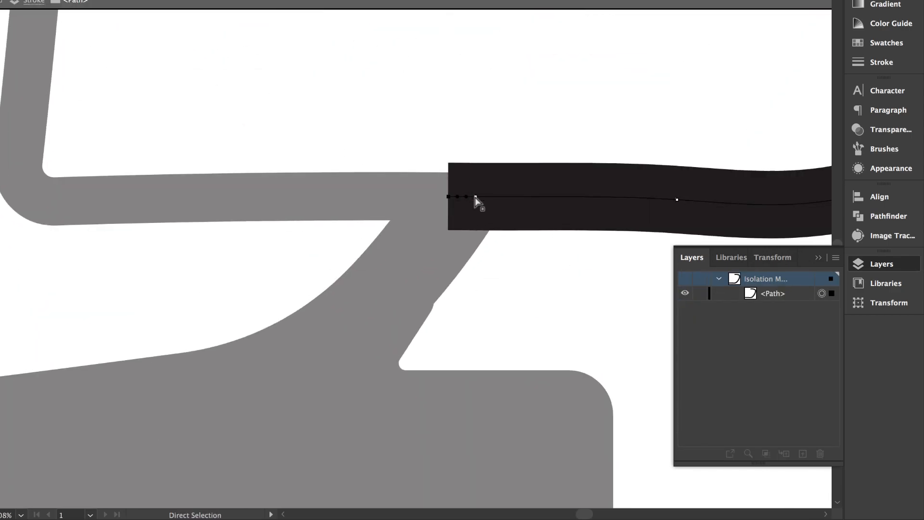
scroll(469, 198, "up", 2)
scroll(426, 203, "up", 2)
left_click_drag(437, 197, 421, 210)
left_click_drag(420, 210, 421, 217)
scroll(422, 217, "down", 5)
double_click(526, 276)
scroll(526, 276, "down", 3)
scroll(482, 253, "up", 5)
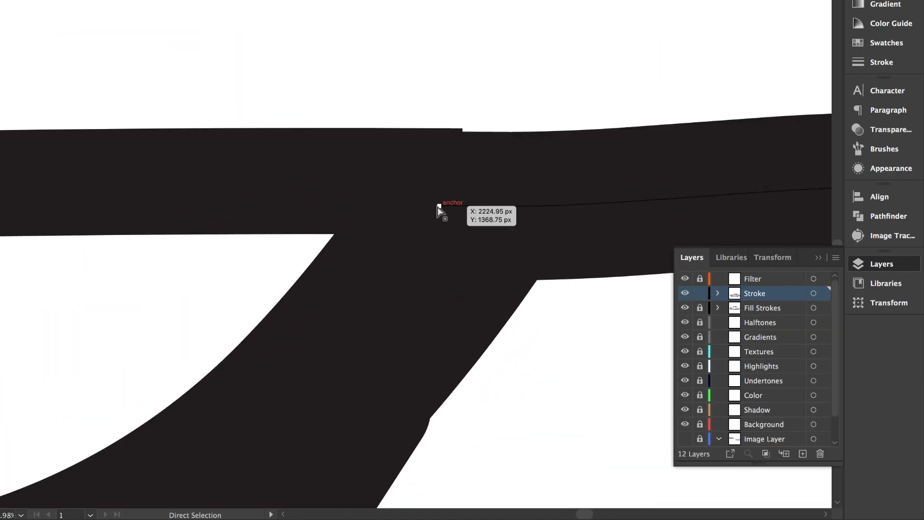
scroll(428, 204, "up", 2)
scroll(571, 238, "down", 5)
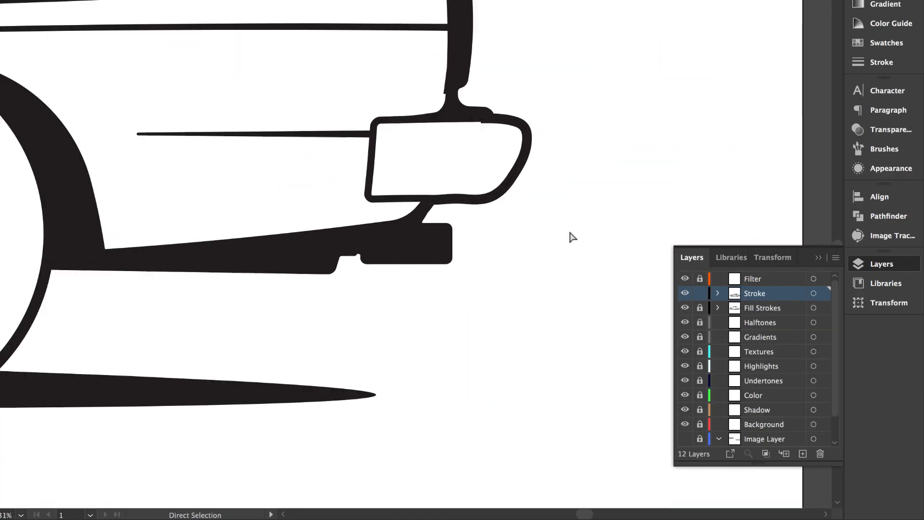
Step: Isolate the rear bumper outline, align its upper end anchor with the bumper's top line, and exit isolation mode
scroll(406, 145, "up", 6)
key("v")
double_click(553, 168)
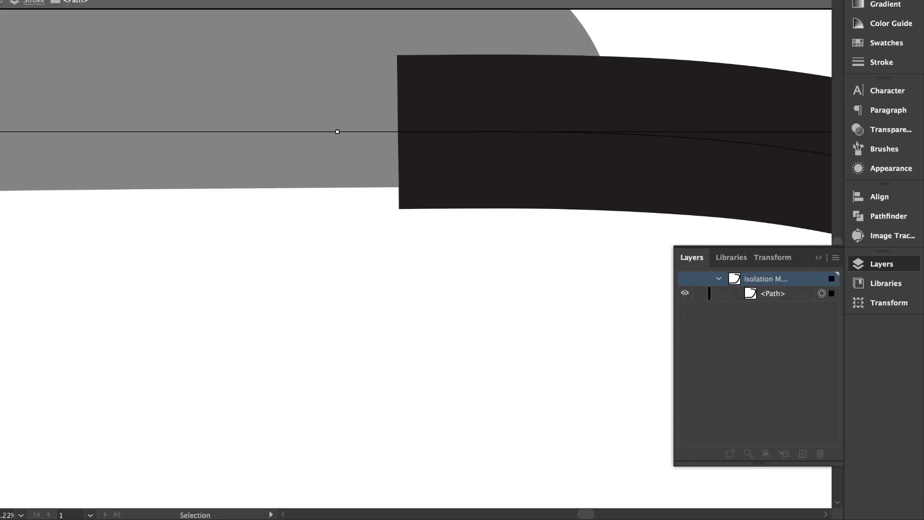
left_click_drag(394, 126, 394, 113)
scroll(402, 124, "up", 2)
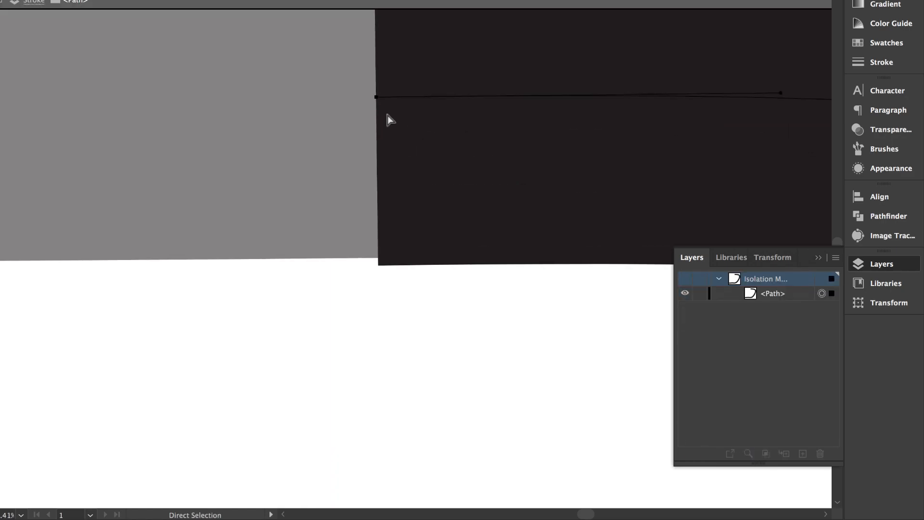
key("Escape")
scroll(343, 225, "down", 6)
Step: Review the linework of the whole car, then examine the front fender, bumper and wheel arch up close
left_click_drag(106, 101, 240, 128)
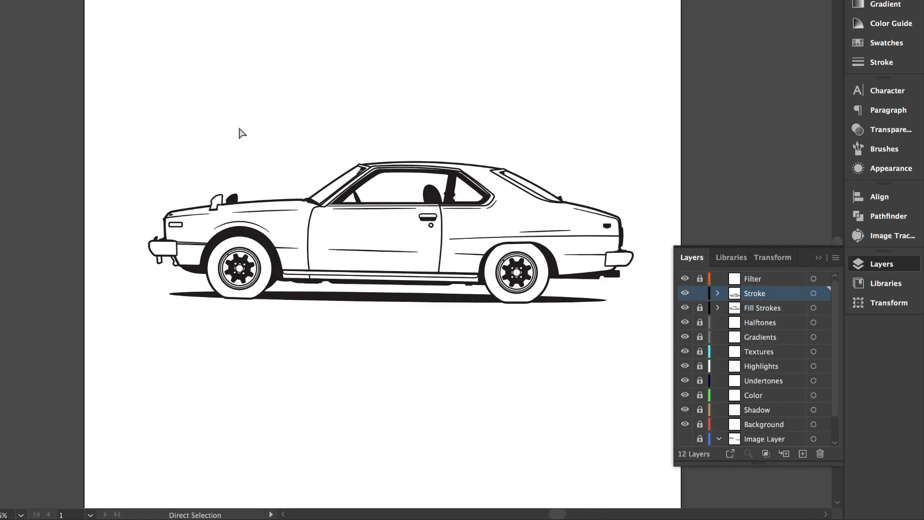
scroll(288, 243, "up", 2)
scroll(289, 243, "down", 5)
scroll(289, 243, "up", 5)
scroll(289, 244, "right", 2)
scroll(290, 244, "up", 1)
scroll(289, 243, "left", 3)
scroll(183, 279, "up", 5)
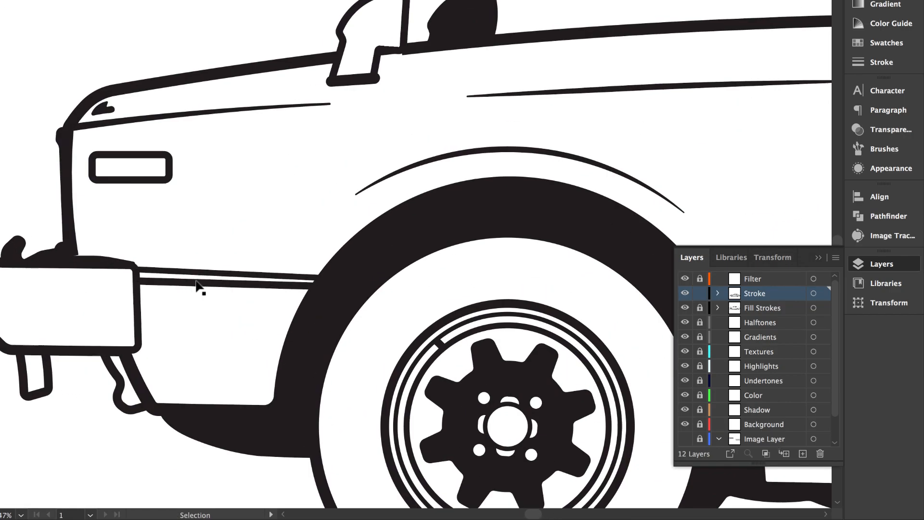
Step: Adjust the stroke weight of the lower trim line between the front bumper and the front wheel arch
left_click(881, 61)
left_click(324, 162)
scroll(554, 221, "down", 6)
left_click(553, 221)
scroll(542, 308, "right", 4)
scroll(541, 308, "up", 2)
scroll(298, 330, "up", 6)
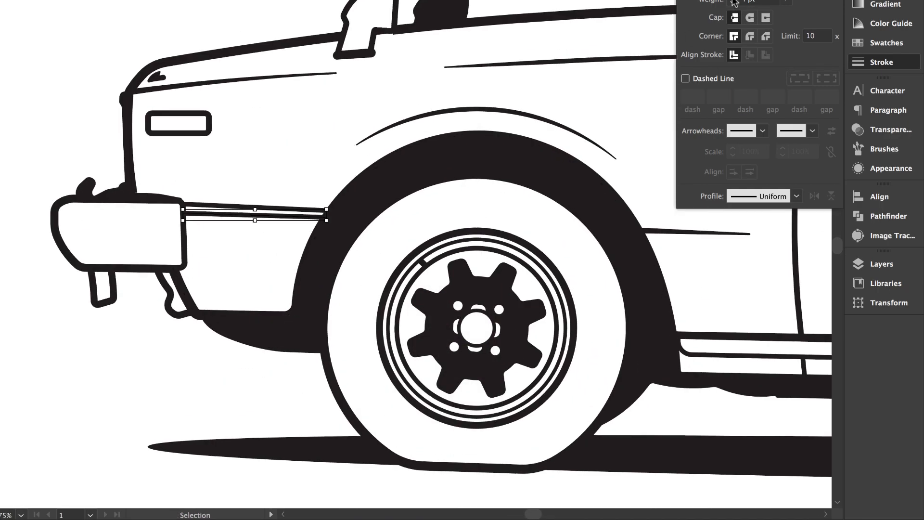
scroll(263, 138, "down", 5)
left_click(881, 61)
Step: Isolate the rear bumper outline, move its lower end anchor slightly down to even out the join, and exit isolation mode
scroll(662, 107, "right", 4)
scroll(670, 295, "up", 5)
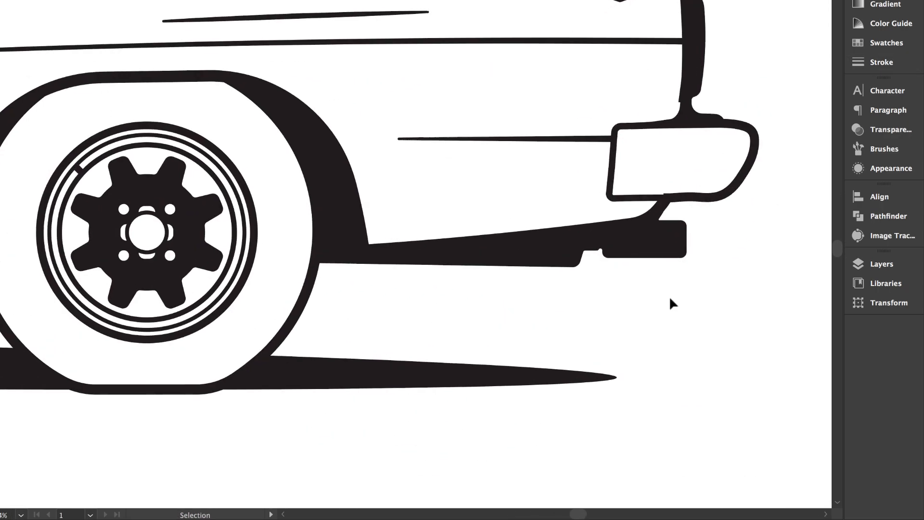
scroll(690, 189, "up", 5)
scroll(569, 236, "down", 3)
key("a")
scroll(612, 241, "up", 6)
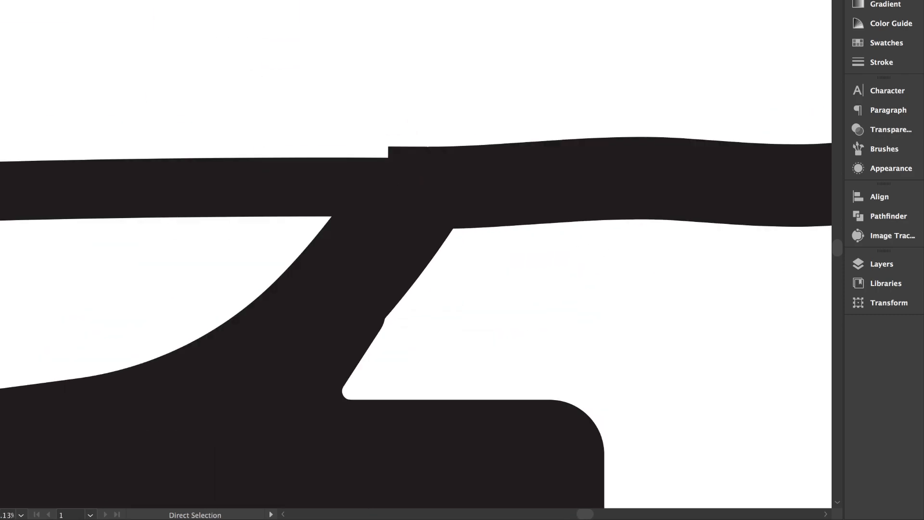
key("v")
double_click(501, 185)
scroll(388, 188, "up", 5)
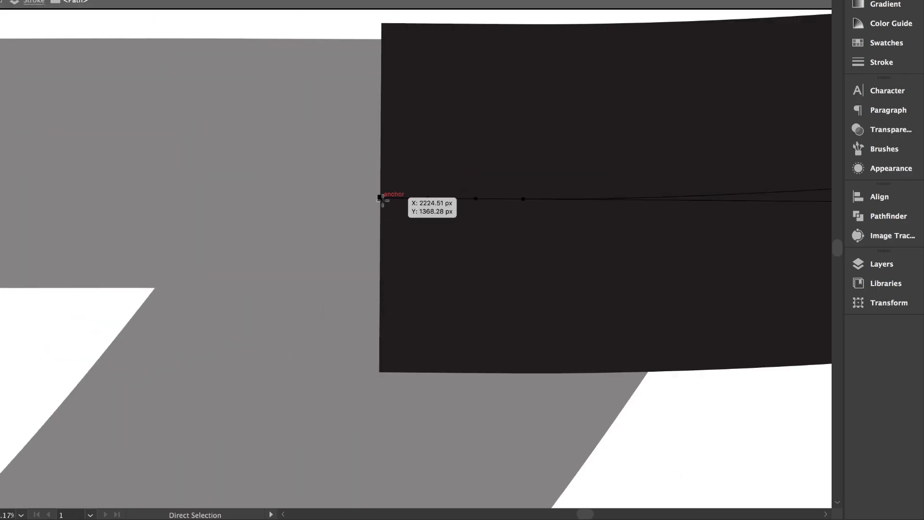
left_click_drag(383, 201, 382, 220)
scroll(384, 220, "down", 6)
double_click(550, 287)
scroll(550, 287, "down", 6)
Step: Lock the Stroke layer and unlock the Fill Strokes layer
key("F7")
left_click(700, 293)
left_click(698, 308)
Step: Draw a closed, curved black fill in the corner where the slanted line meets the thick horizontal body line, then deselect it
key("shift+grave")
scroll(260, 326, "up", 8)
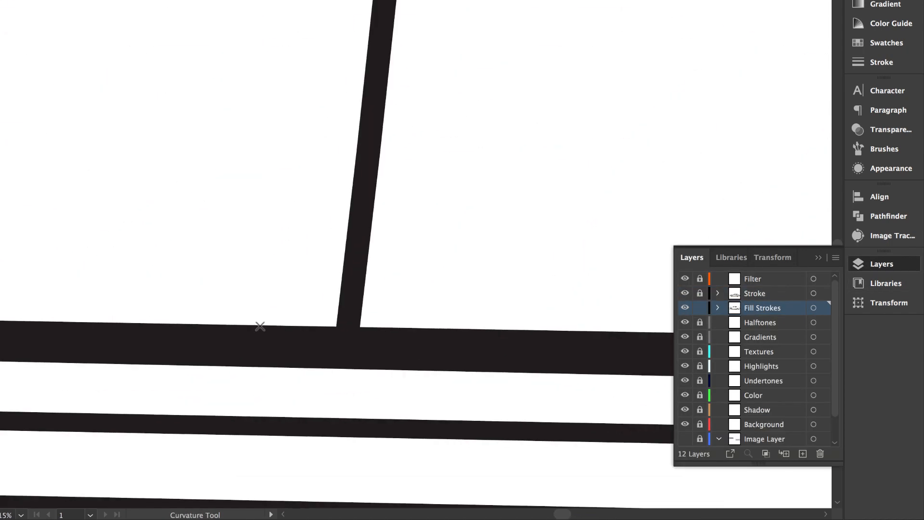
scroll(243, 261, "up", 2)
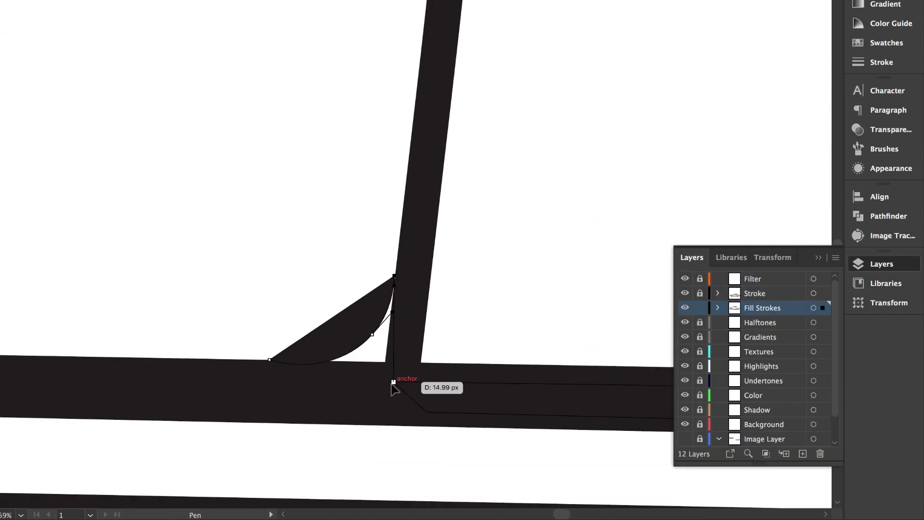
left_click(391, 382)
left_click(269, 362)
scroll(270, 347, "down", 10)
key("v")
left_click(233, 282)
scroll(269, 332, "down", 2)
scroll(336, 346, "up", 3)
scroll(335, 346, "up", 5)
scroll(247, 223, "up", 3)
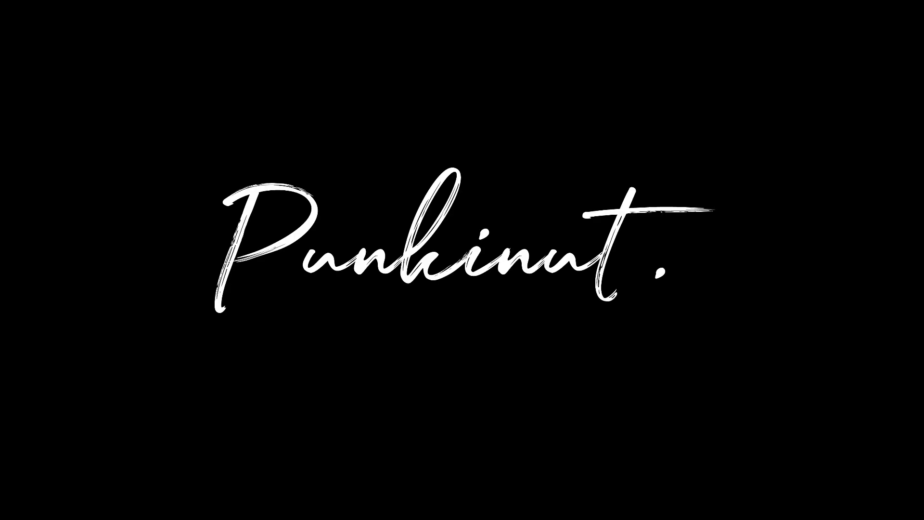